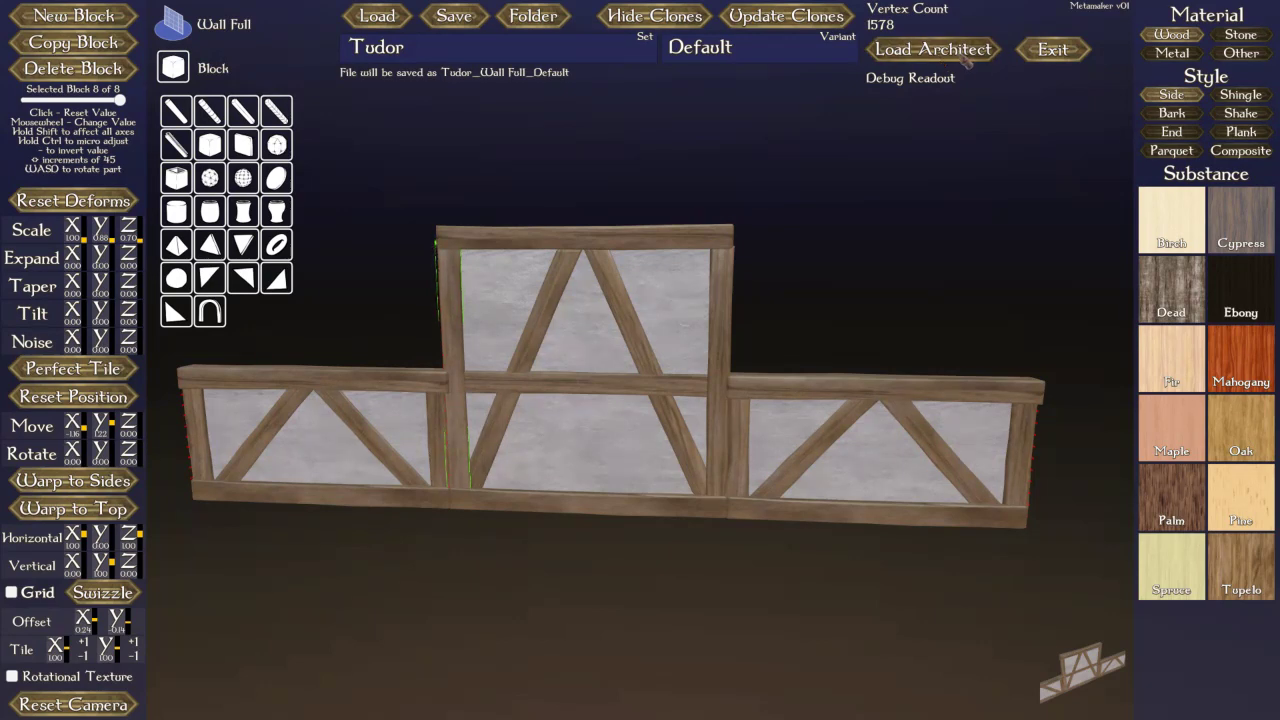
Step: Switch from Metamaker to the Architect editor and look around its empty building grid
{"action": "left_click", "coordinate": [955, 58]}
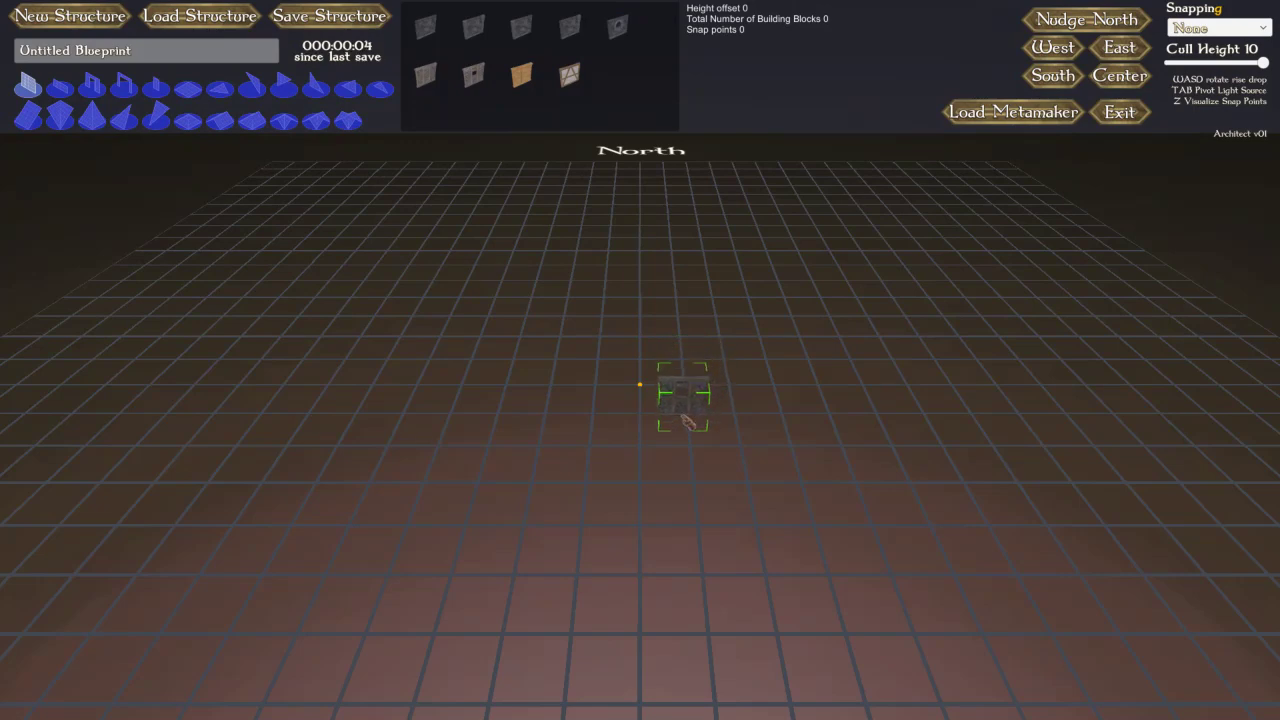
{"action": "scroll", "coordinate": [684, 424], "scroll_direction": "up", "scroll_amount": 5}
{"action": "scroll", "coordinate": [682, 428], "scroll_direction": "down", "scroll_amount": 8}
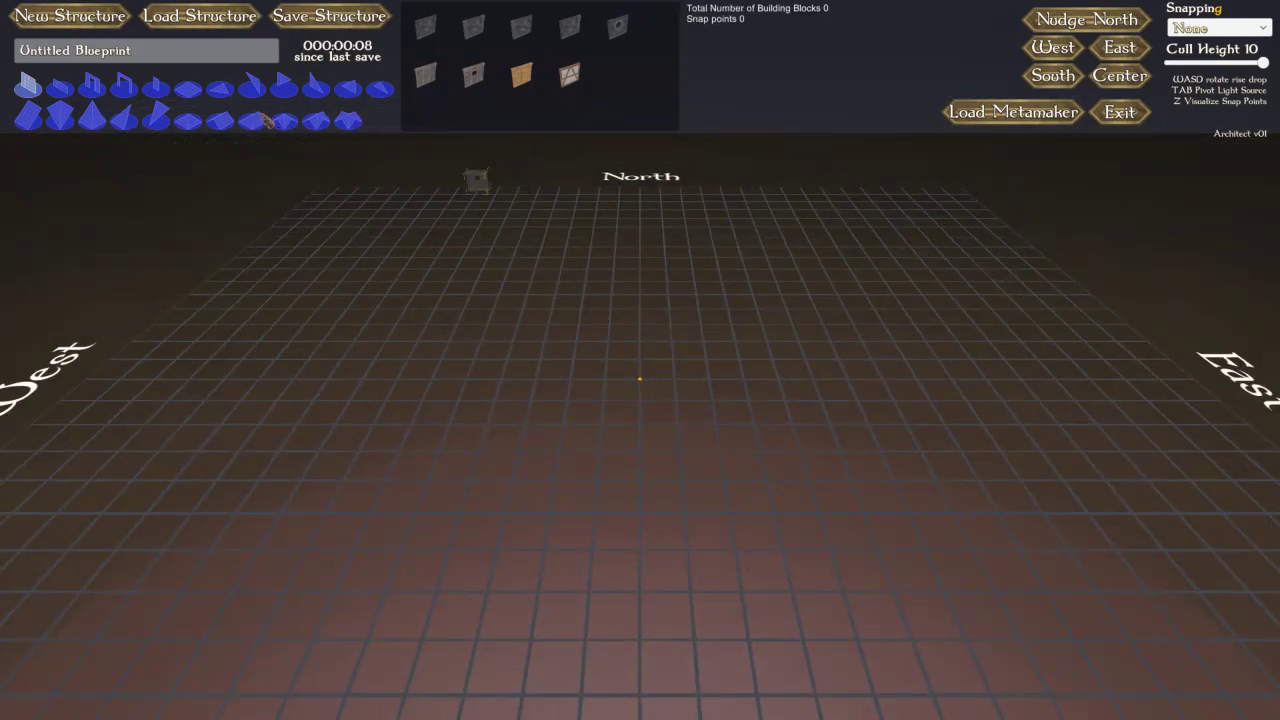
{"action": "right_click_drag", "start_coordinate": [626, 403], "coordinate": [613, 366]}
{"action": "key", "text": "a"}
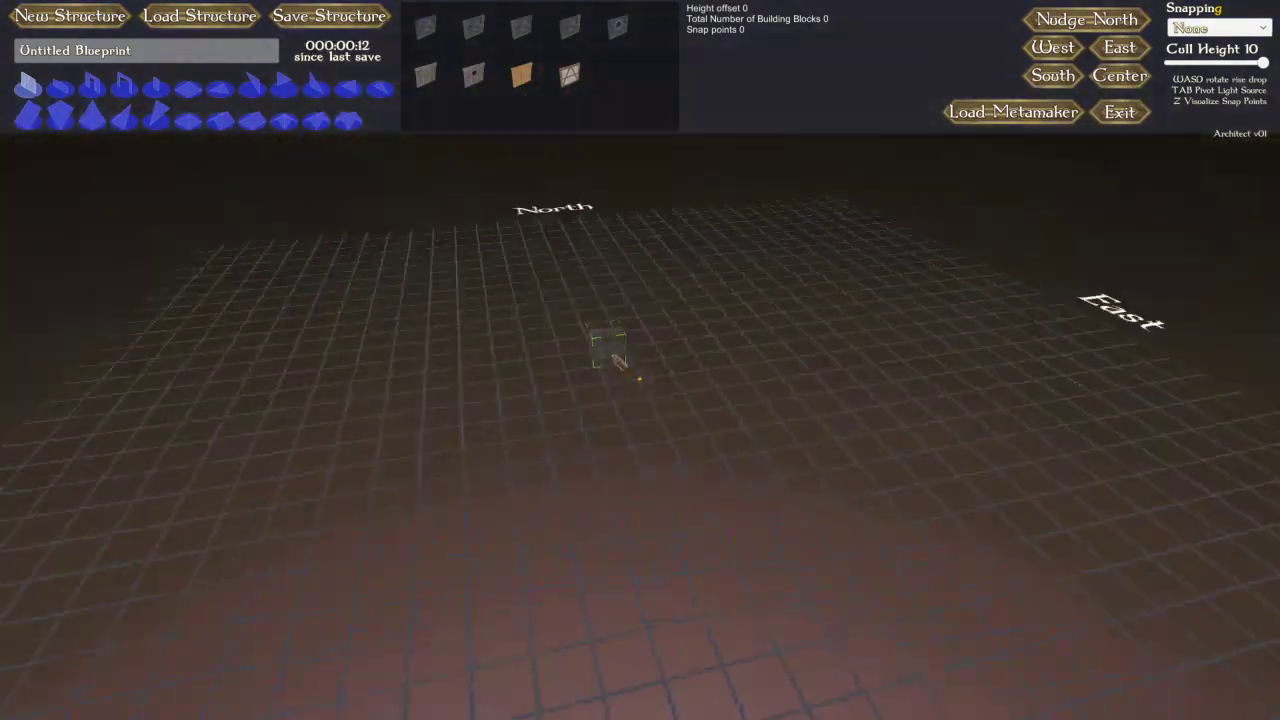
{"action": "key", "text": "a"}
{"action": "key", "text": "a"}
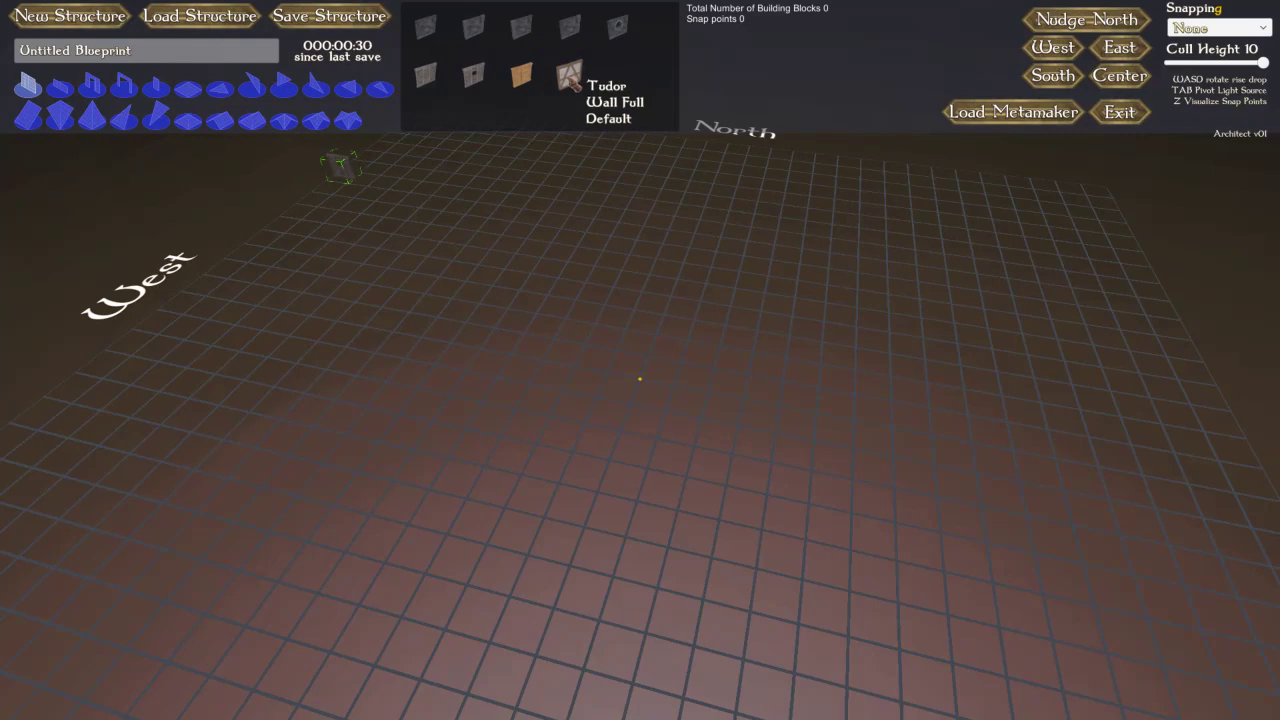
Step: Choose the Tudor Wall Full Default piece as the building block to place
{"action": "left_click", "coordinate": [568, 80]}
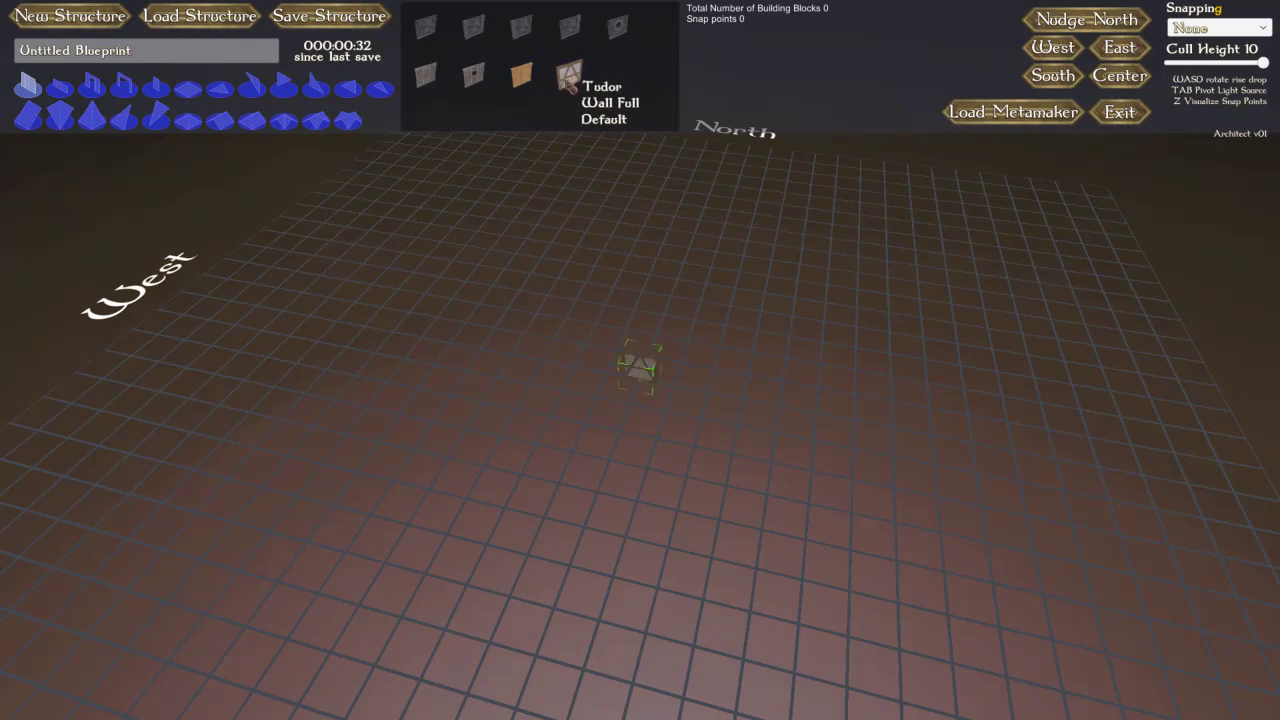
{"action": "scroll", "coordinate": [640, 375], "scroll_direction": "up", "scroll_amount": 10}
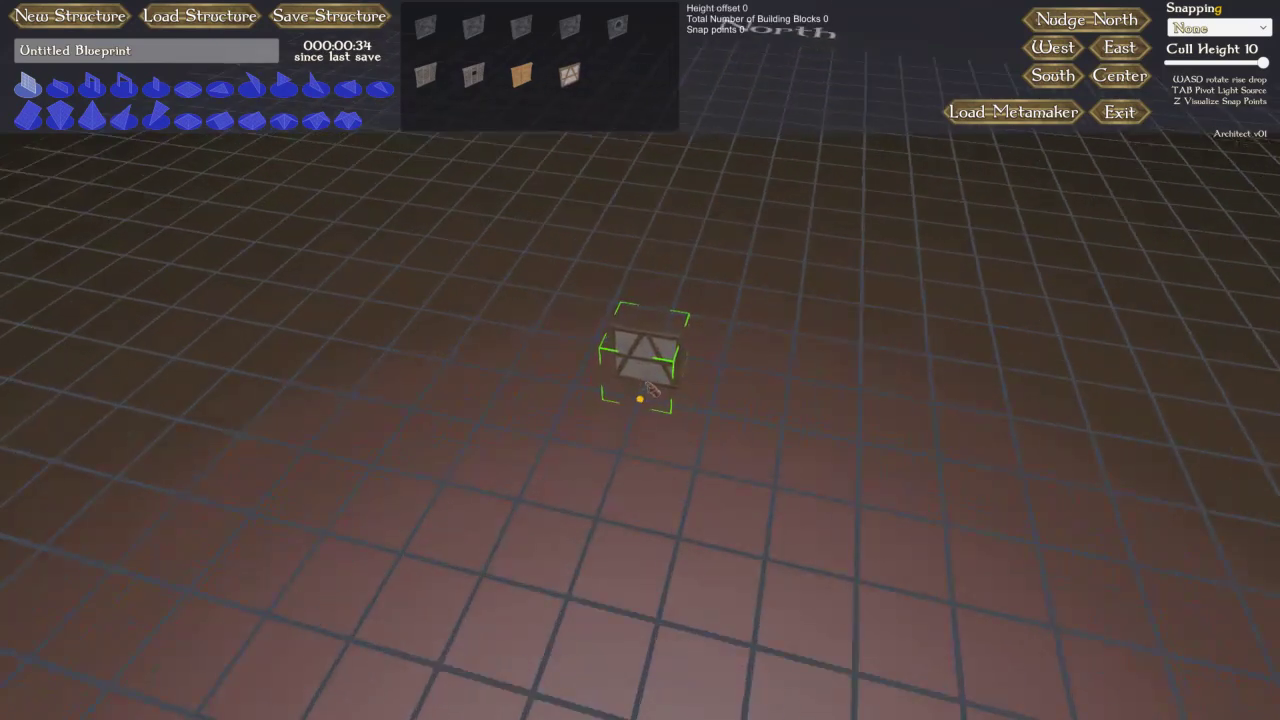
{"action": "key", "text": "a"}
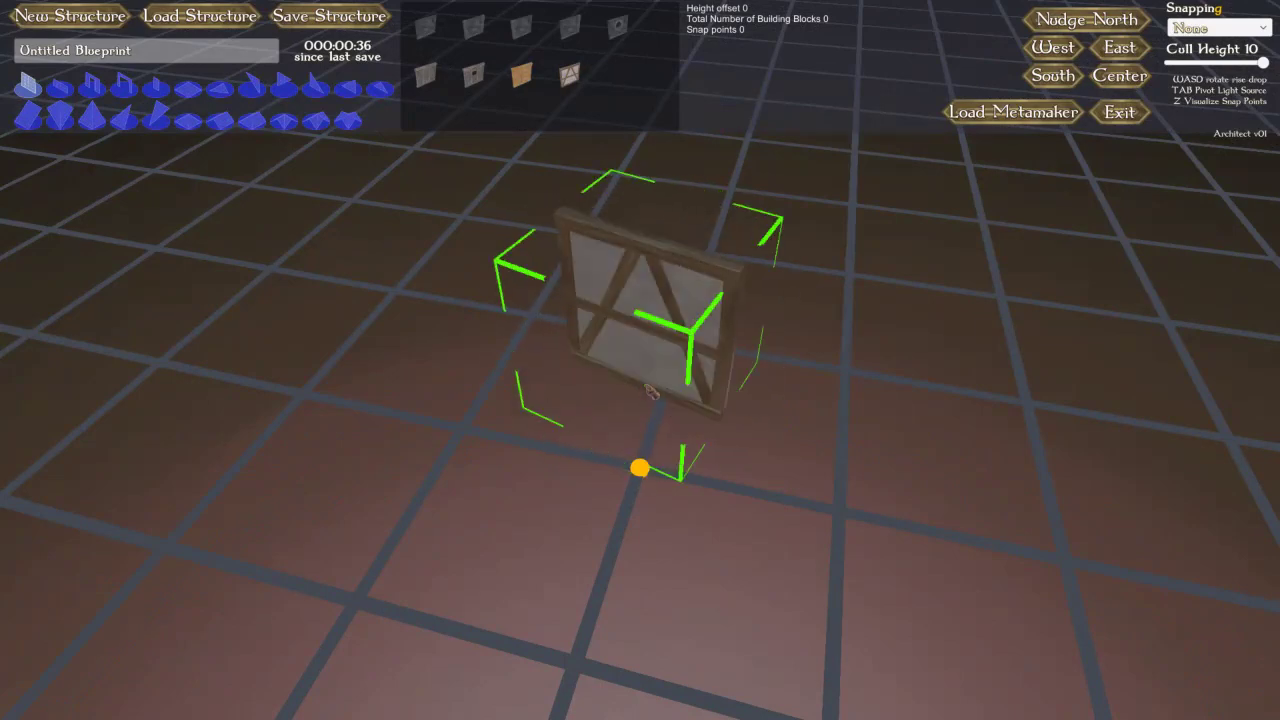
{"action": "scroll", "coordinate": [651, 392], "scroll_direction": "down", "scroll_amount": 8}
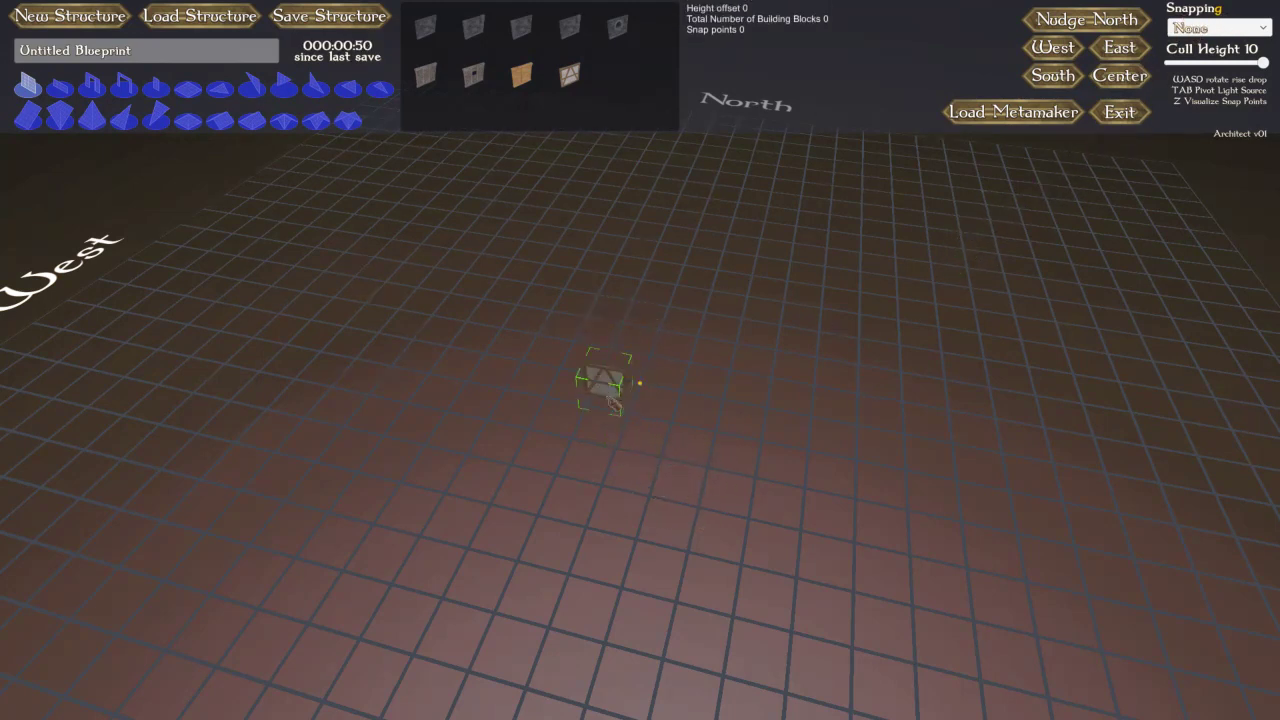
Step: Set snapping to Grid and place three Tudor wall pieces side by side as the house's back wall
{"action": "key", "text": "g"}
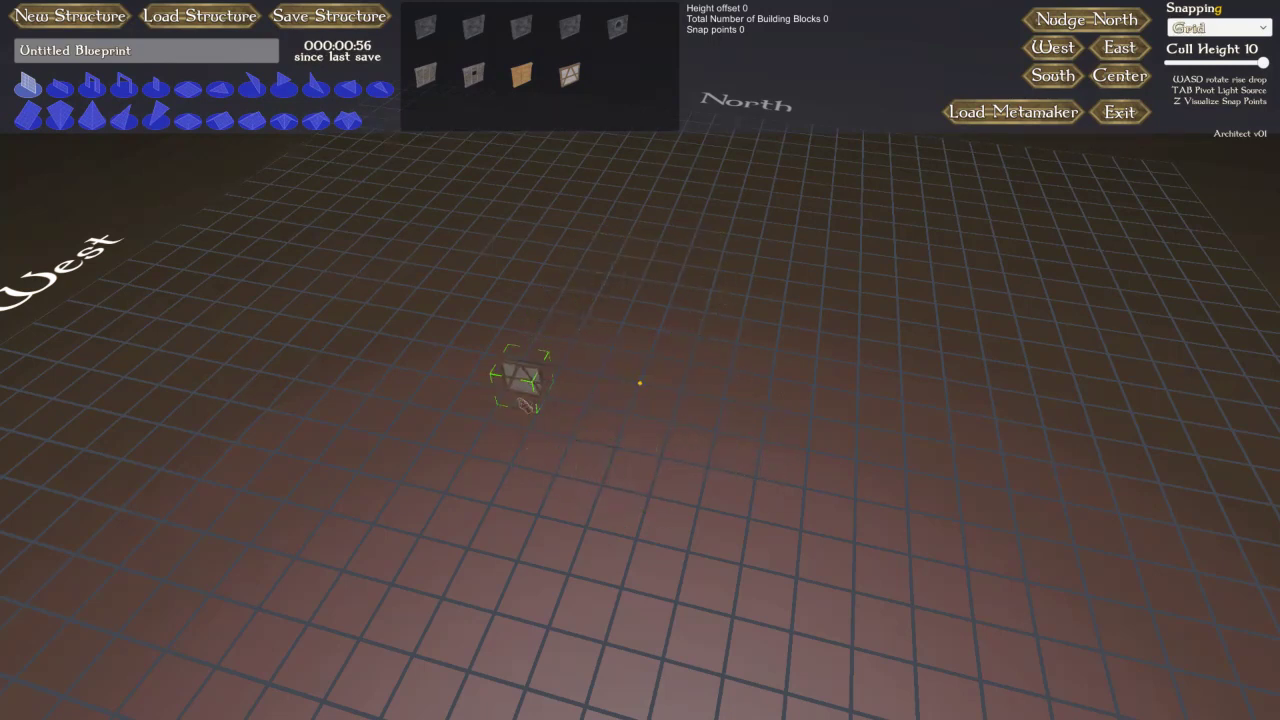
{"action": "key", "text": "g"}
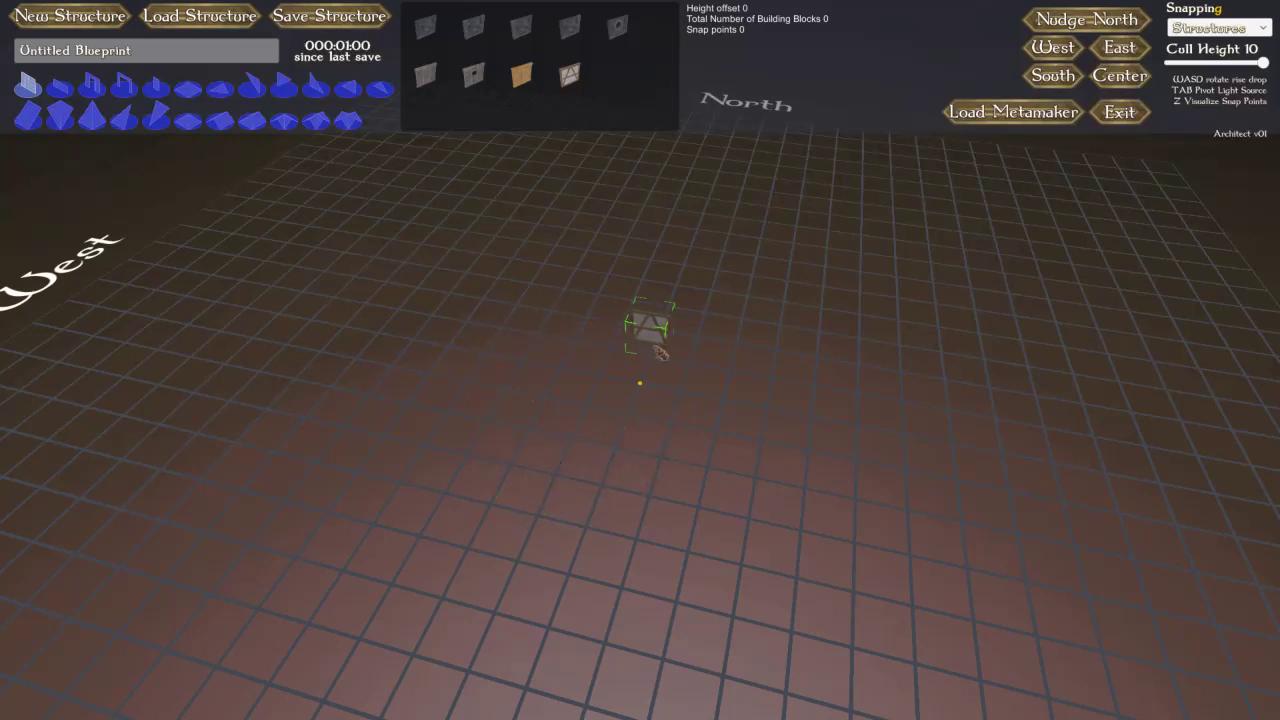
{"action": "scroll", "coordinate": [662, 367], "scroll_direction": "up", "scroll_amount": 10}
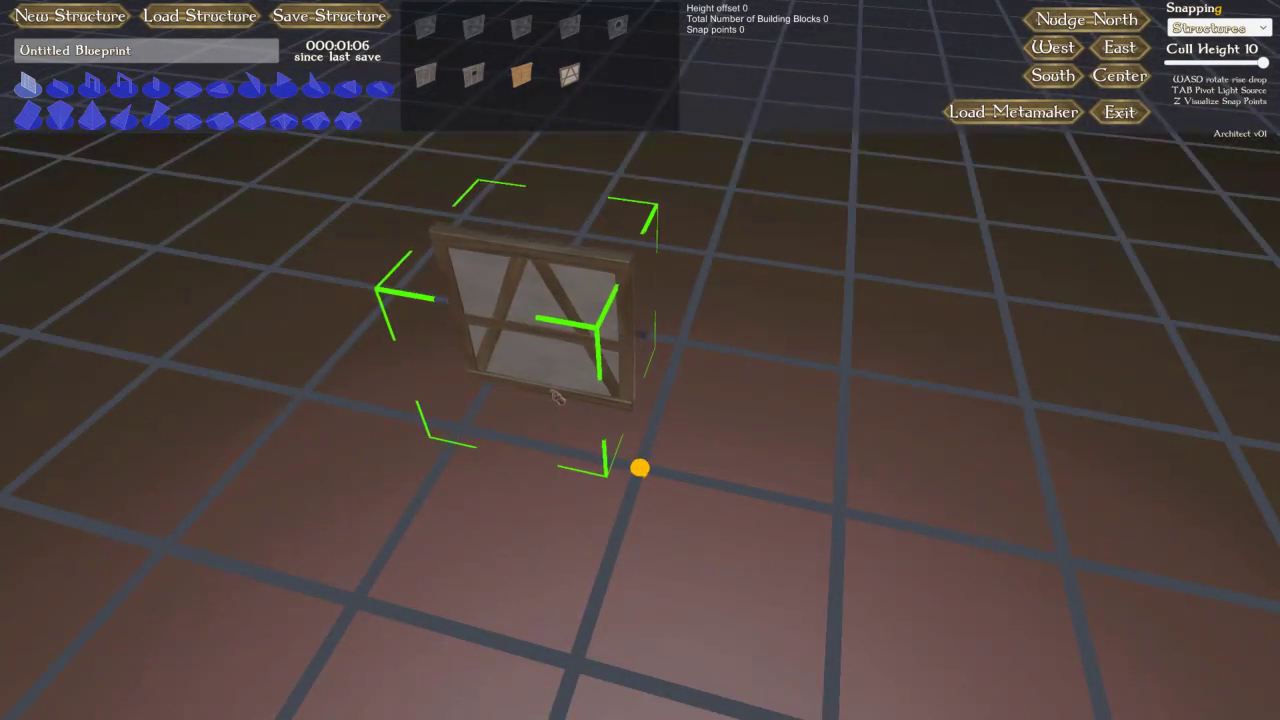
{"action": "scroll", "coordinate": [545, 320], "scroll_direction": "down", "scroll_amount": 10}
{"action": "scroll", "coordinate": [779, 521], "scroll_direction": "up", "scroll_amount": 8}
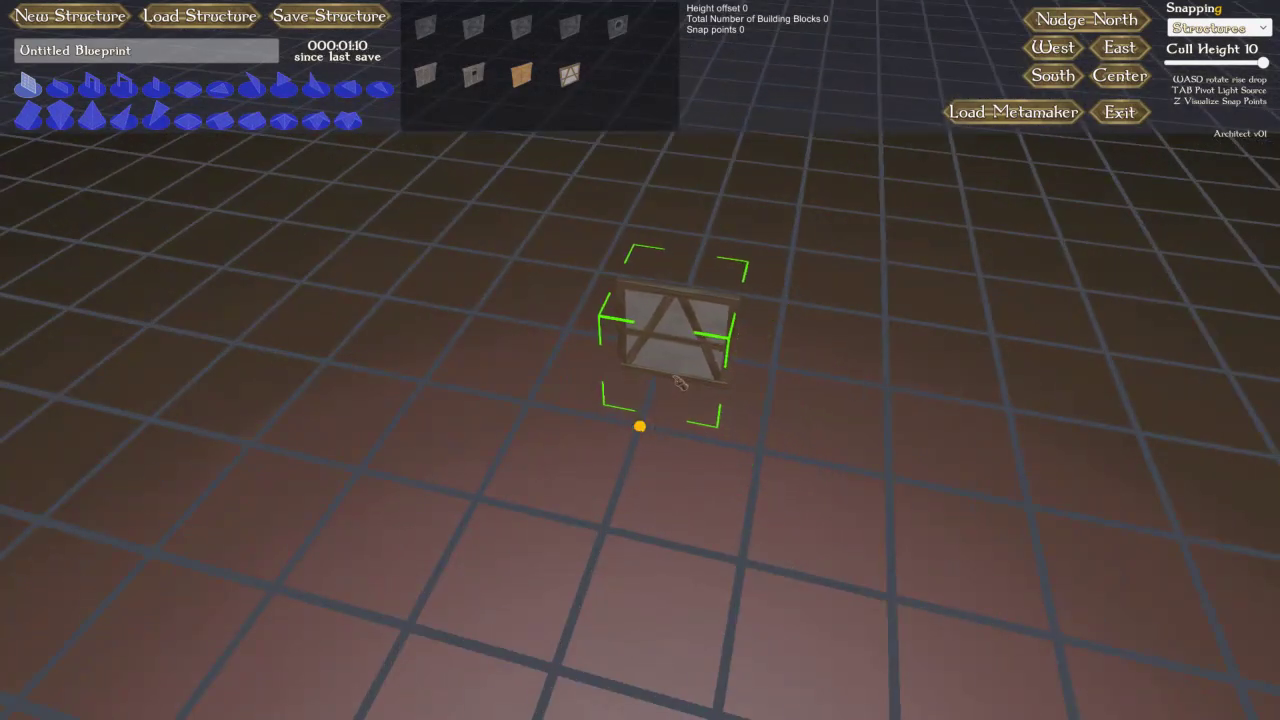
{"action": "key", "text": "g"}
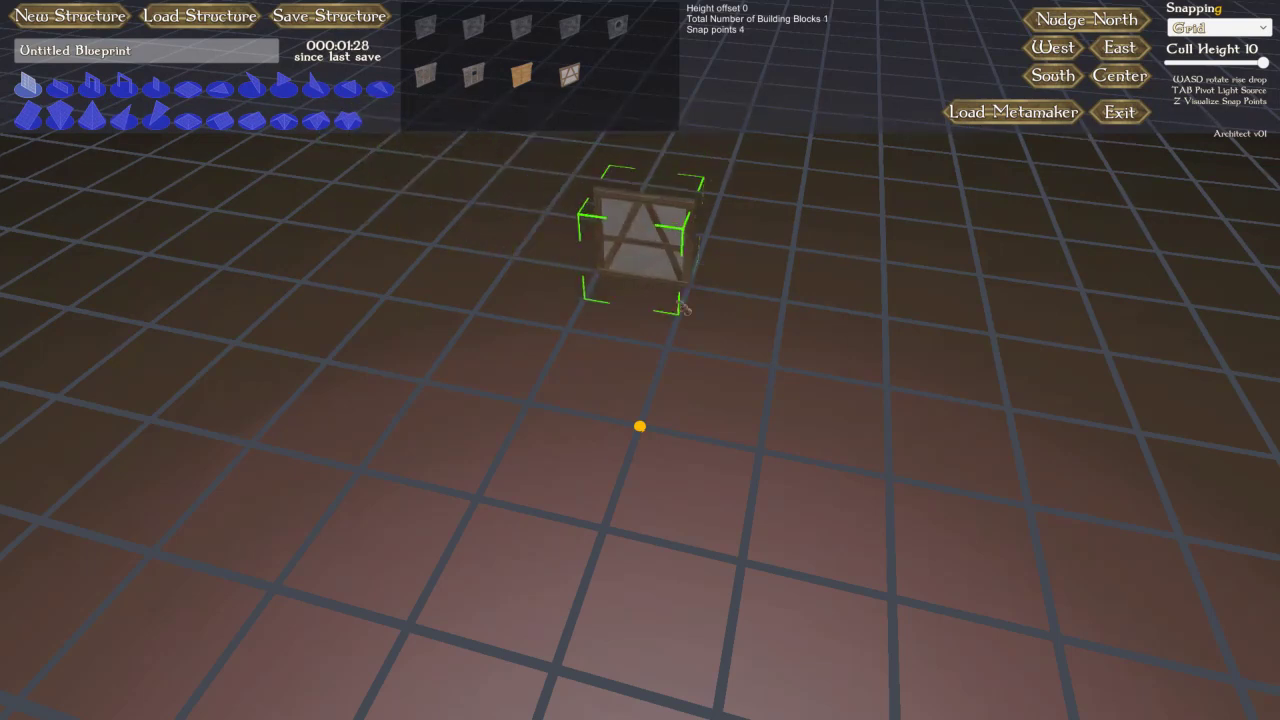
{"action": "left_click", "coordinate": [742, 290]}
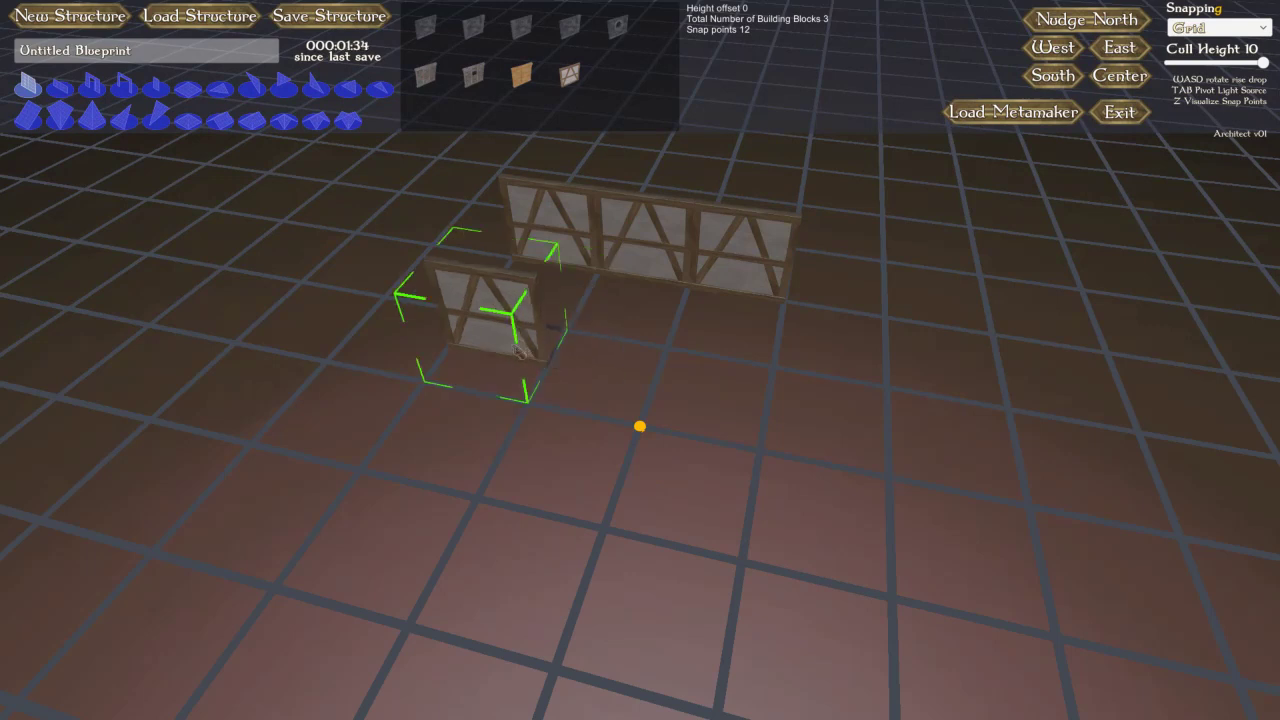
Step: Rotate the wall piece perpendicular to the back wall and place three in a row along the house's west side
{"action": "key", "text": "a"}
{"action": "key", "text": "a"}
{"action": "key", "text": "a"}
{"action": "key", "text": "a"}
{"action": "key", "text": "a"}
{"action": "key", "text": "a"}
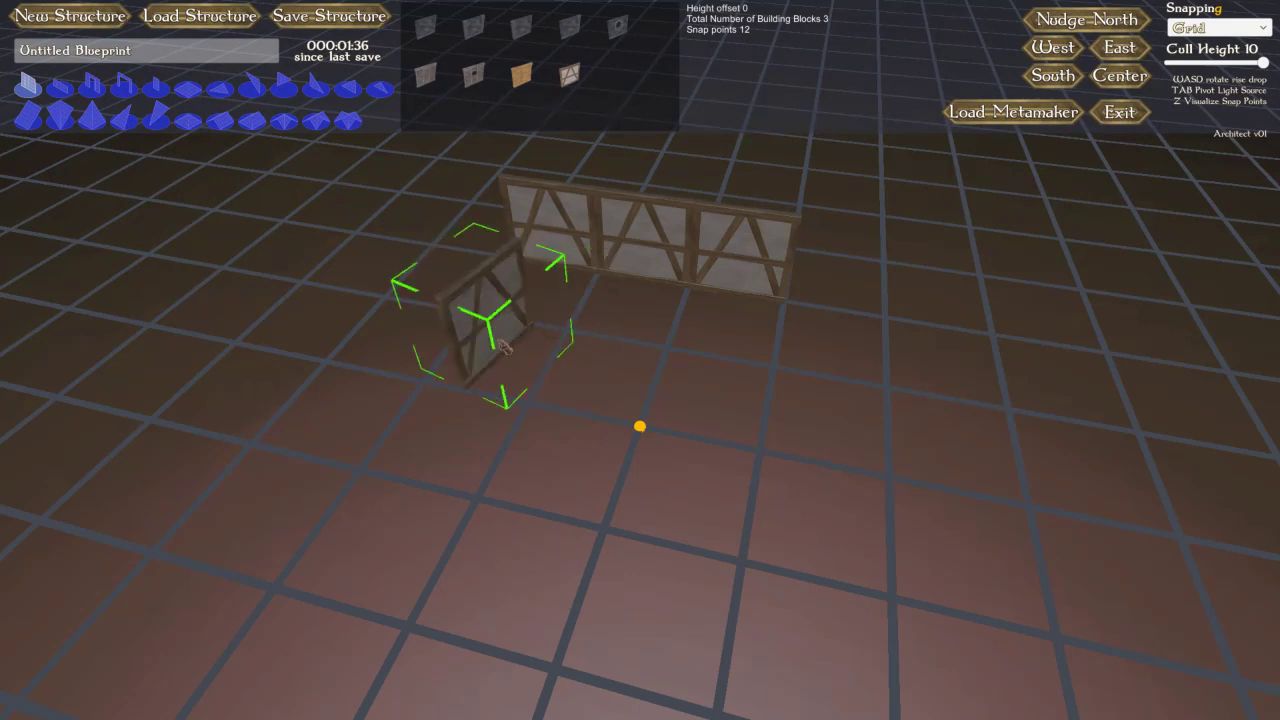
{"action": "key", "text": "d"}
{"action": "key", "text": "d"}
{"action": "key", "text": "d"}
{"action": "key", "text": "d"}
{"action": "key", "text": "d"}
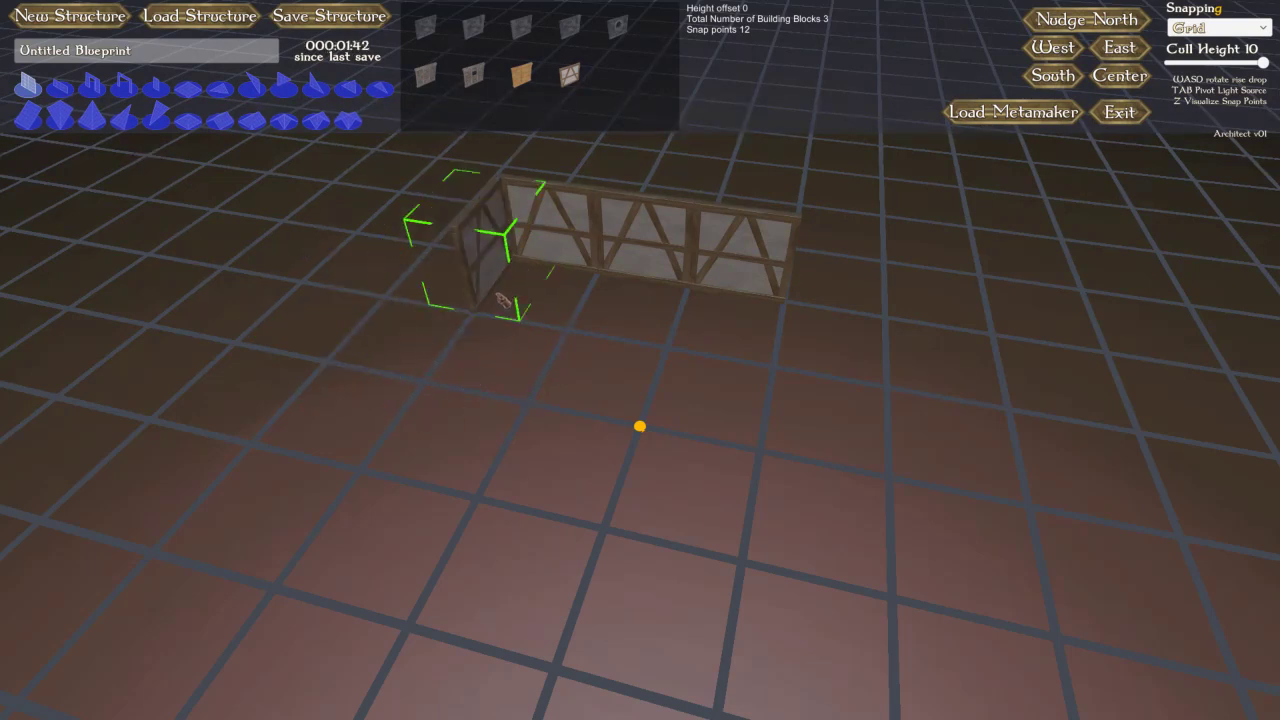
{"action": "key", "text": "d"}
{"action": "key", "text": "d"}
{"action": "key", "text": "d"}
{"action": "key", "text": "d"}
{"action": "key", "text": "d"}
{"action": "key", "text": "d"}
{"action": "key", "text": "d"}
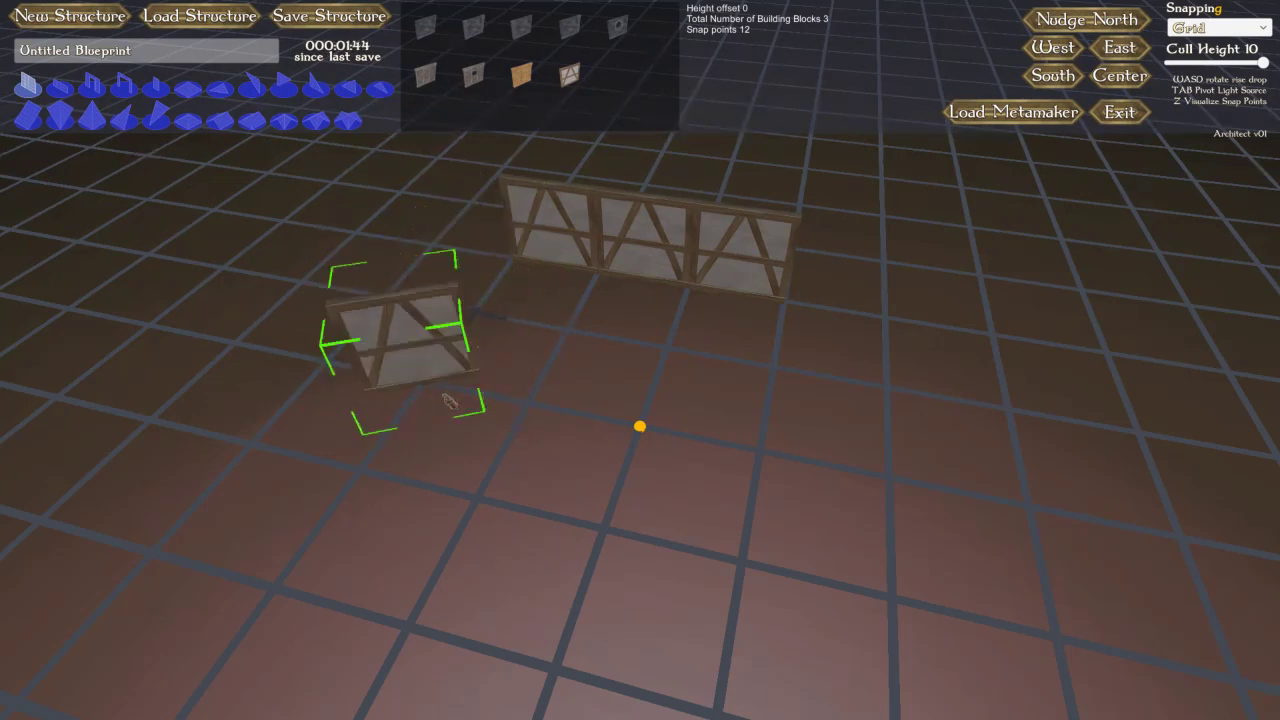
{"action": "key", "text": "d"}
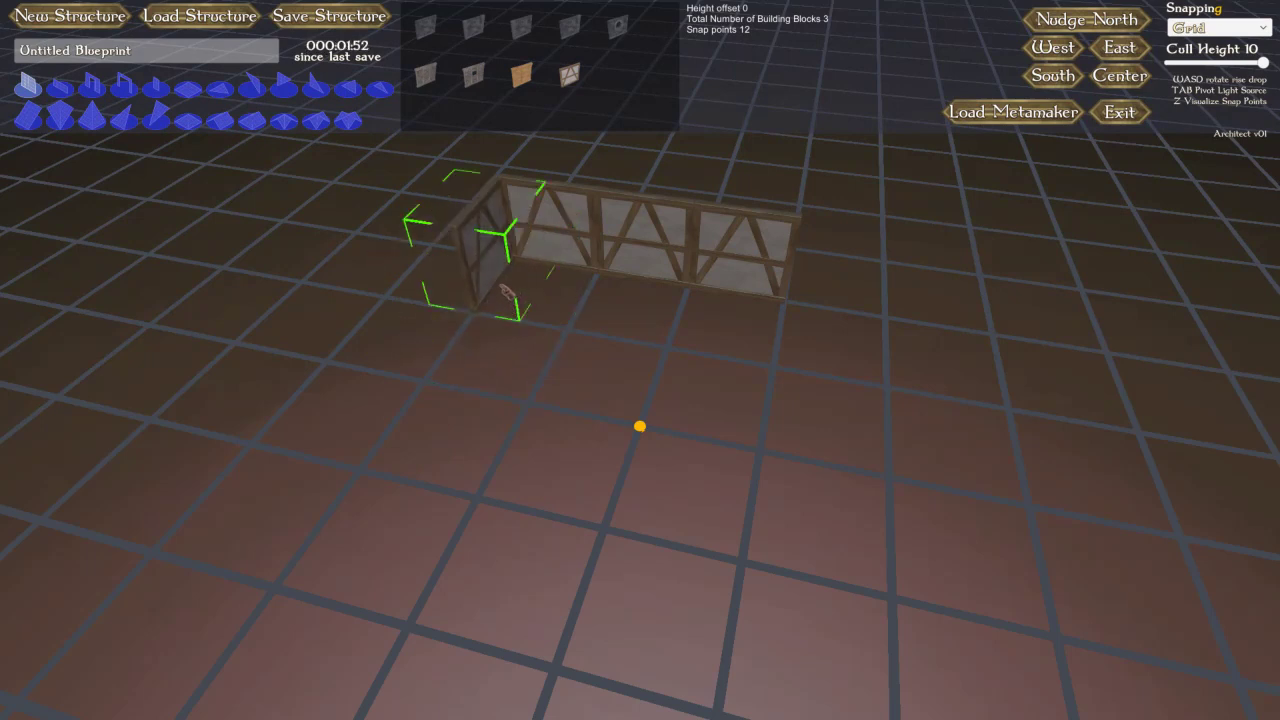
{"action": "left_click", "coordinate": [507, 293]}
{"action": "left_click", "coordinate": [430, 395]}
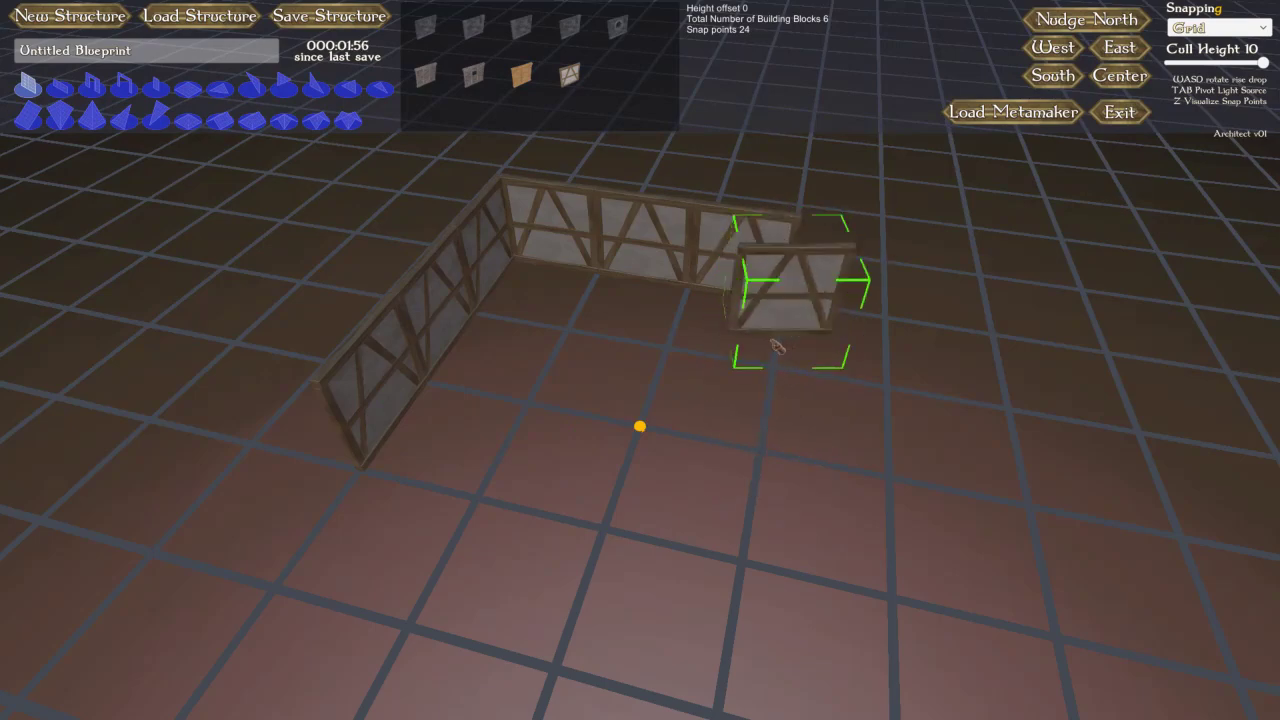
Step: Place three Tudor wall pieces in a row along the house's east side, starting at the back corner
{"action": "mouse_move", "coordinate": [778, 348]}
{"action": "middle_mouse_down"}
{"action": "mouse_move", "coordinate": [812, 348]}
{"action": "mouse_move", "coordinate": [764, 348]}
{"action": "mouse_move", "coordinate": [797, 348]}
{"action": "mouse_move", "coordinate": [785, 348]}
{"action": "middle_mouse_up"}
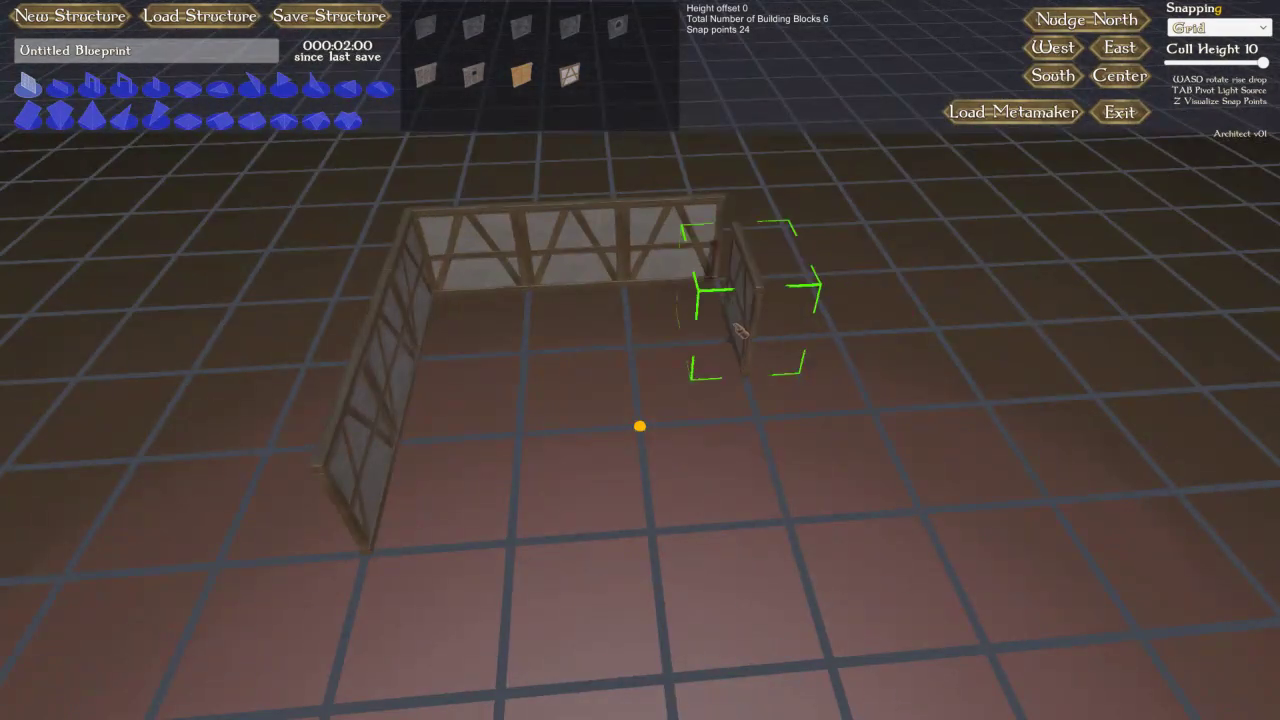
{"action": "left_click", "coordinate": [760, 340]}
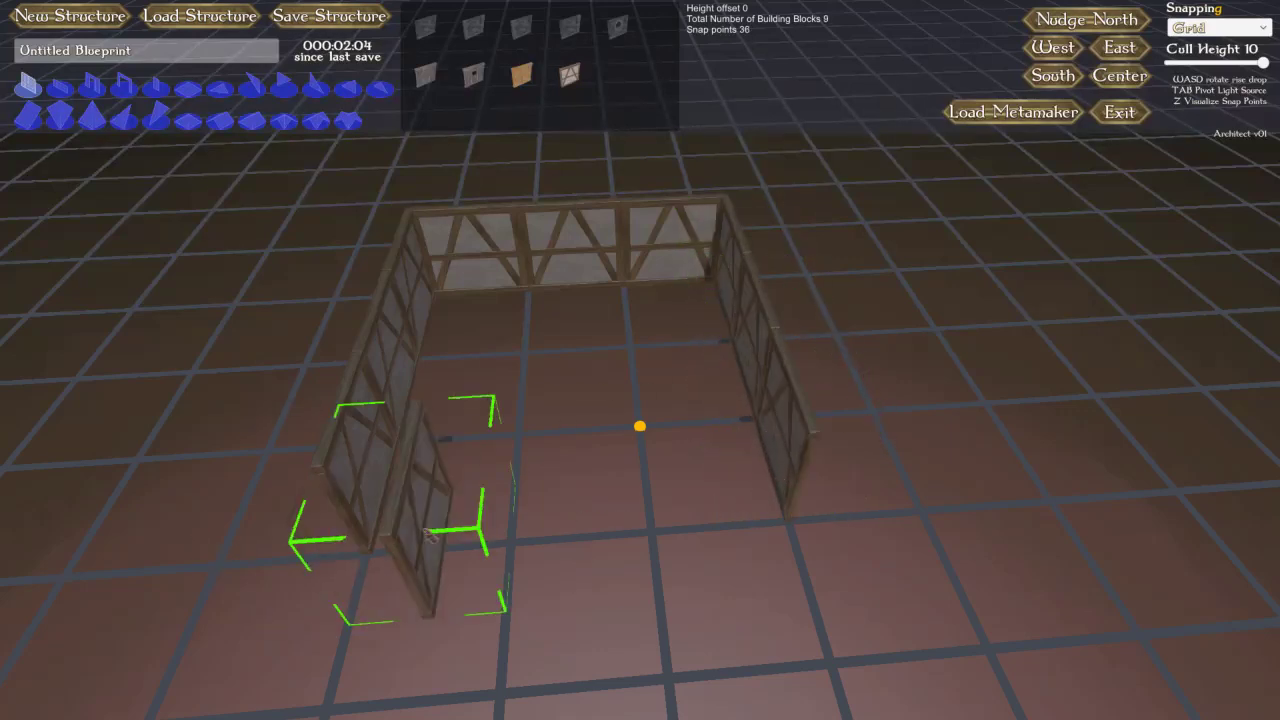
Step: Rotate the wall piece parallel to the back wall and place one at each front corner, leaving a one-cell gap between them
{"action": "key", "text": "a"}
{"action": "key", "text": "a"}
{"action": "key", "text": "a"}
{"action": "key", "text": "a"}
{"action": "key", "text": "d"}
{"action": "left_click", "coordinate": [432, 533]}
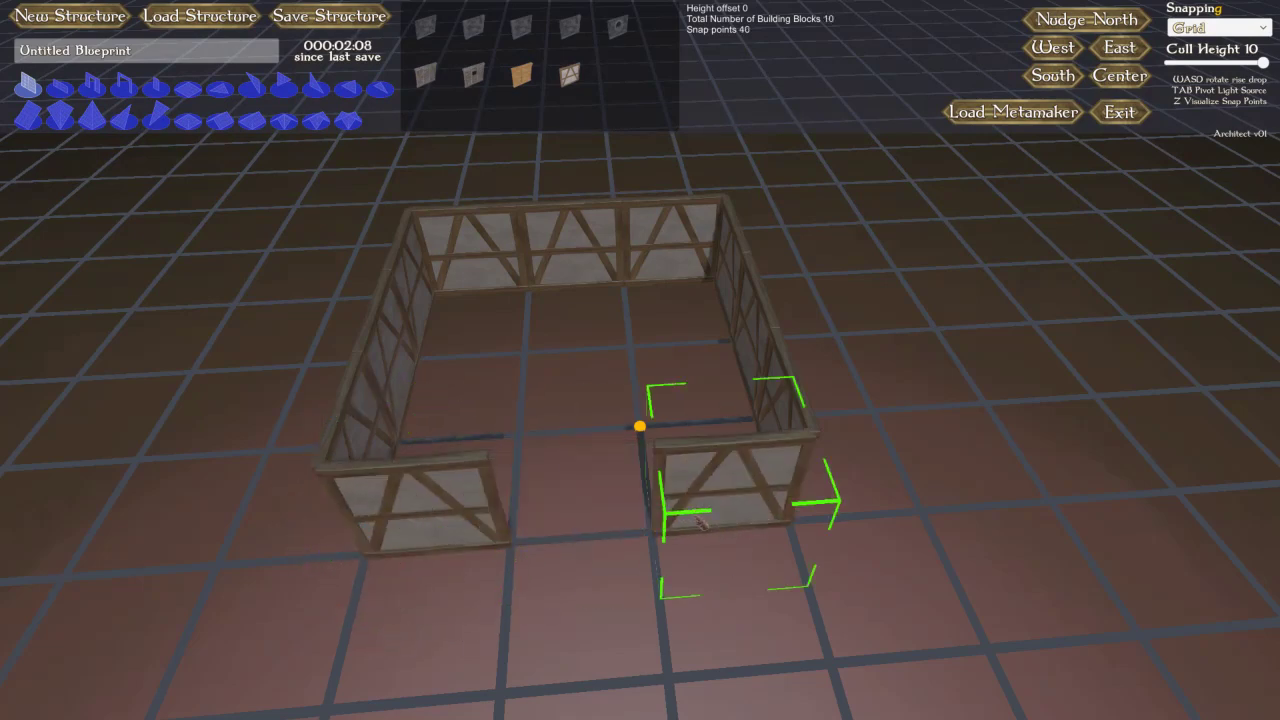
{"action": "right_click_drag", "start_coordinate": [645, 592], "coordinate": [635, 578]}
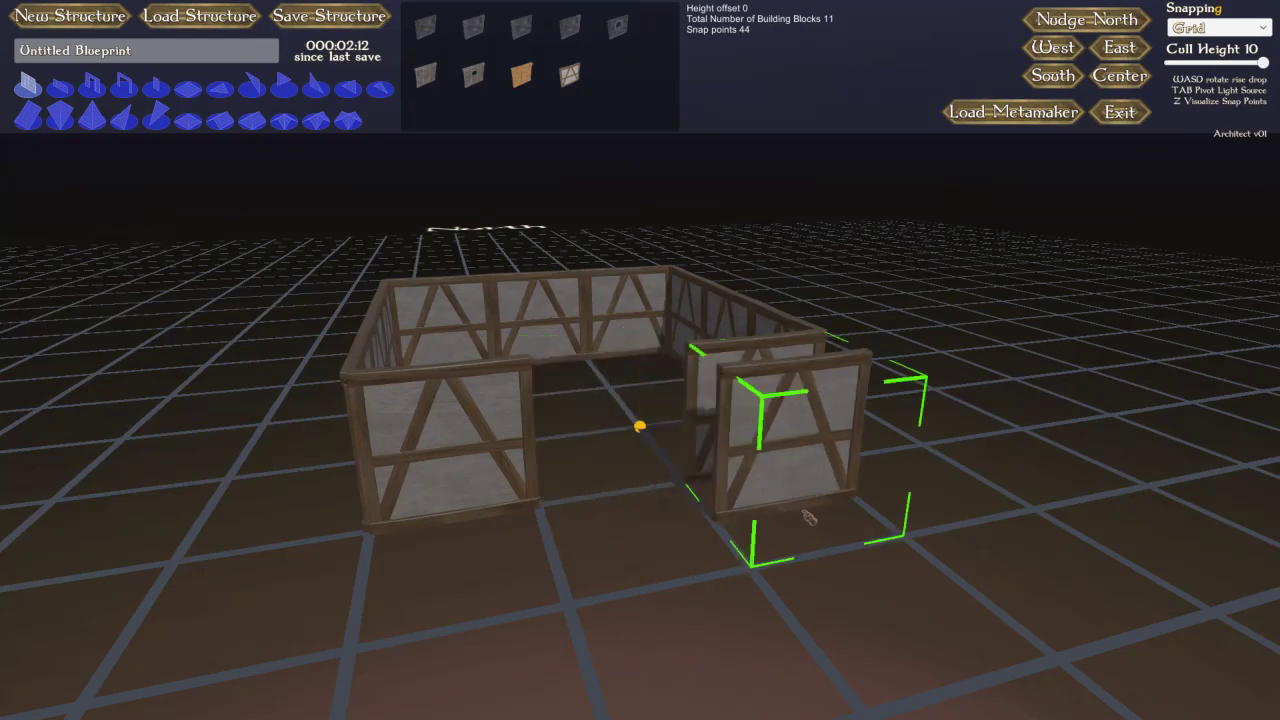
{"action": "right_click_drag", "start_coordinate": [808, 515], "coordinate": [805, 533]}
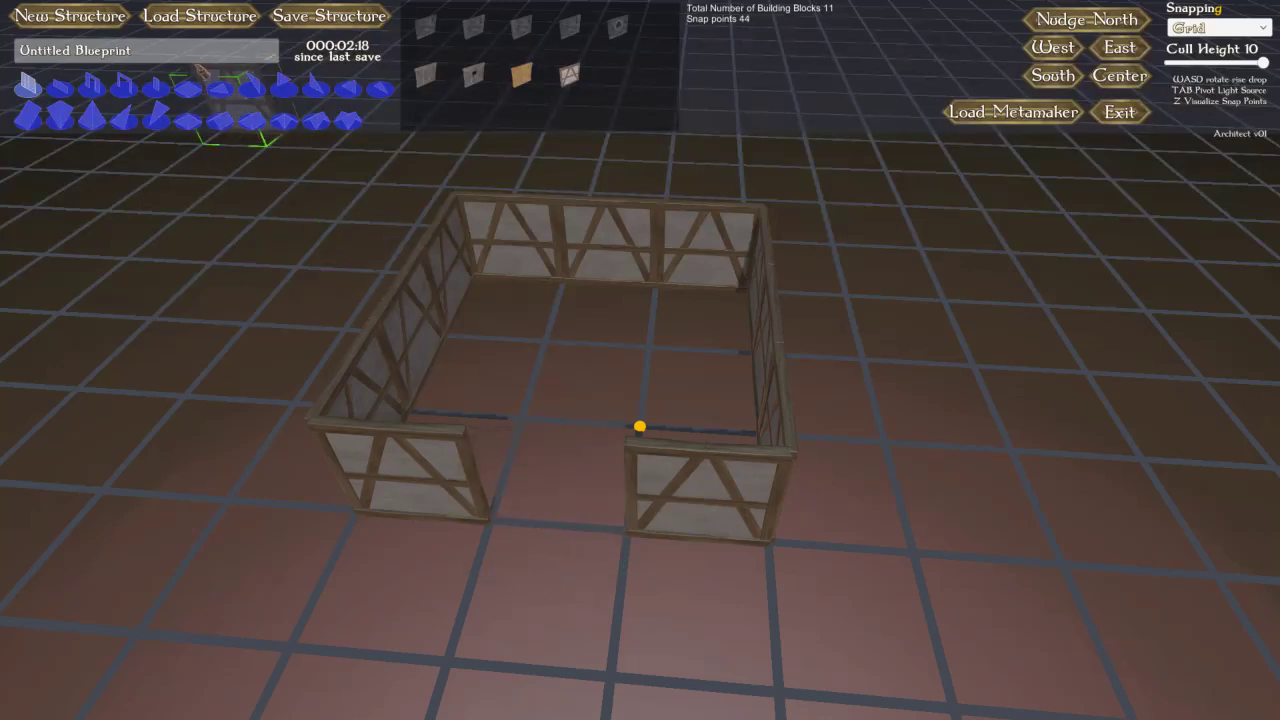
Step: Name the blueprint Tudor House and save the structure
{"action": "left_click", "coordinate": [205, 56]}
{"action": "type", "text": "tur"}
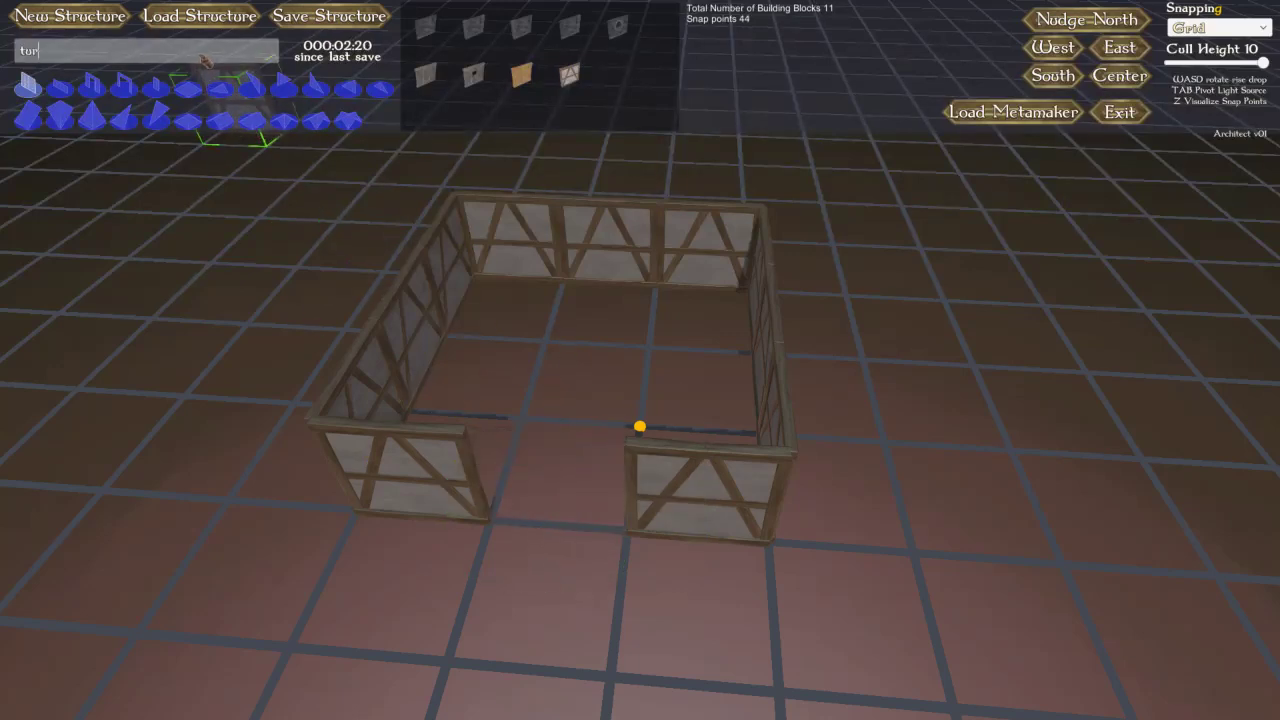
{"action": "key", "text": "BackSpace"}
{"action": "key", "text": "BackSpace"}
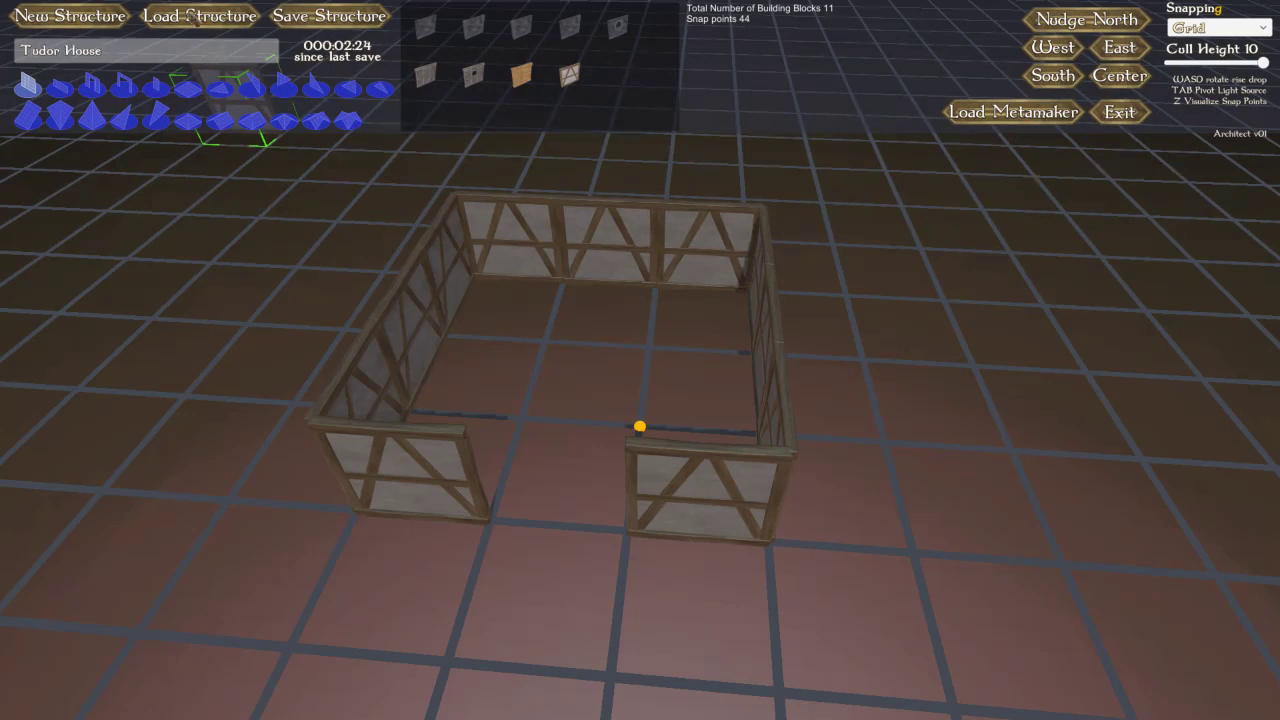
{"action": "left_click", "coordinate": [311, 20]}
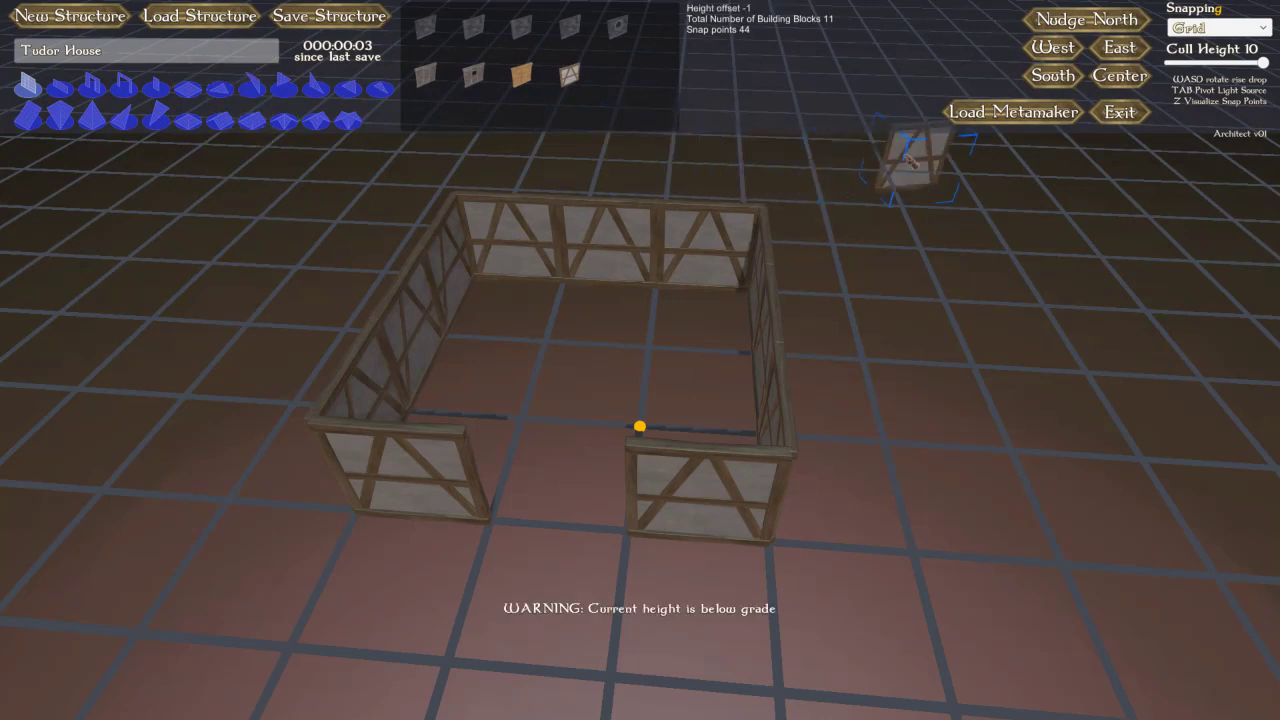
Step: Switch to Metamaker to view the Tudor wall piece, and return to the Architect editor
{"action": "left_click", "coordinate": [1013, 112]}
{"action": "middle_click_drag", "start_coordinate": [692, 299], "coordinate": [650, 290]}
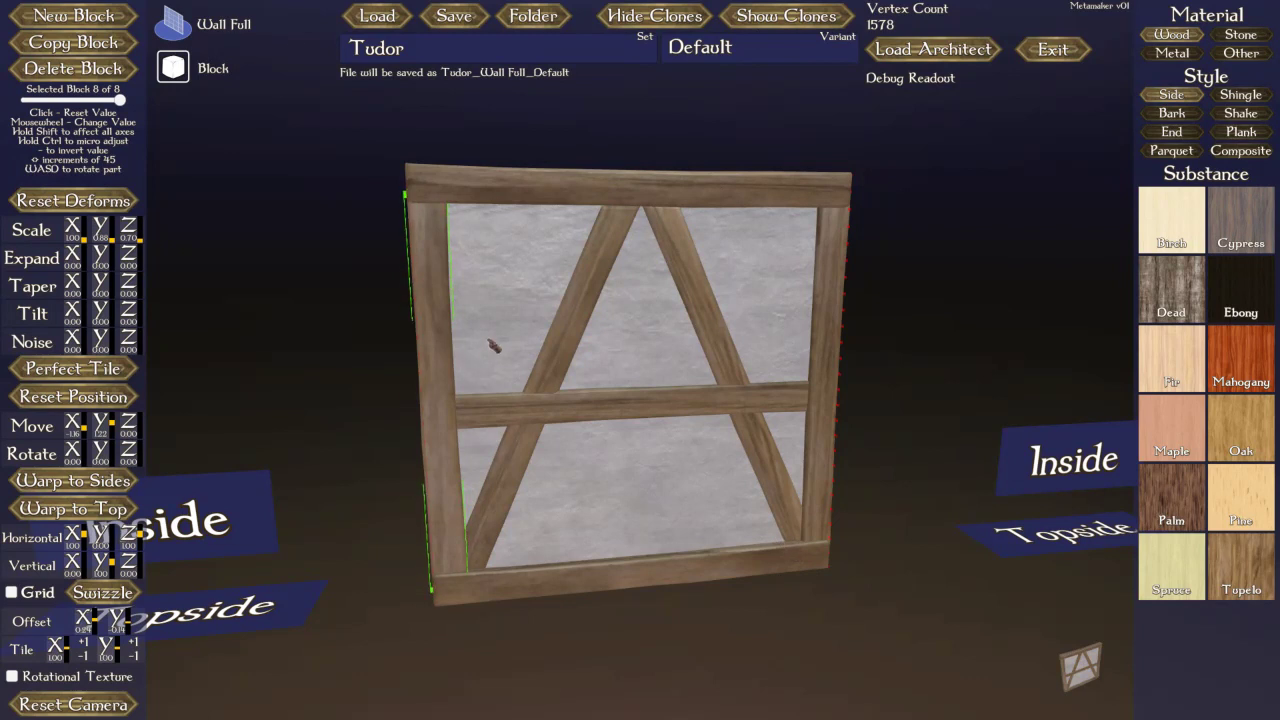
{"action": "left_click", "coordinate": [930, 56]}
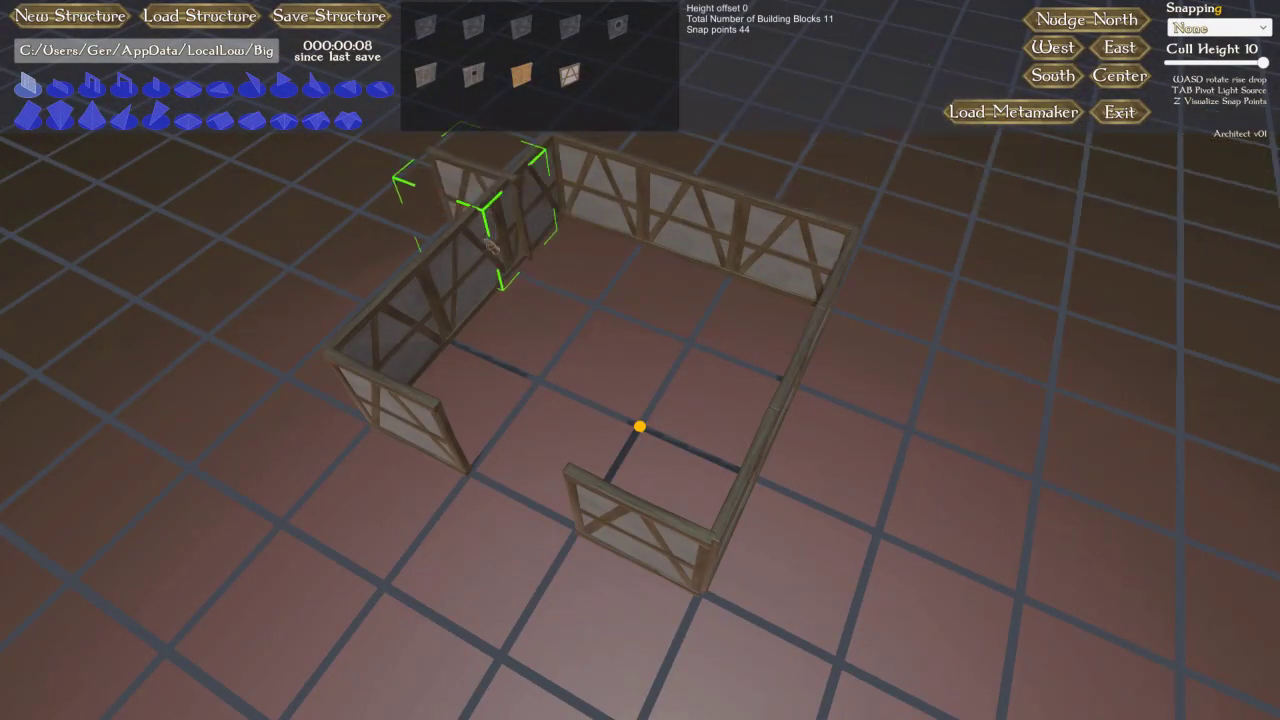
Step: Switch to Metamaker and change the Tudor piece's type to Frame Single
{"action": "left_click", "coordinate": [1010, 114]}
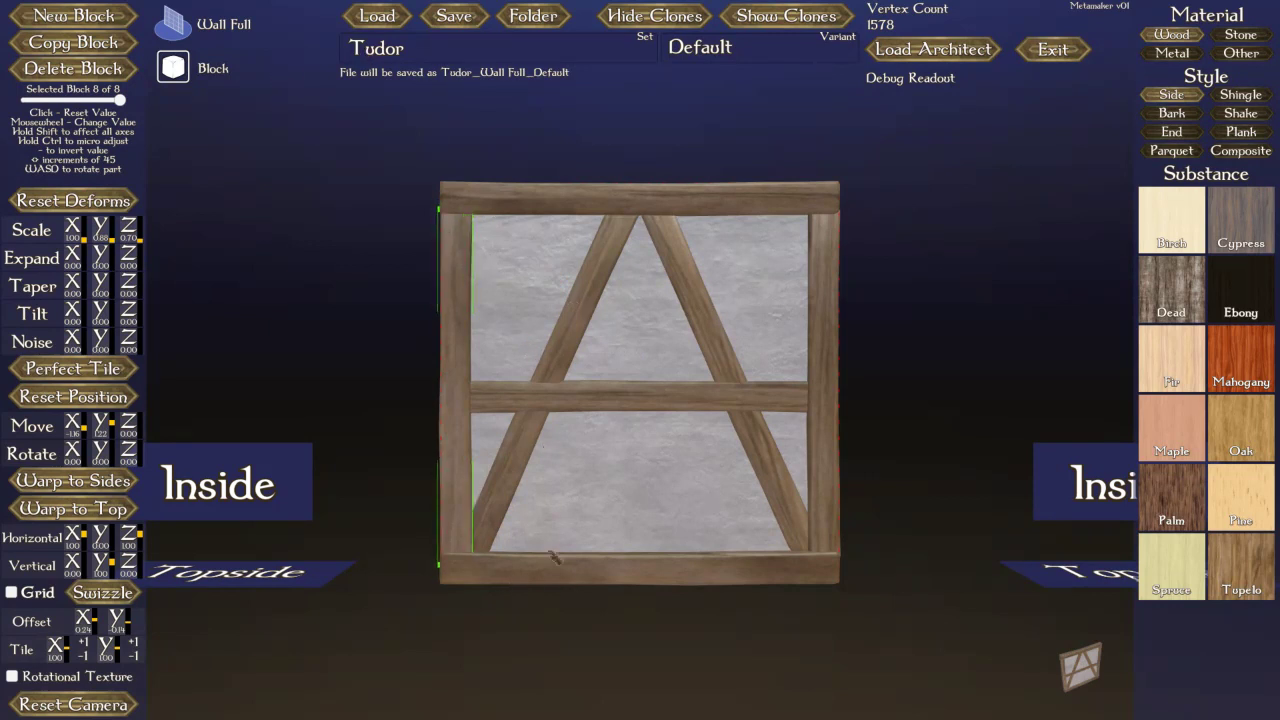
{"action": "left_click", "coordinate": [170, 20]}
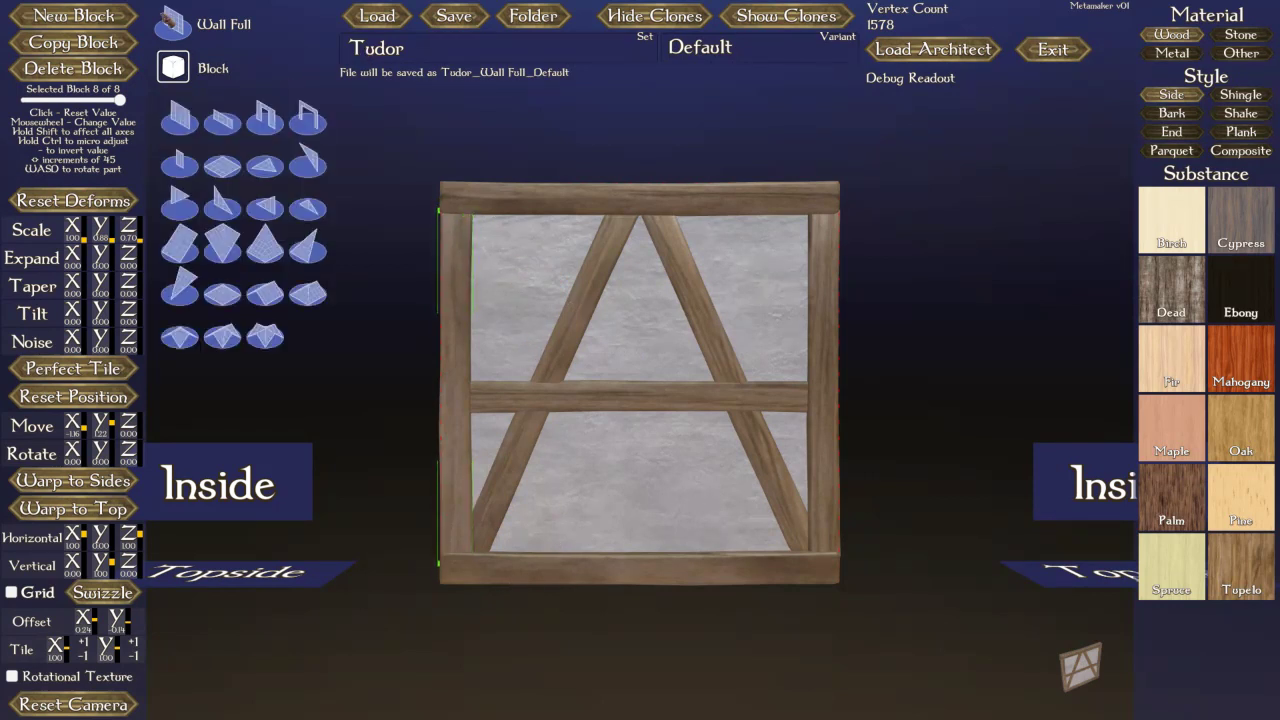
{"action": "left_click", "coordinate": [265, 122]}
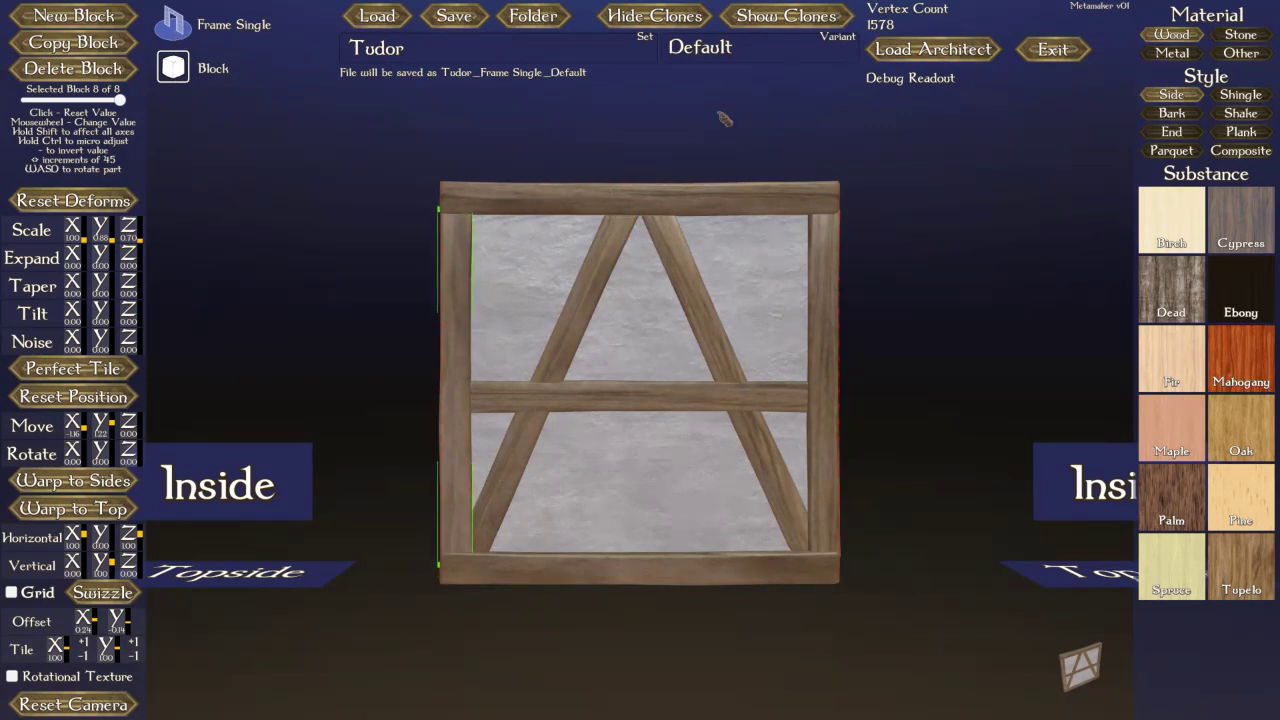
Step: Return to the Architect editor and bring up the available Frame Single pieces
{"action": "left_click", "coordinate": [933, 50]}
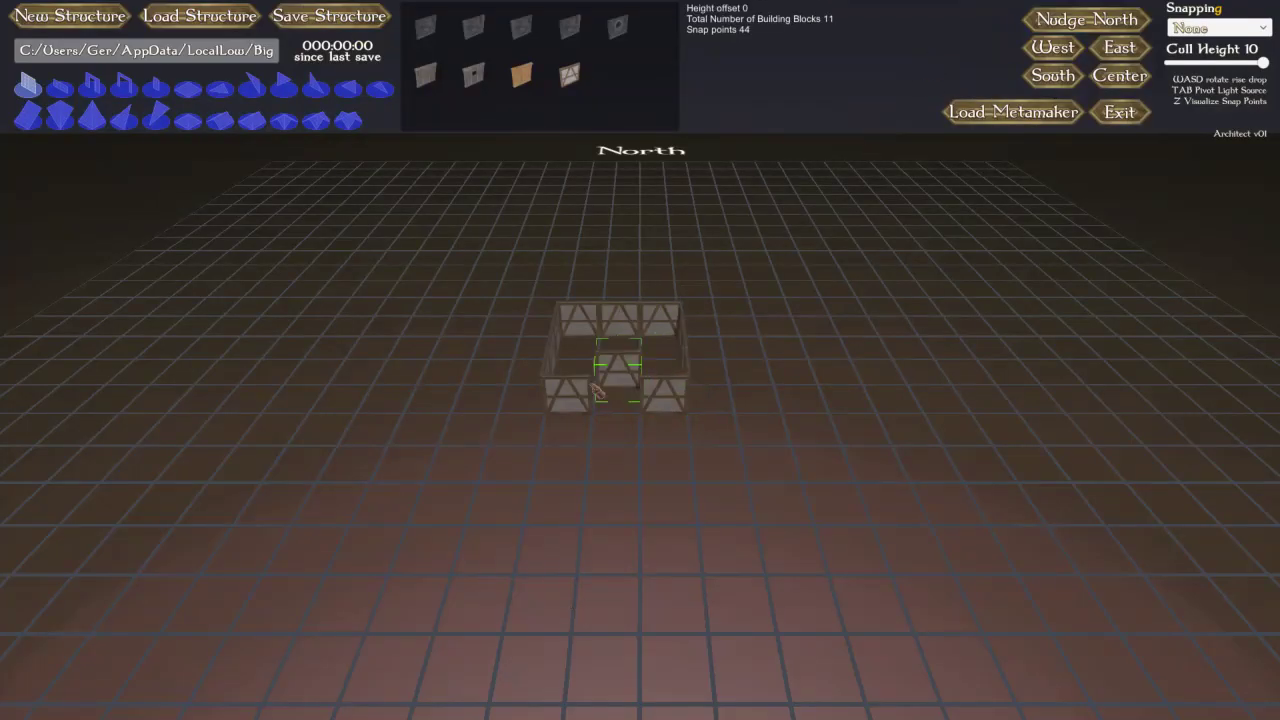
{"action": "scroll", "coordinate": [630, 413], "scroll_direction": "up", "scroll_amount": 2}
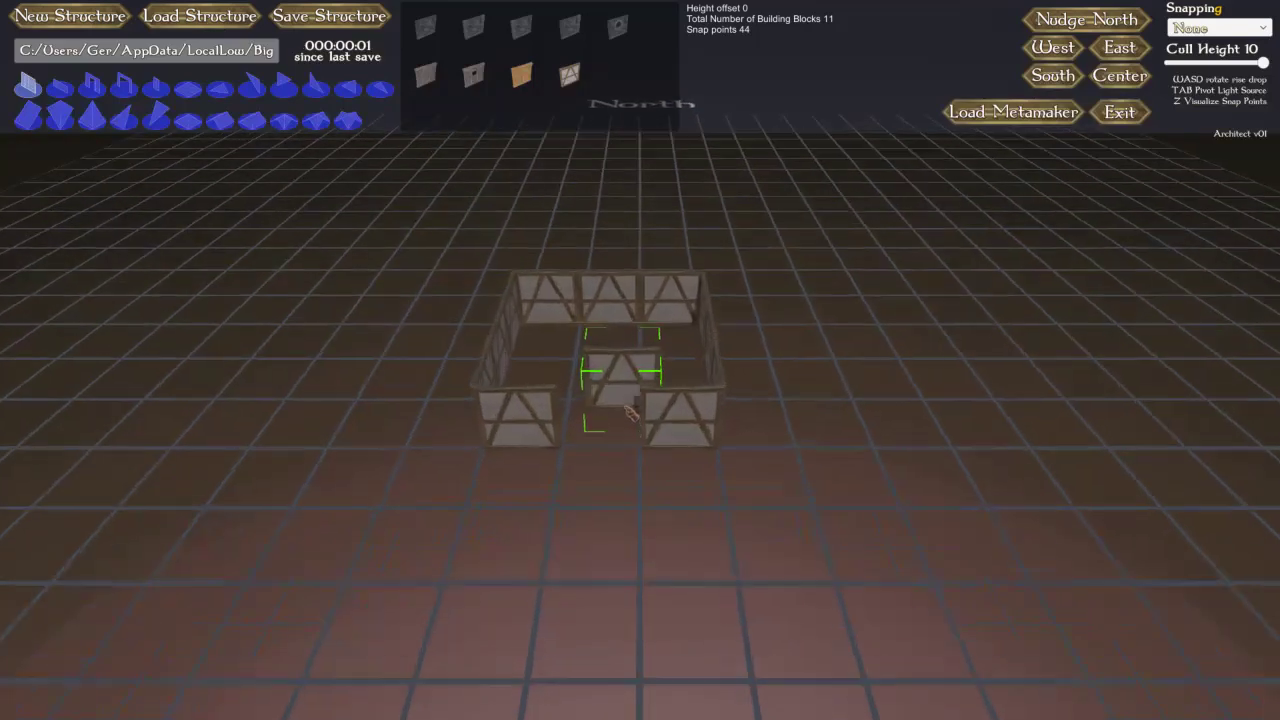
{"action": "scroll", "coordinate": [630, 413], "scroll_direction": "up", "scroll_amount": 4}
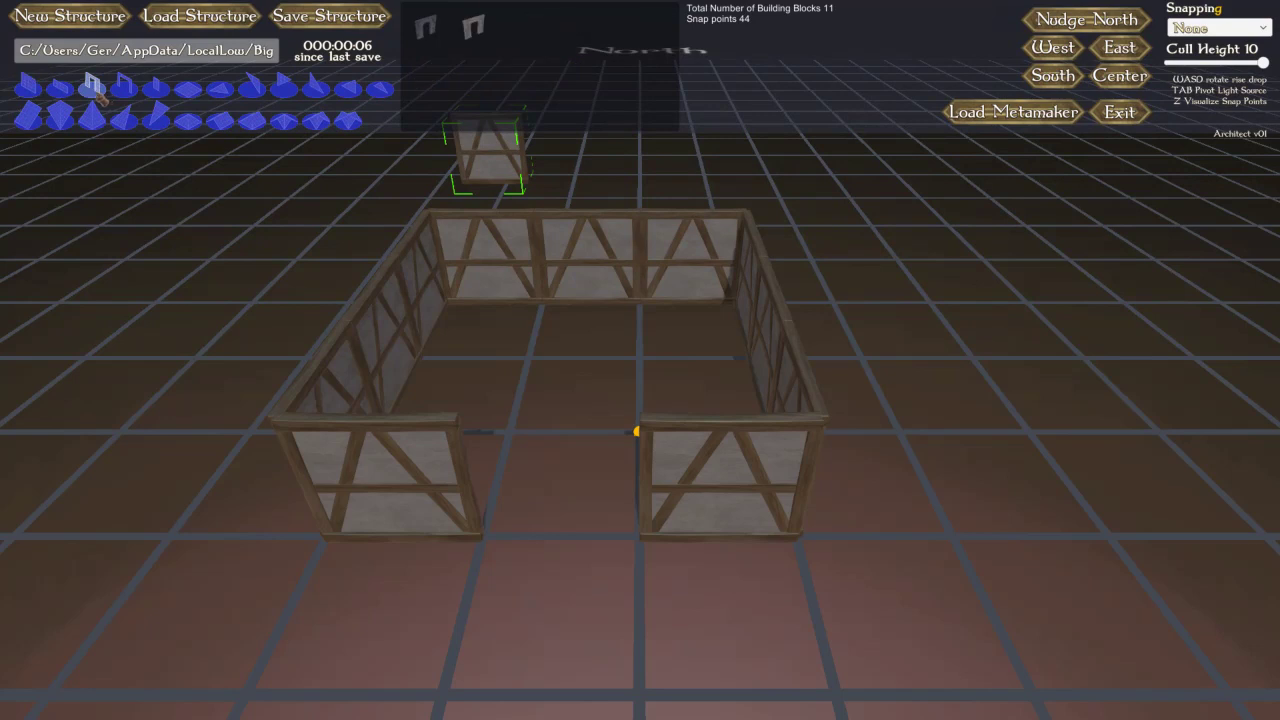
Step: Place a stone Frame Single piece in the gap of the front wall, using Grid snapping
{"action": "left_click", "coordinate": [474, 36]}
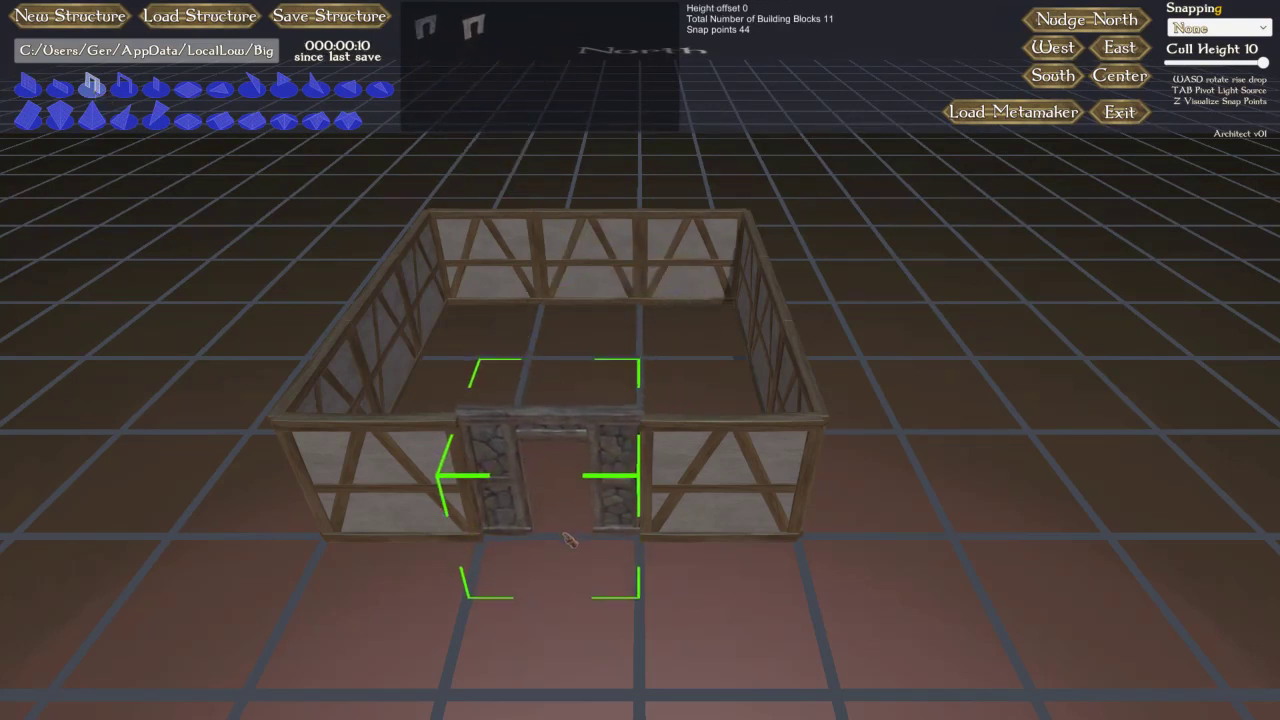
{"action": "key", "text": "g"}
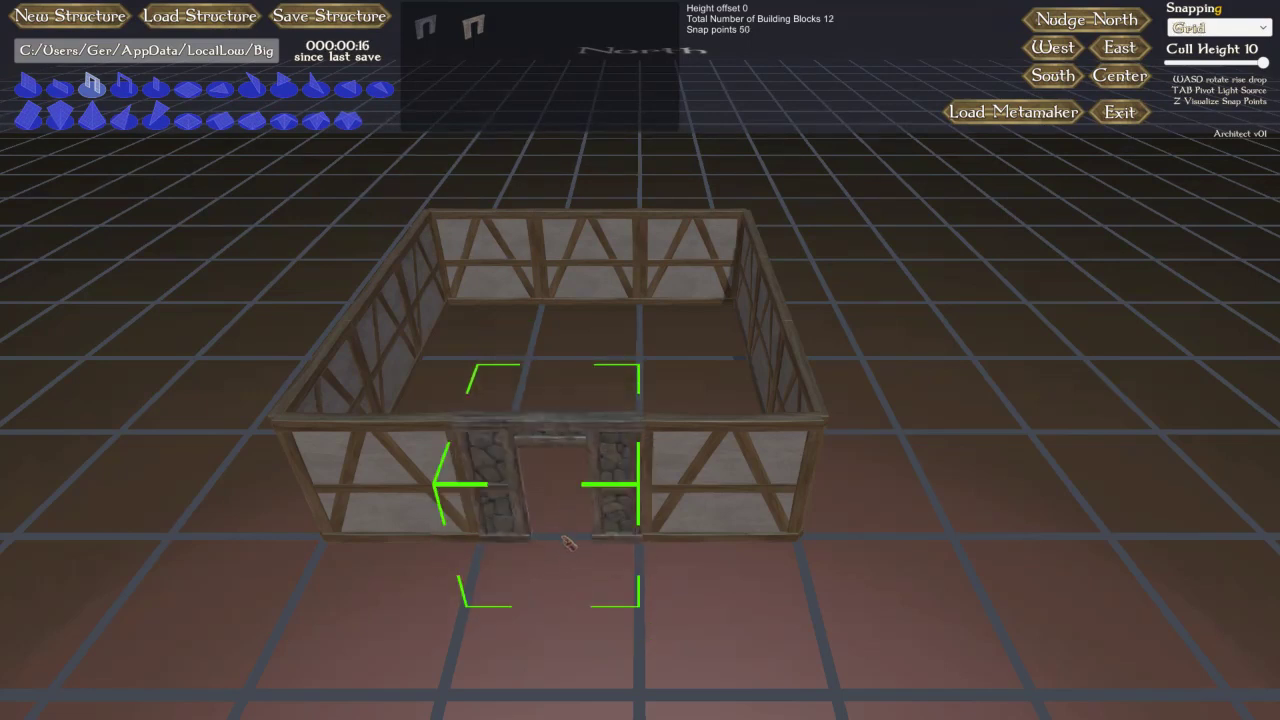
{"action": "middle_click_drag", "start_coordinate": [763, 637], "coordinate": [761, 670]}
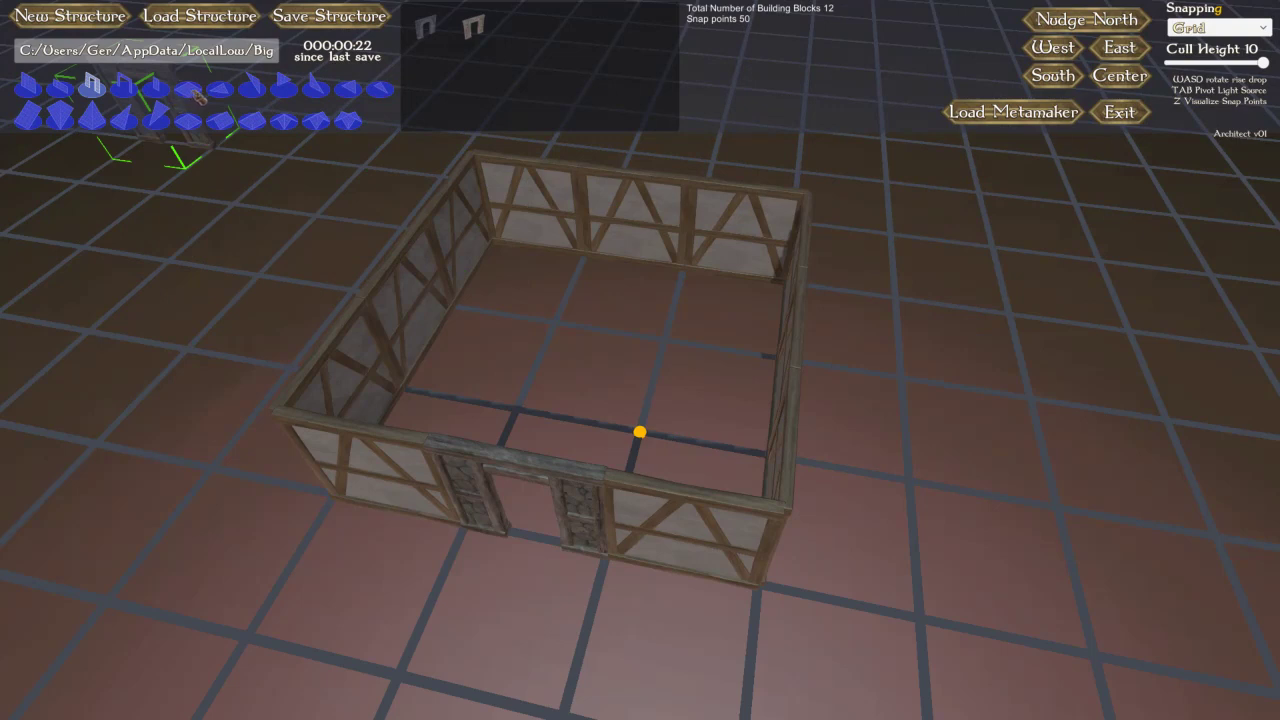
Step: Set snapping to Structures, fit a panelled wooden door into the stone frame and visualize the snap points
{"action": "left_click", "coordinate": [157, 89]}
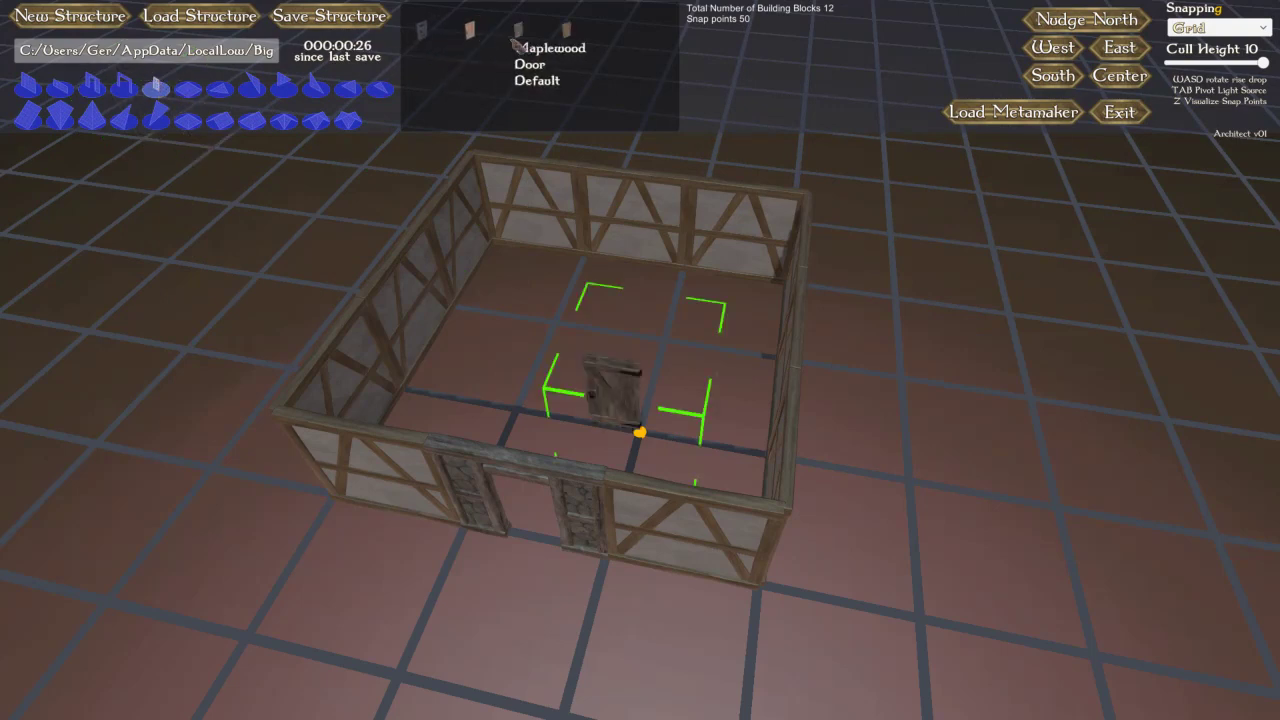
{"action": "left_click", "coordinate": [473, 35]}
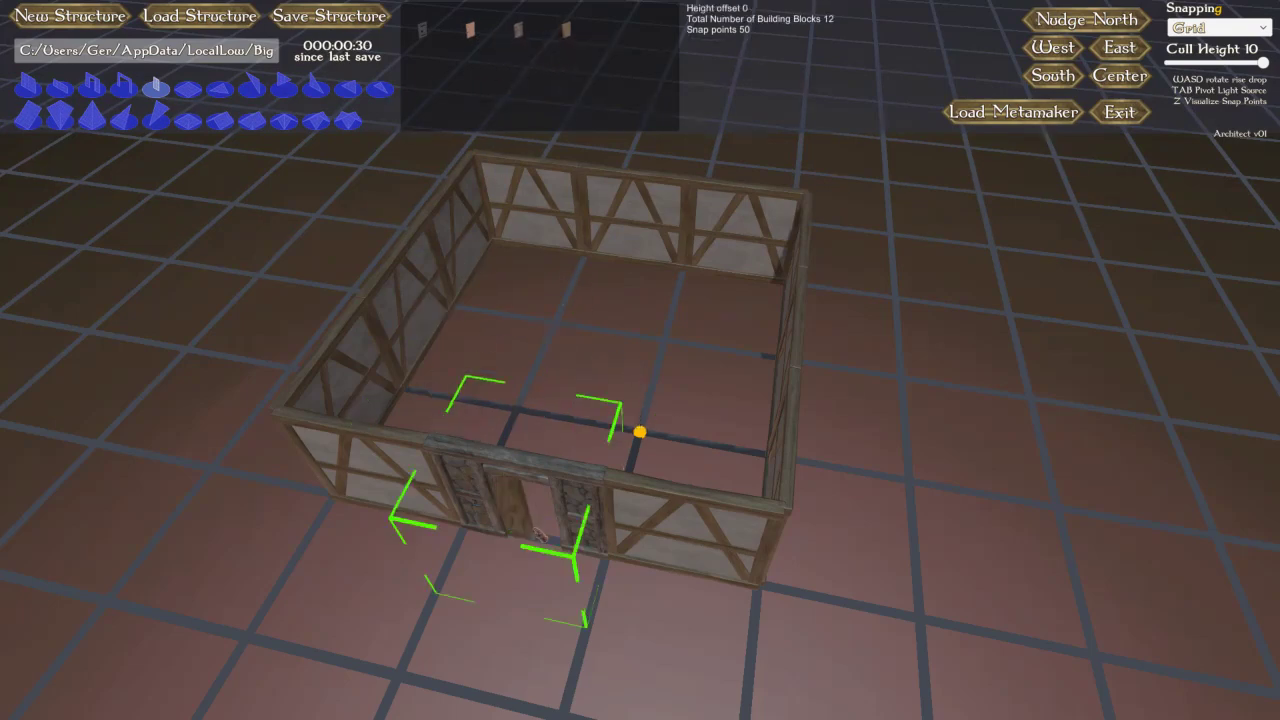
{"action": "mouse_move", "coordinate": [880, 537]}
{"action": "right_mouse_down"}
{"action": "mouse_move", "coordinate": [885, 513]}
{"action": "mouse_move", "coordinate": [880, 535]}
{"action": "right_mouse_up"}
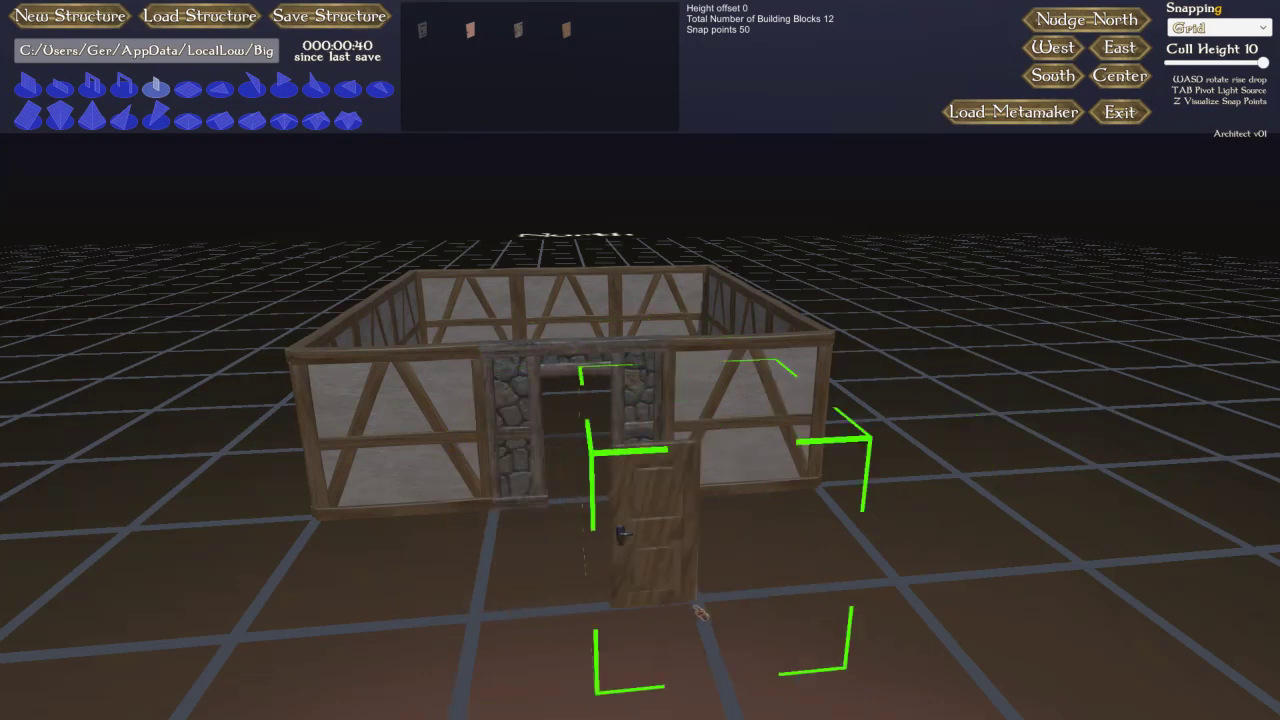
{"action": "key", "text": "g"}
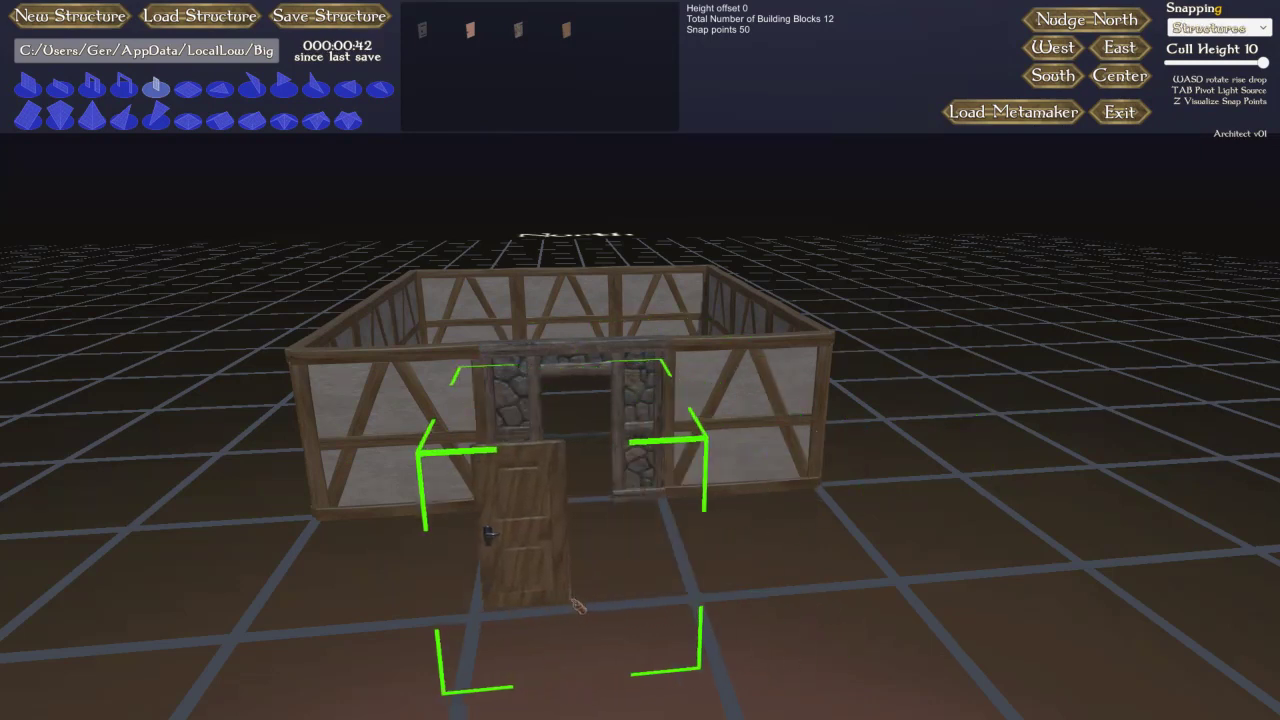
{"action": "key", "text": "z"}
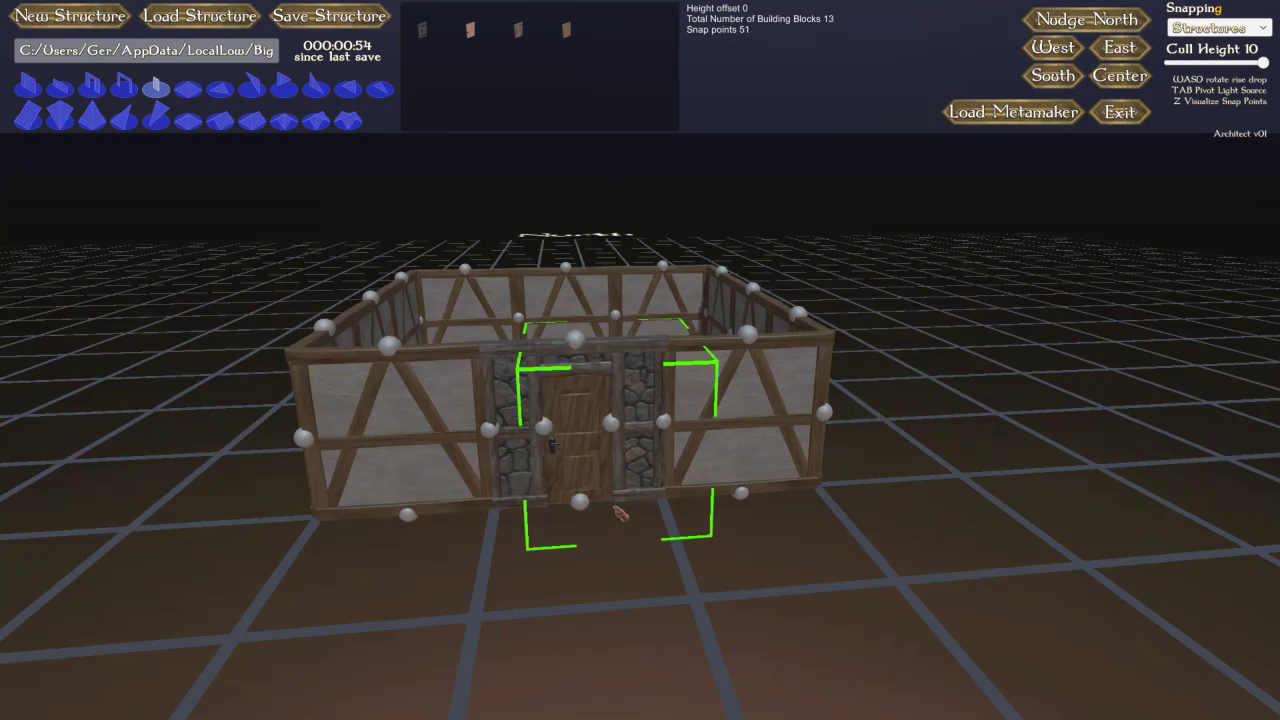
Step: Try rotating the spare door piece and turn it back to face the front wall
{"action": "key", "text": "w"}
{"action": "key", "text": "d"}
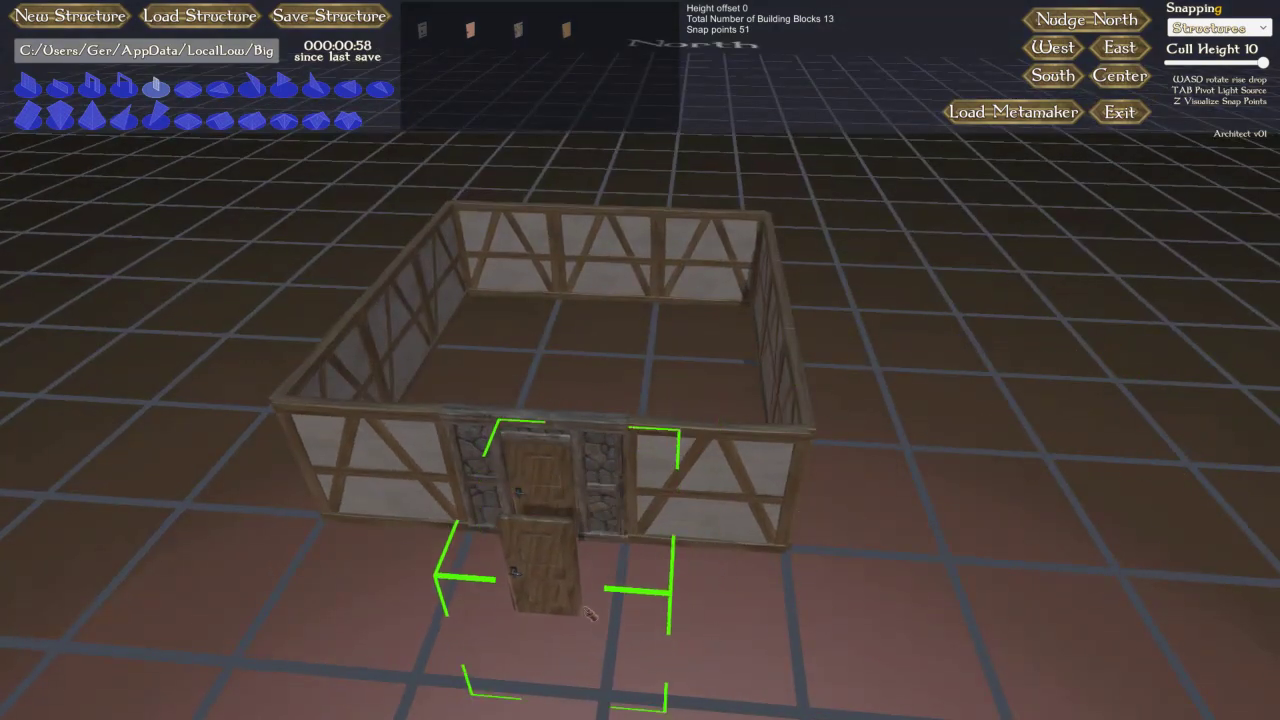
{"action": "key", "text": "a"}
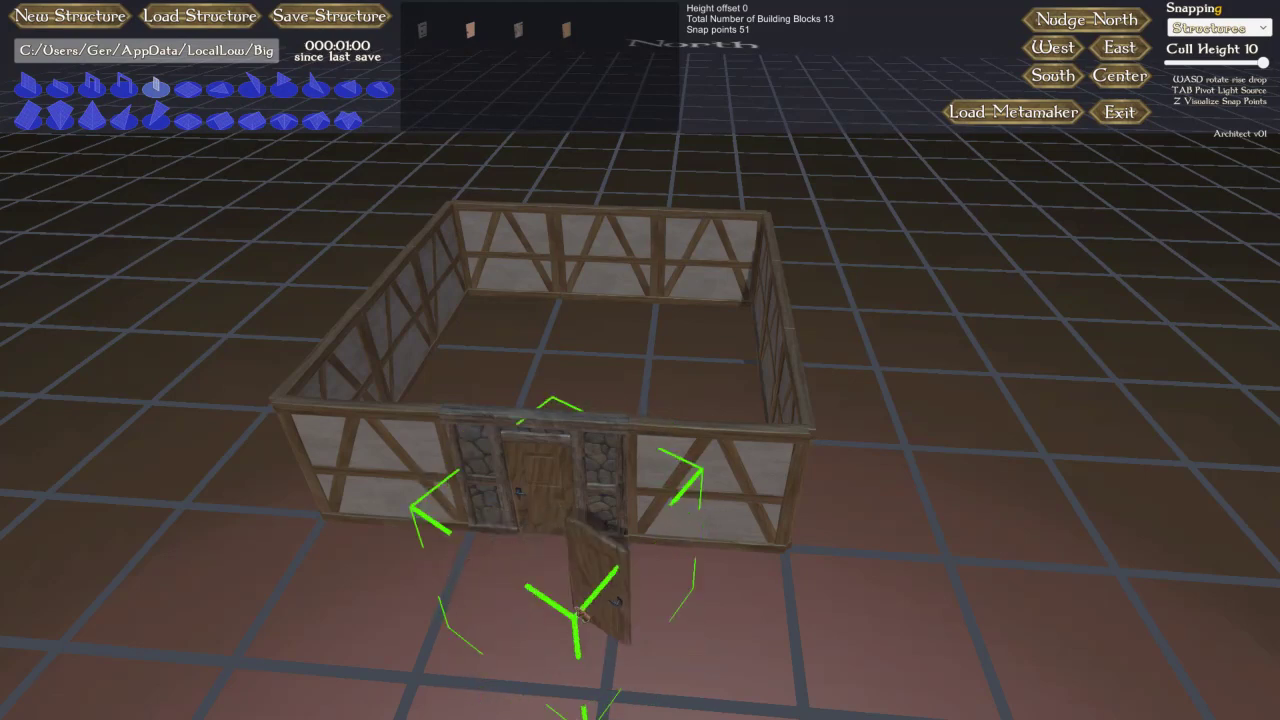
{"action": "key", "text": "d"}
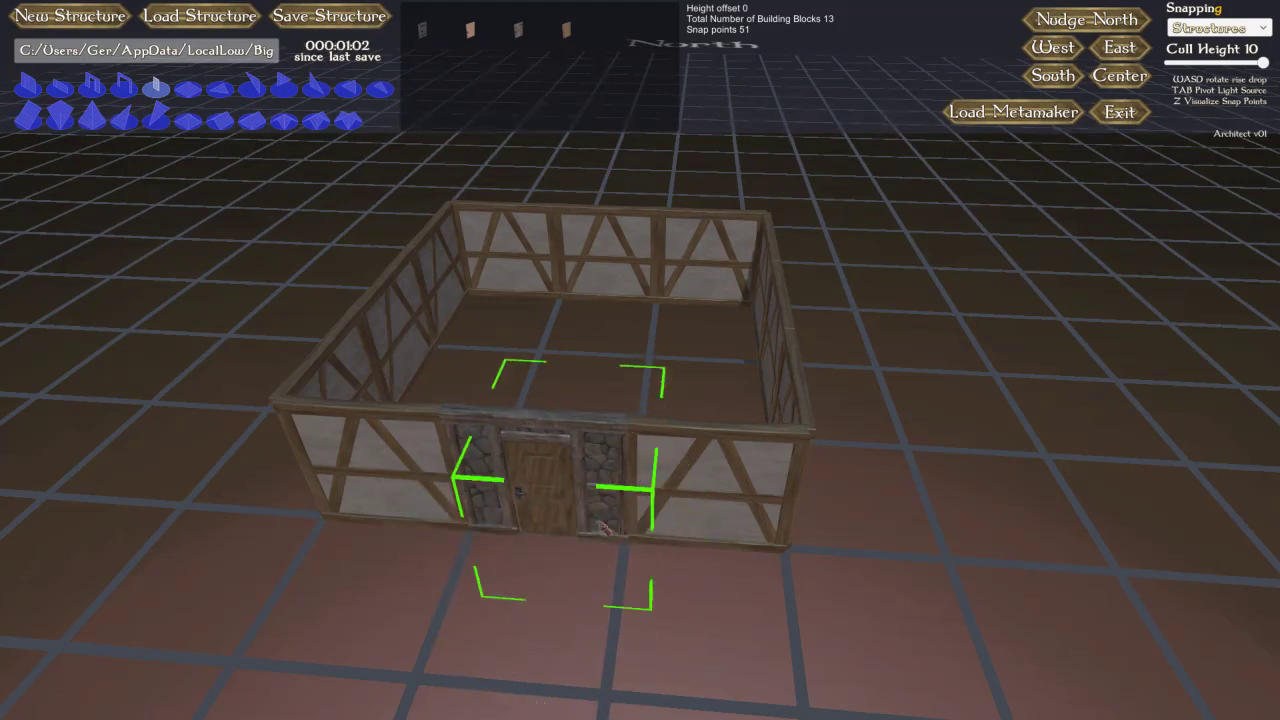
Step: Cover the interior with a three-by-three grid of Floor Square pieces in the third, stone-tile style
{"action": "middle_click_drag", "start_coordinate": [1026, 428], "coordinate": [1028, 430]}
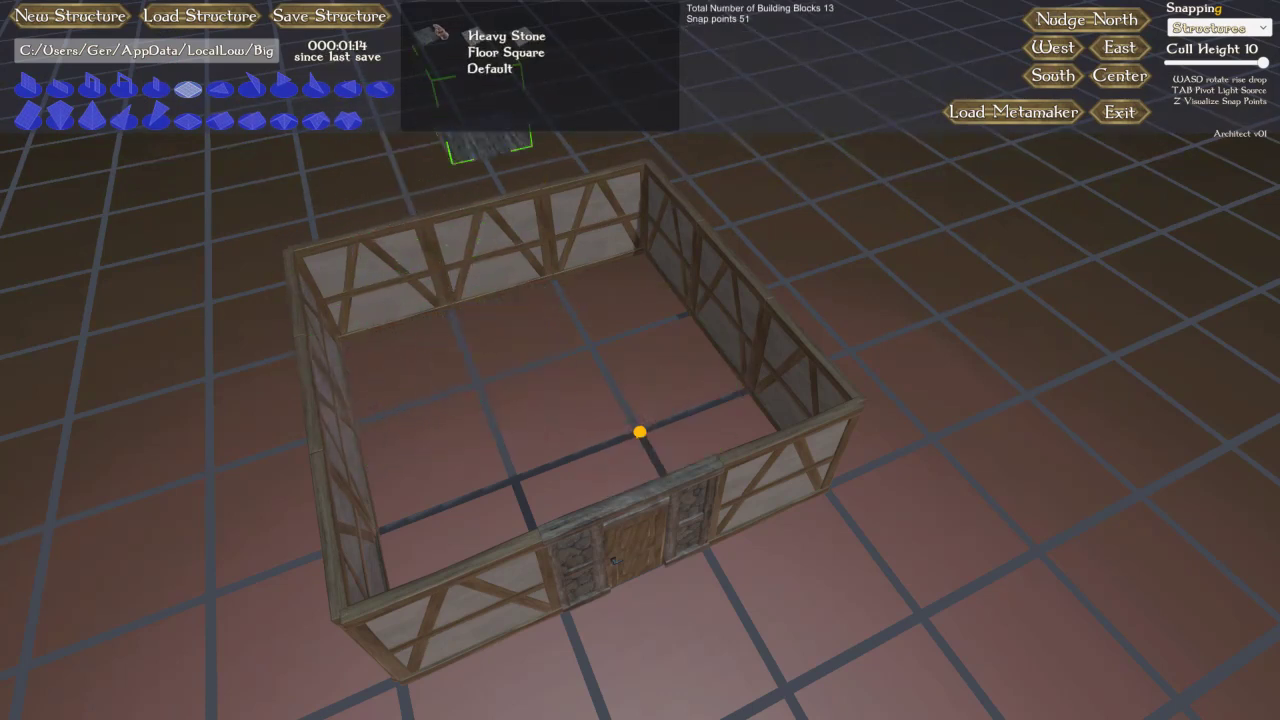
{"action": "left_click", "coordinate": [430, 39]}
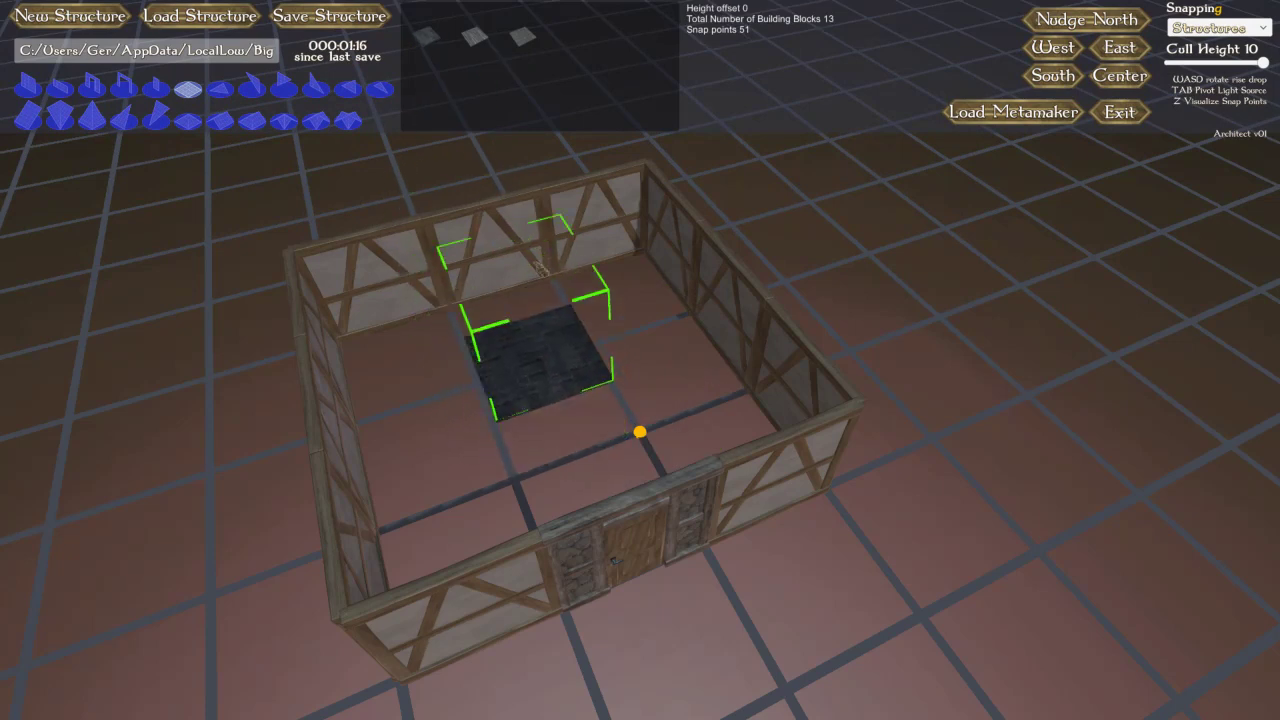
{"action": "left_click", "coordinate": [522, 36]}
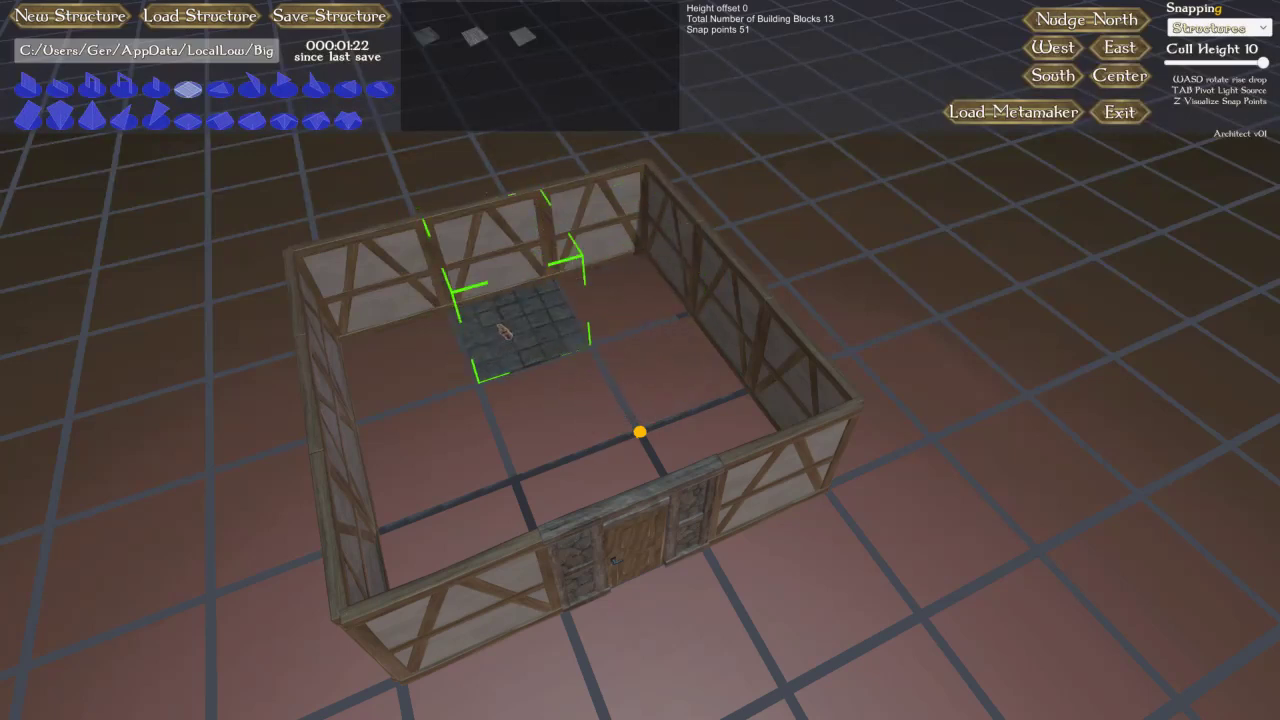
{"action": "key", "text": "z"}
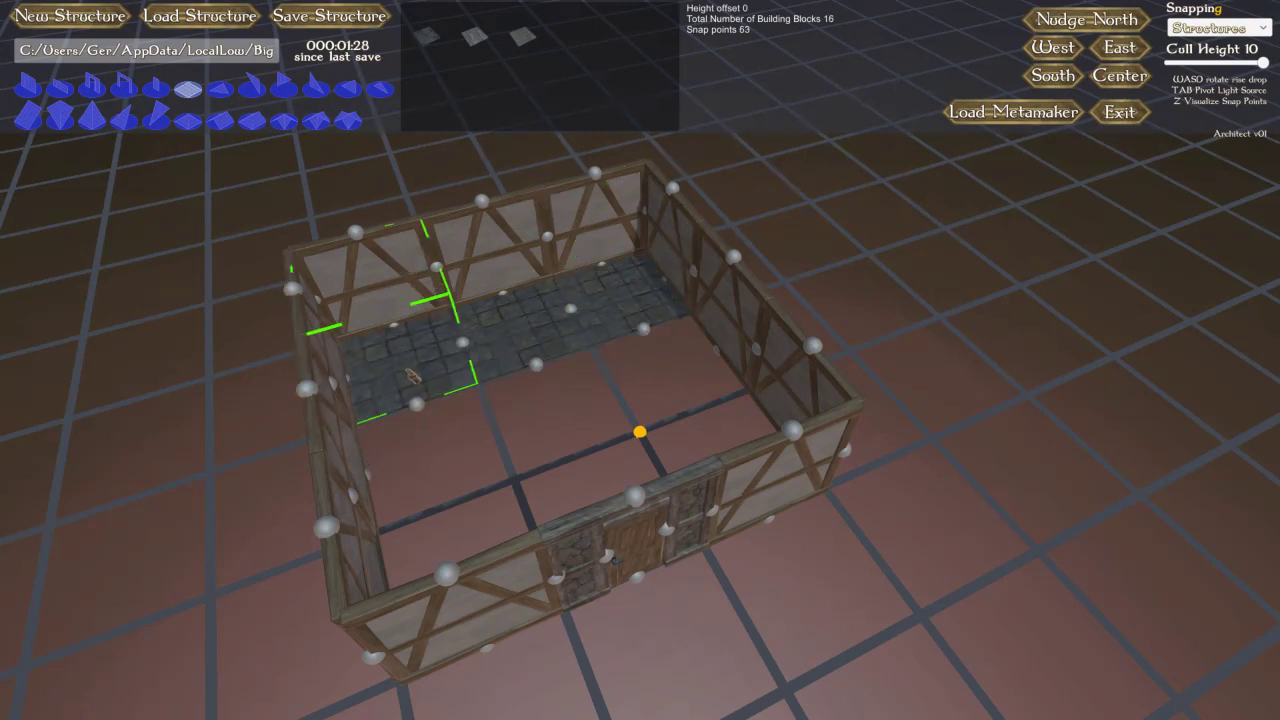
{"action": "key", "text": "z"}
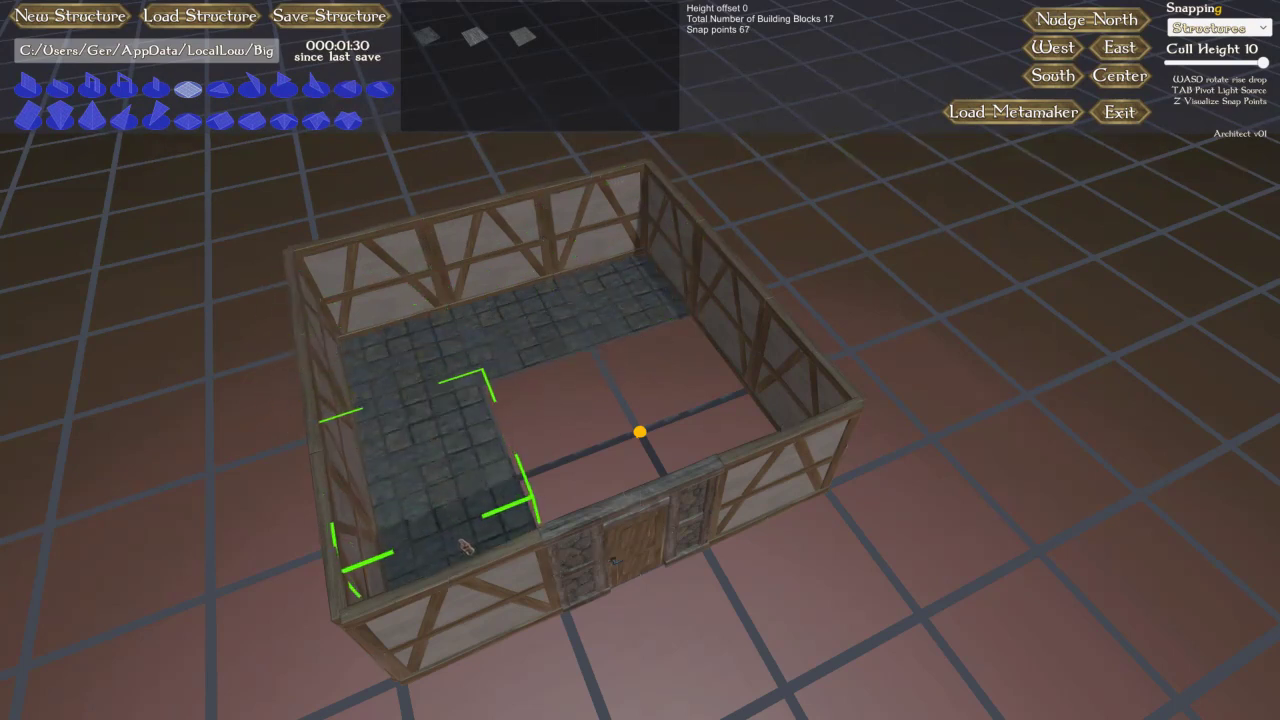
{"action": "left_click", "coordinate": [470, 560]}
{"action": "left_click", "coordinate": [569, 420]}
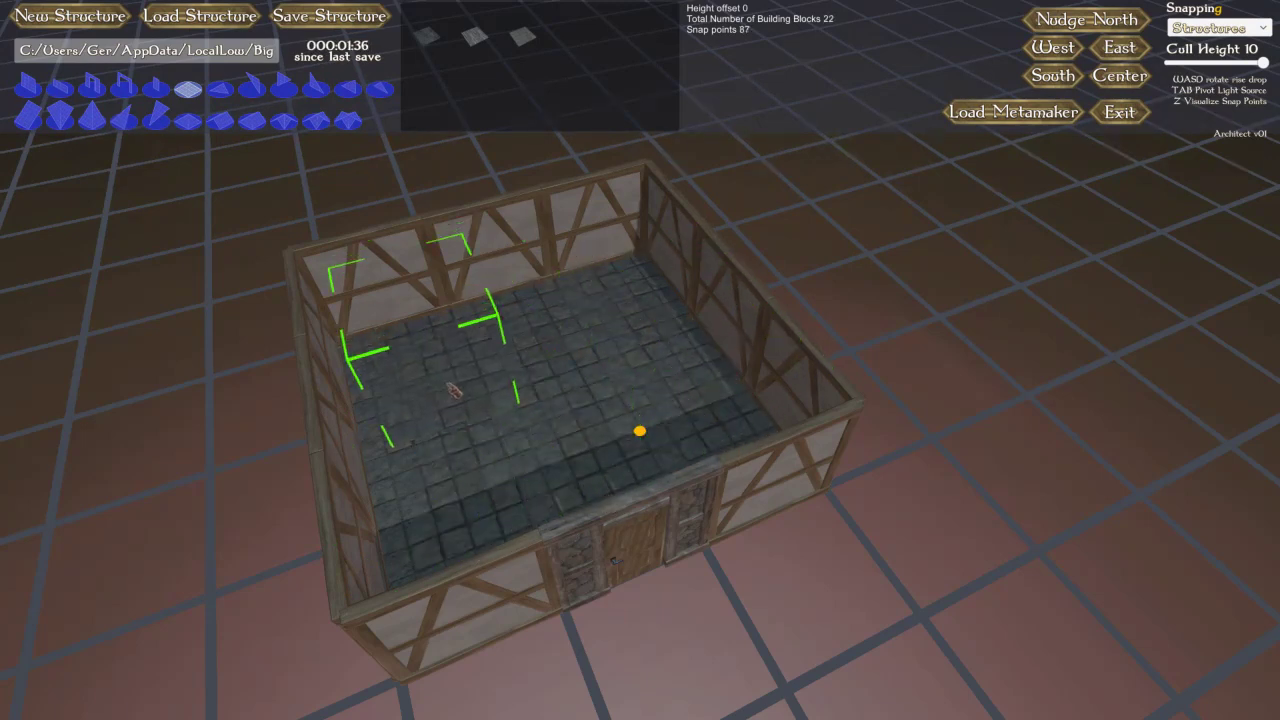
Step: Examine the walls, doorway and tiled floor of the house from several sides
{"action": "middle_click_drag", "start_coordinate": [457, 391], "coordinate": [472, 393]}
{"action": "middle_click_drag", "start_coordinate": [641, 508], "coordinate": [612, 503]}
{"action": "middle_click_drag", "start_coordinate": [972, 596], "coordinate": [983, 582]}
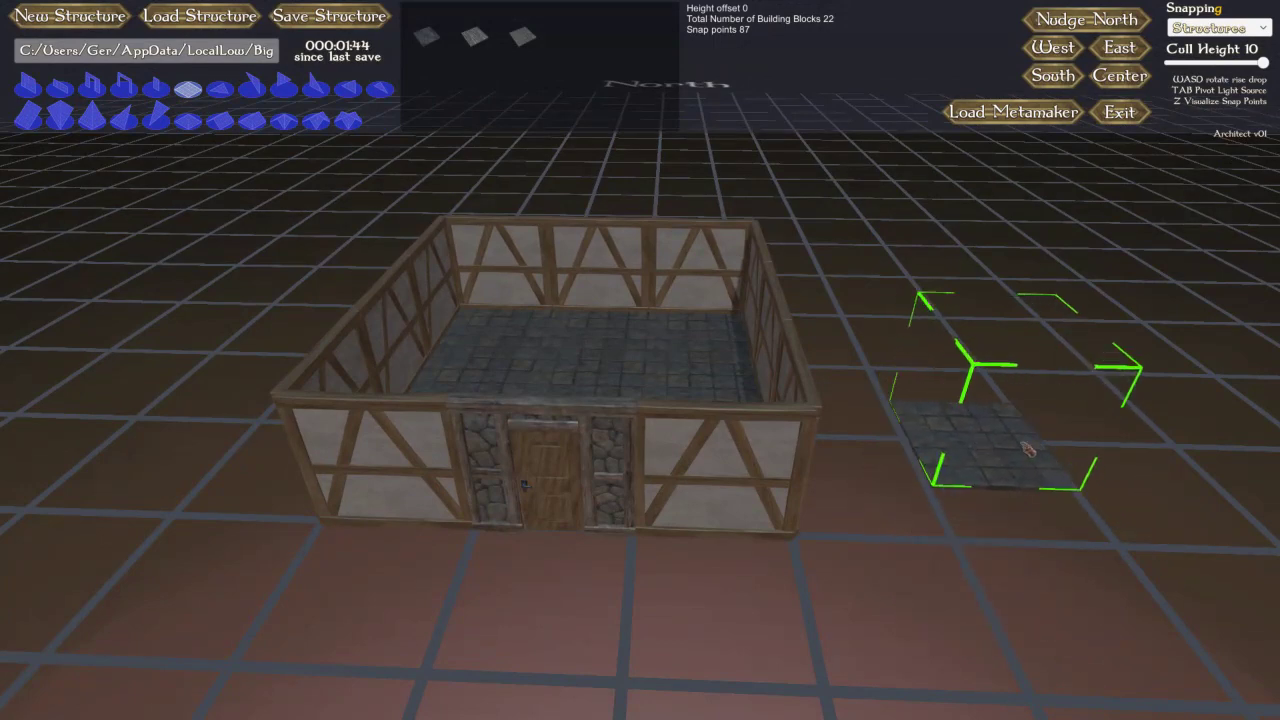
{"action": "key", "text": "a"}
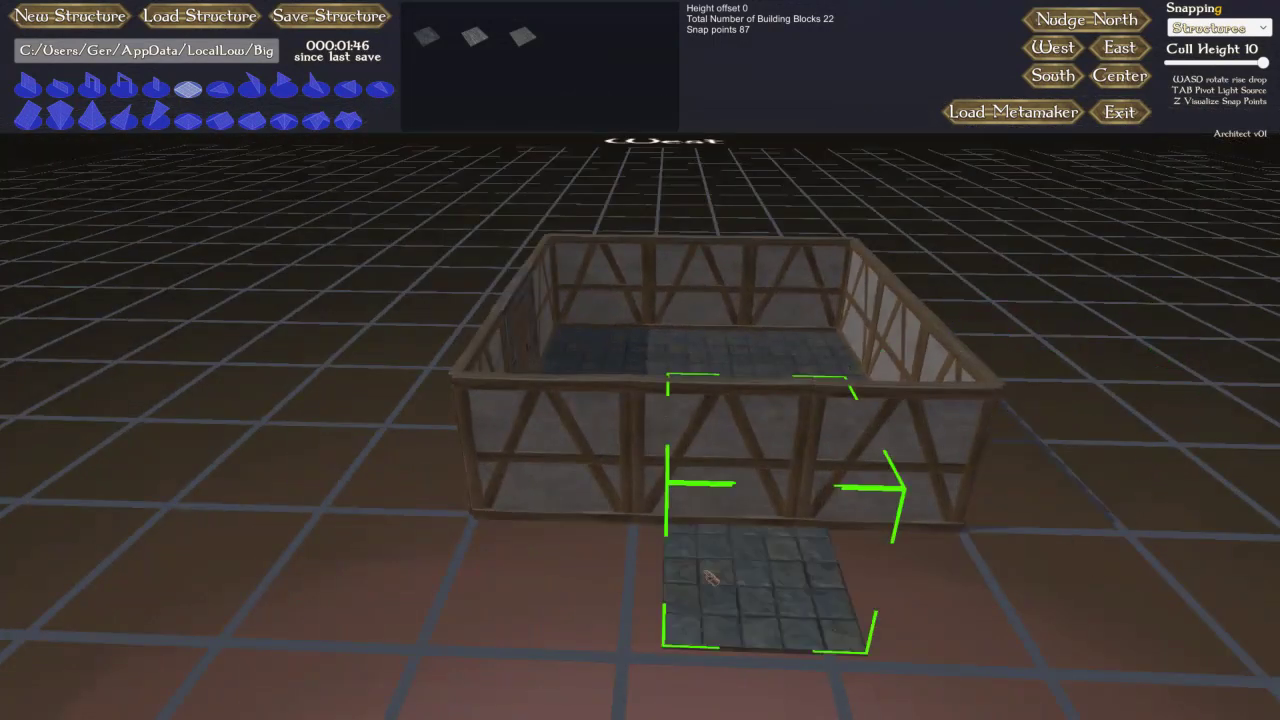
{"action": "key", "text": "d"}
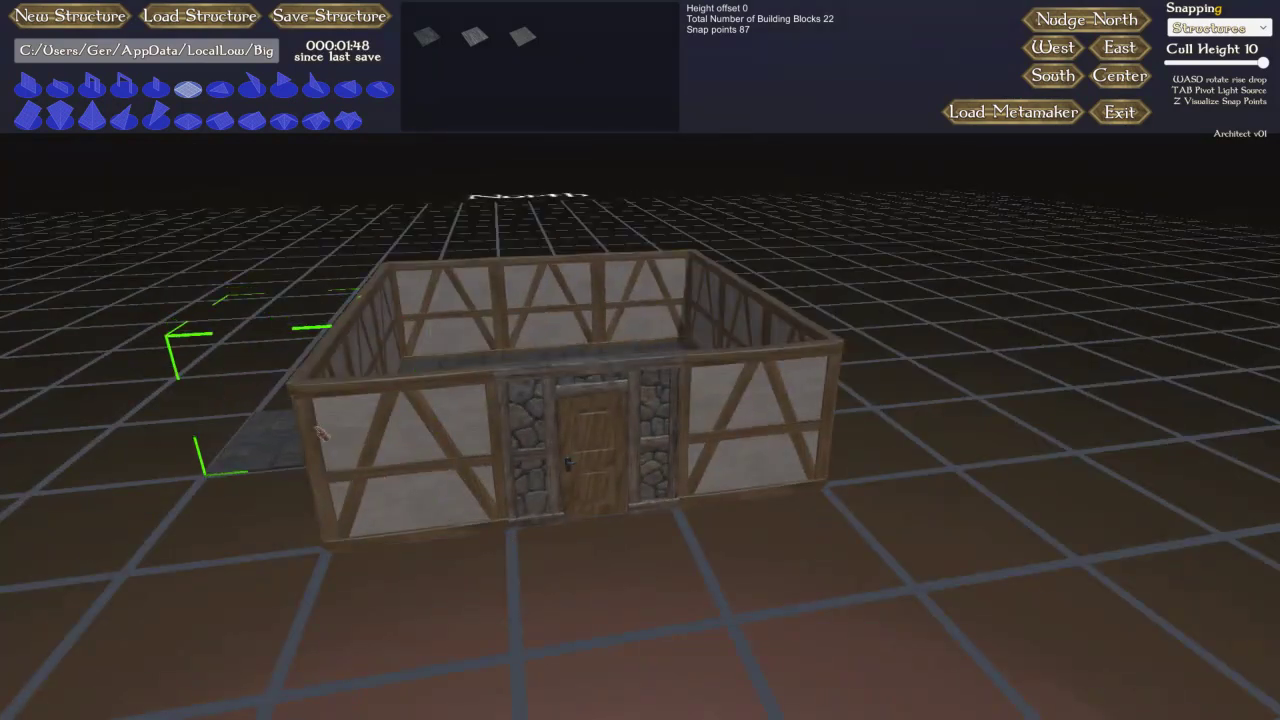
{"action": "key", "text": "a"}
{"action": "key", "text": "w"}
{"action": "key", "text": "w"}
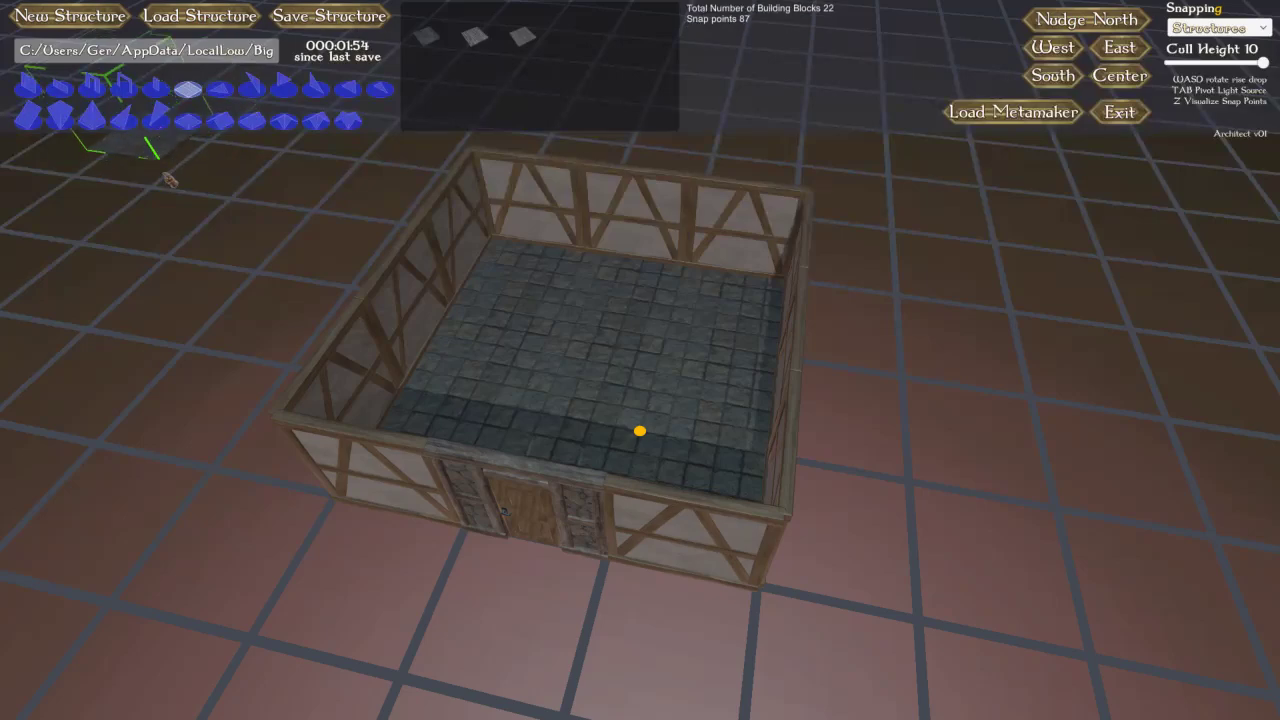
{"action": "key", "text": "s"}
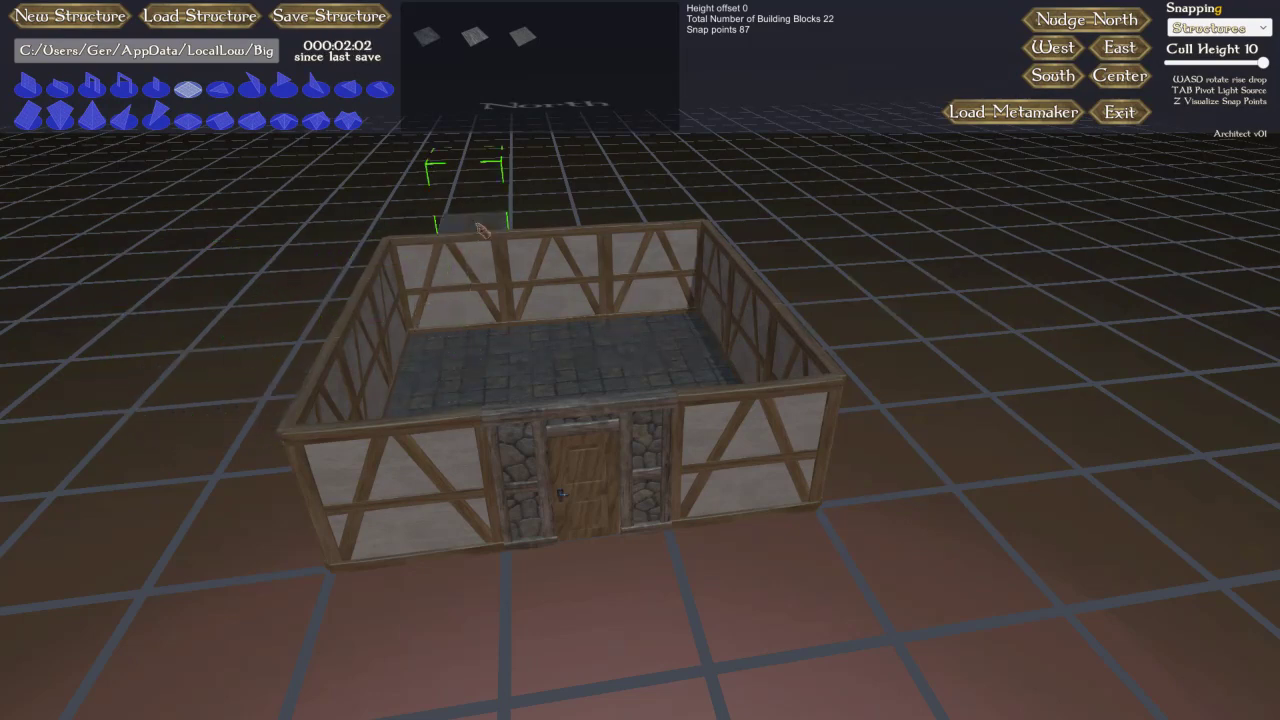
{"action": "key", "text": "w"}
{"action": "key", "text": "a"}
{"action": "key", "text": "s"}
{"action": "key", "text": "d"}
{"action": "key", "text": "w"}
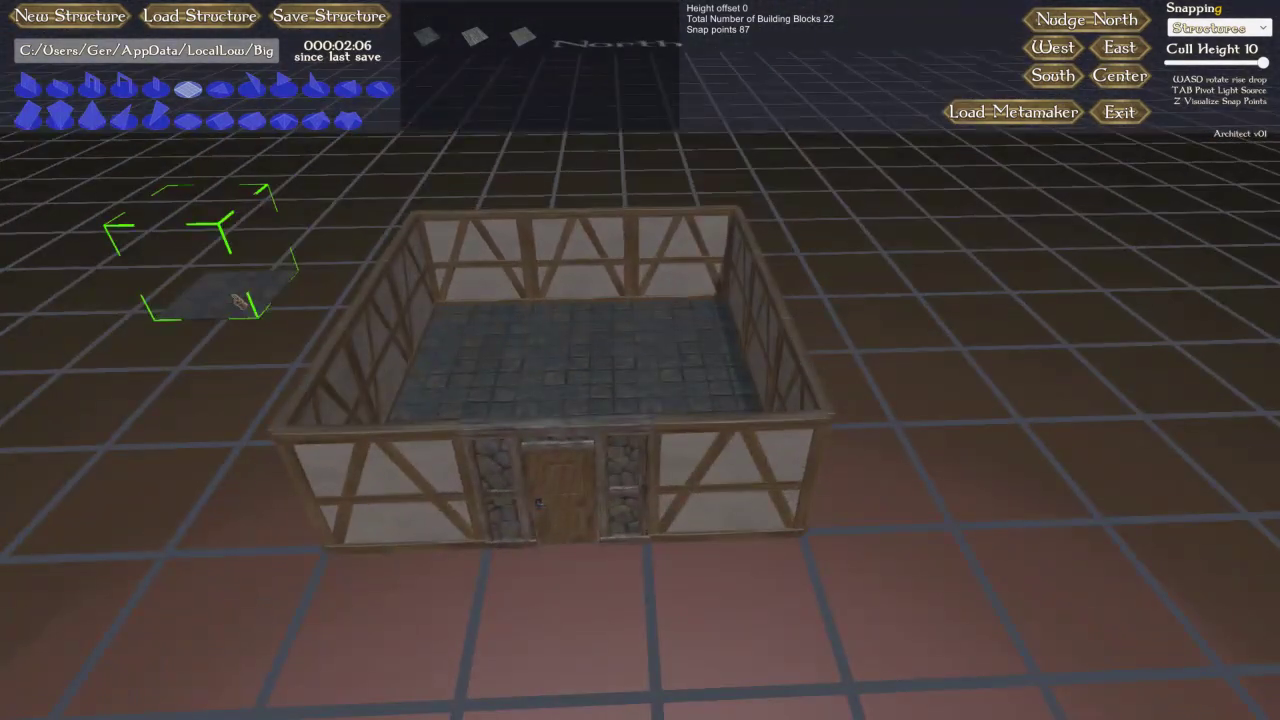
{"action": "key", "text": "a"}
{"action": "key", "text": "s"}
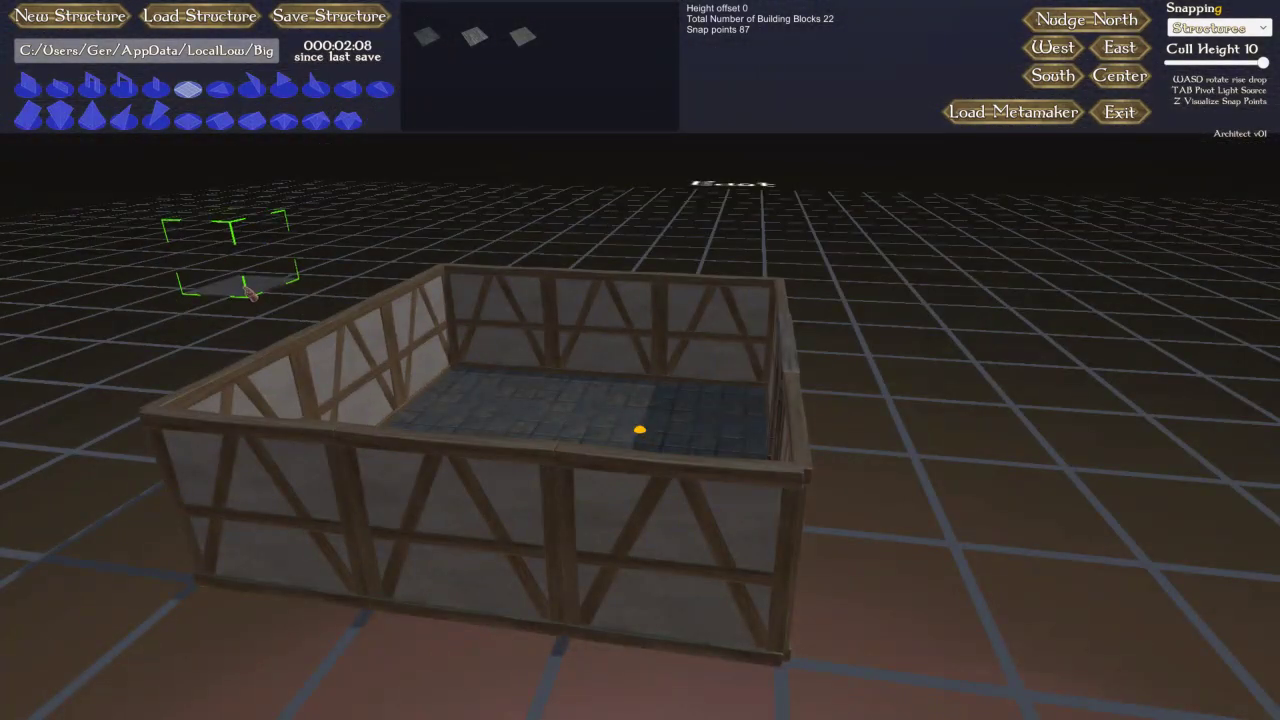
{"action": "key", "text": "a"}
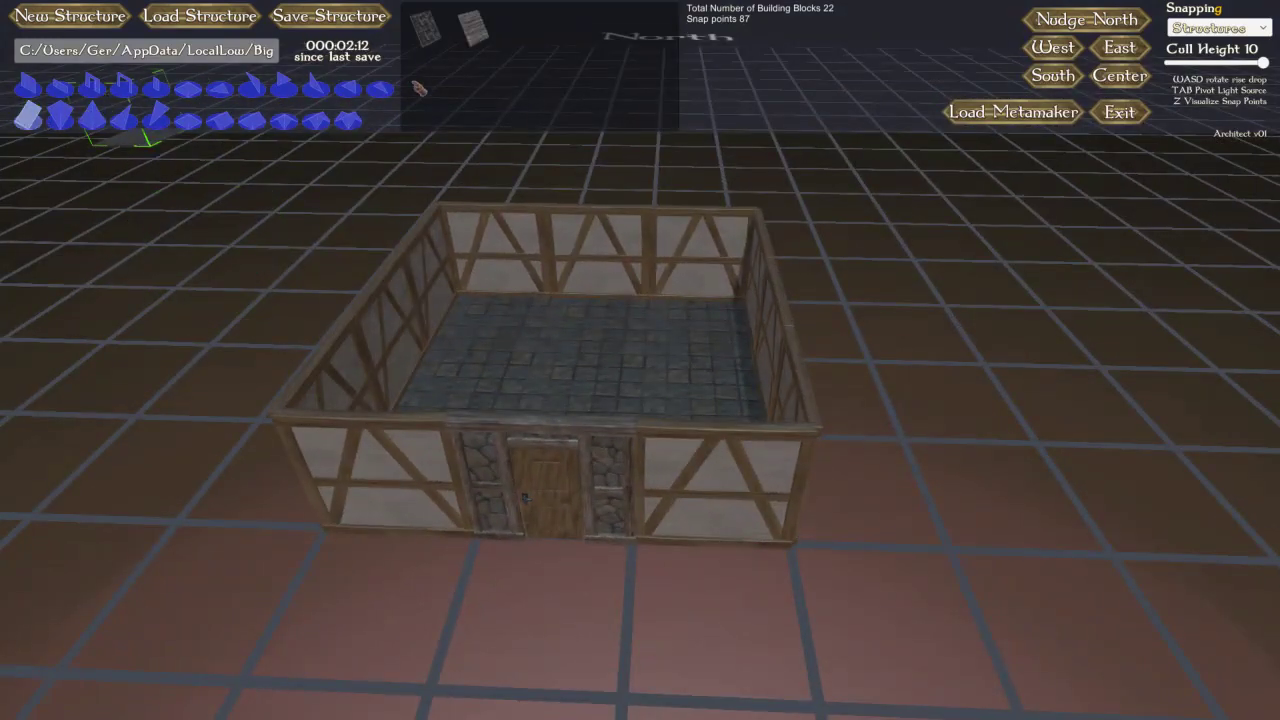
Step: Raise a shingled roof piece to height offset 2 and lay three of them along the front wall
{"action": "left_click", "coordinate": [435, 43]}
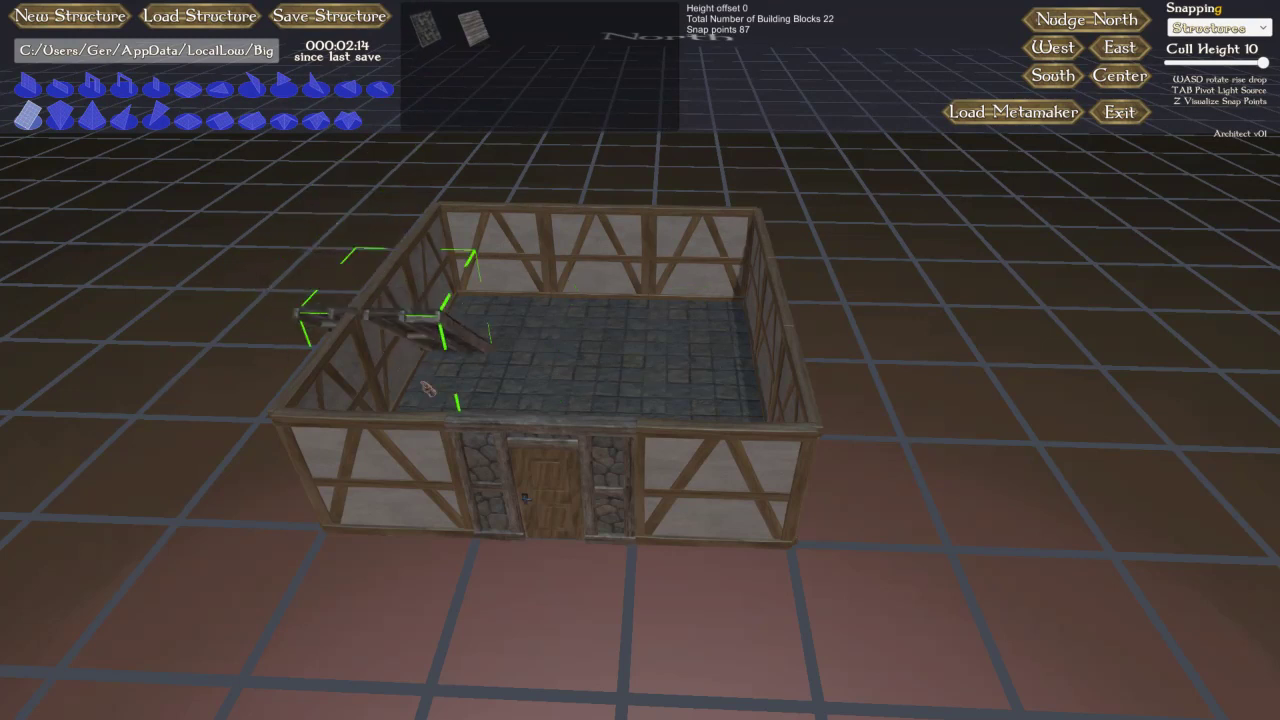
{"action": "key", "text": "a"}
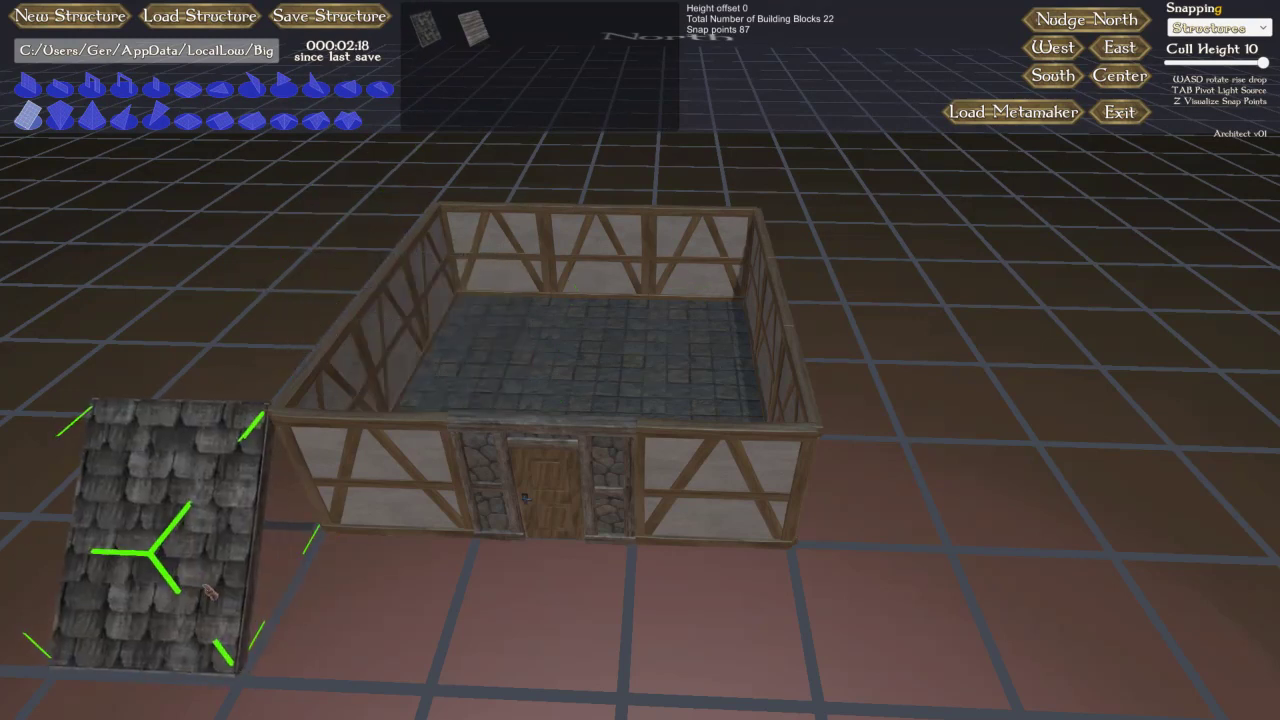
{"action": "key", "text": "w"}
{"action": "key", "text": "w"}
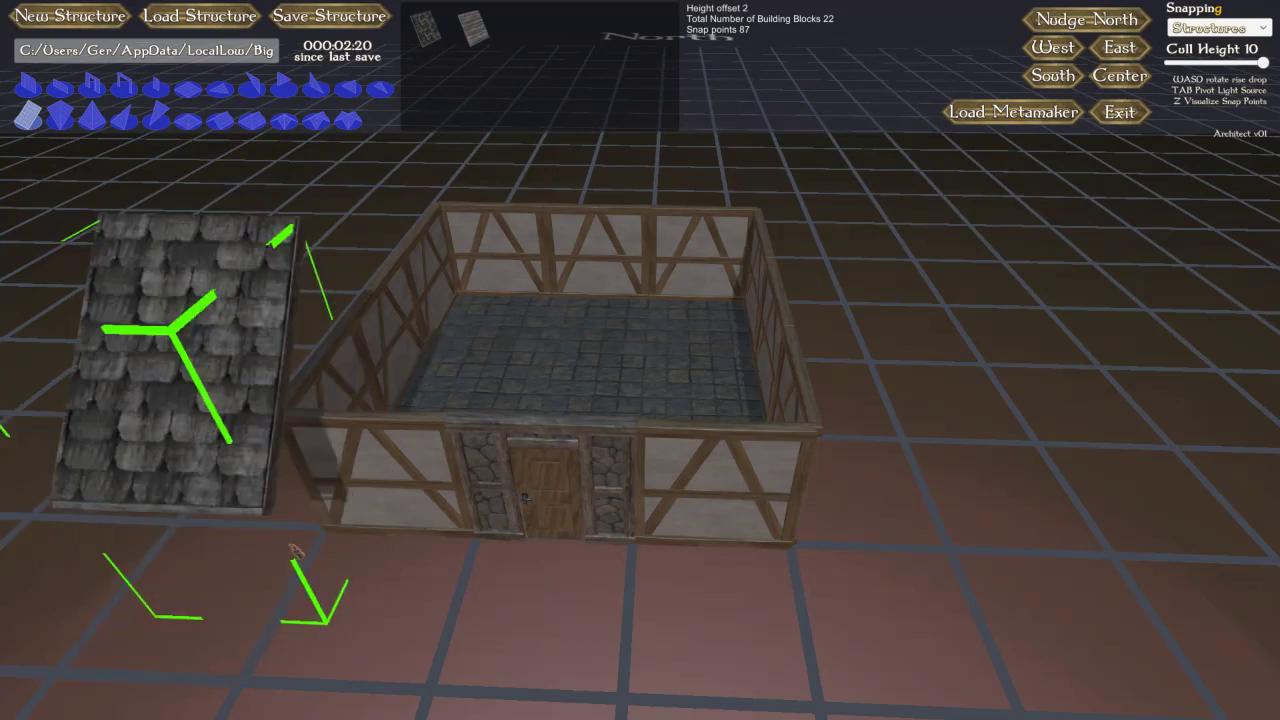
{"action": "left_click", "coordinate": [454, 482]}
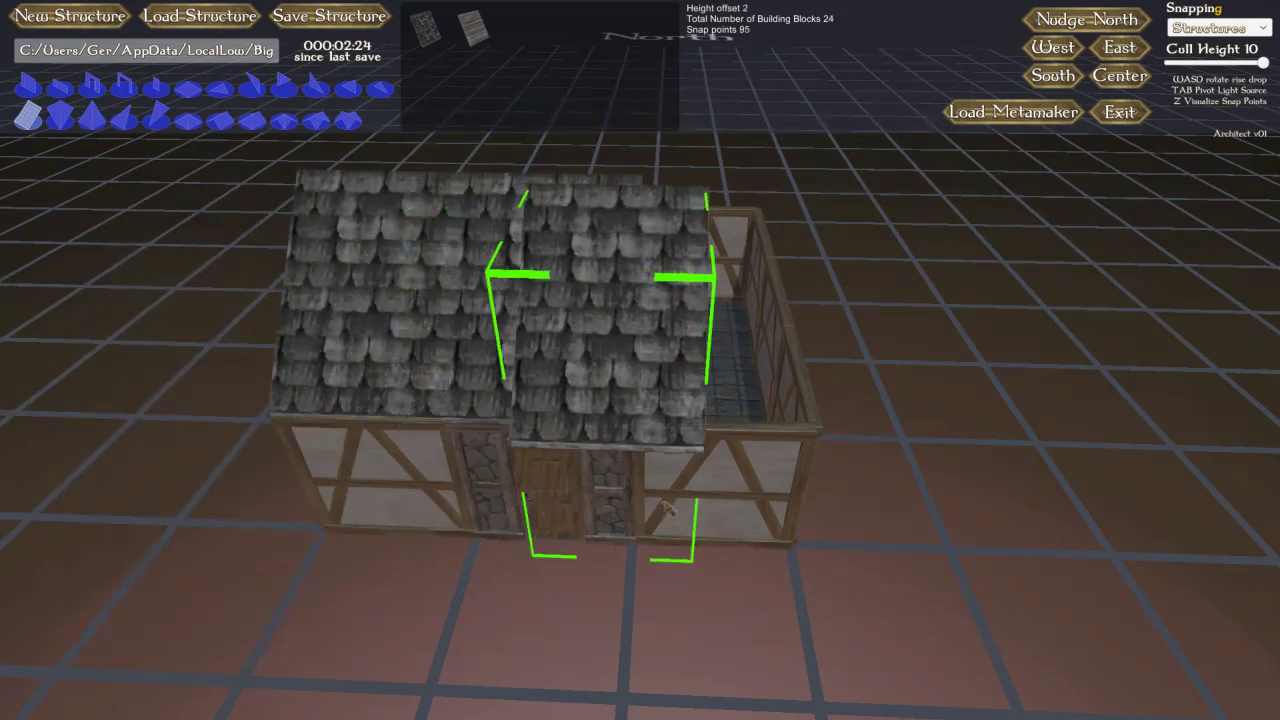
Step: Turn the shingled roof piece around and lay a matching row along the rear wall
{"action": "middle_click_drag", "start_coordinate": [290, 560], "coordinate": [371, 553]}
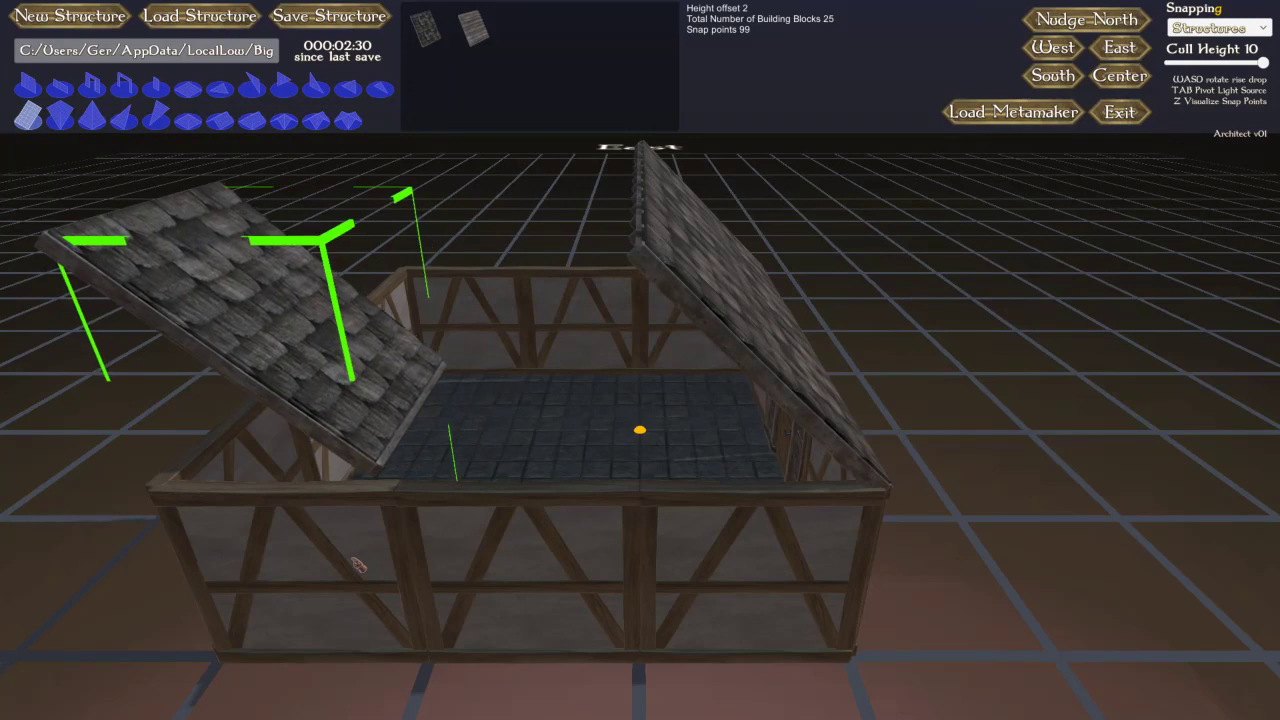
{"action": "key", "text": "a"}
{"action": "key", "text": "d"}
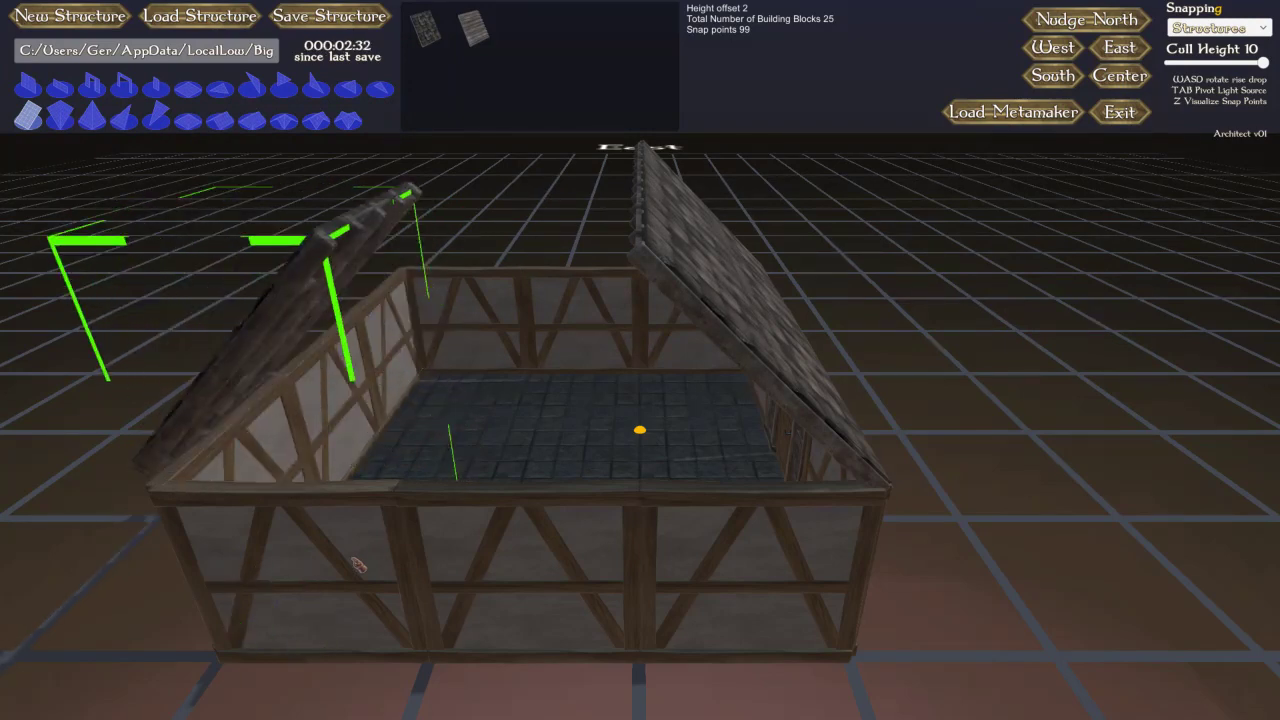
{"action": "left_click", "coordinate": [367, 570]}
{"action": "key", "text": "e"}
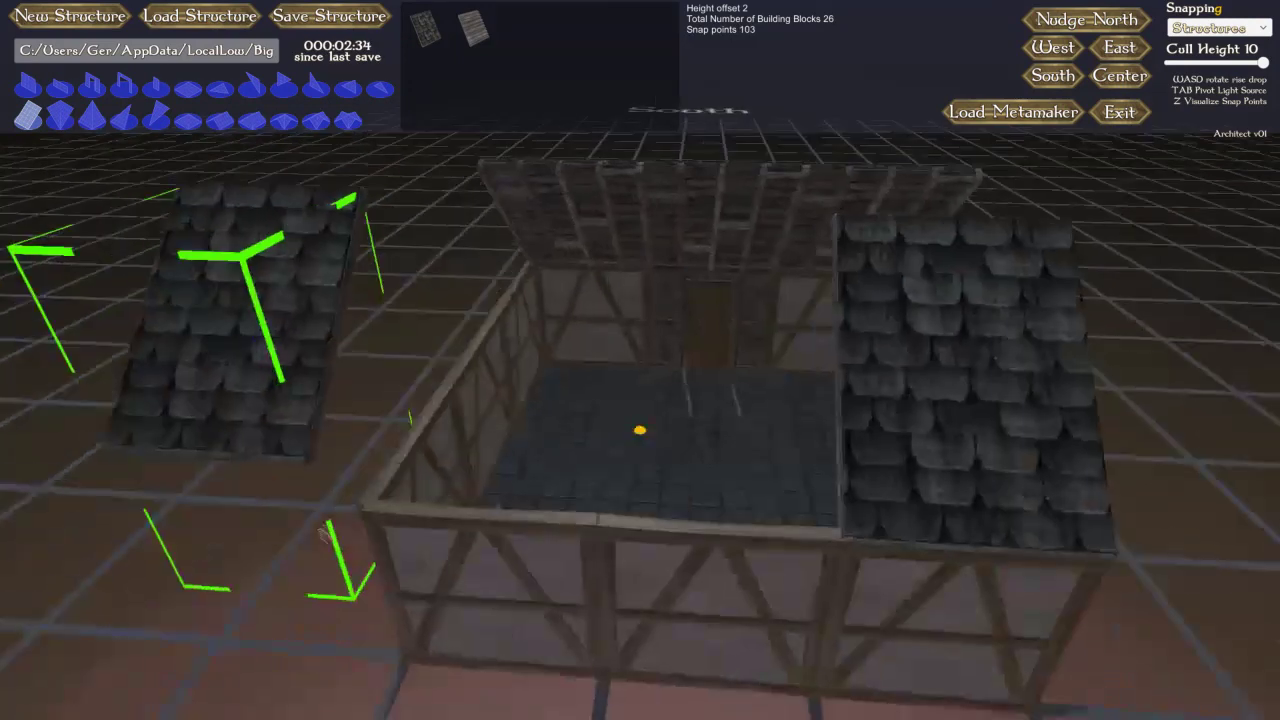
{"action": "scroll", "coordinate": [329, 534], "scroll_direction": "down", "scroll_amount": 3}
{"action": "scroll", "coordinate": [385, 527], "scroll_direction": "down", "scroll_amount": 3}
Step: Raise the roof piece to height offset 4 and add a second row of three above the rear slope
{"action": "key", "text": "q"}
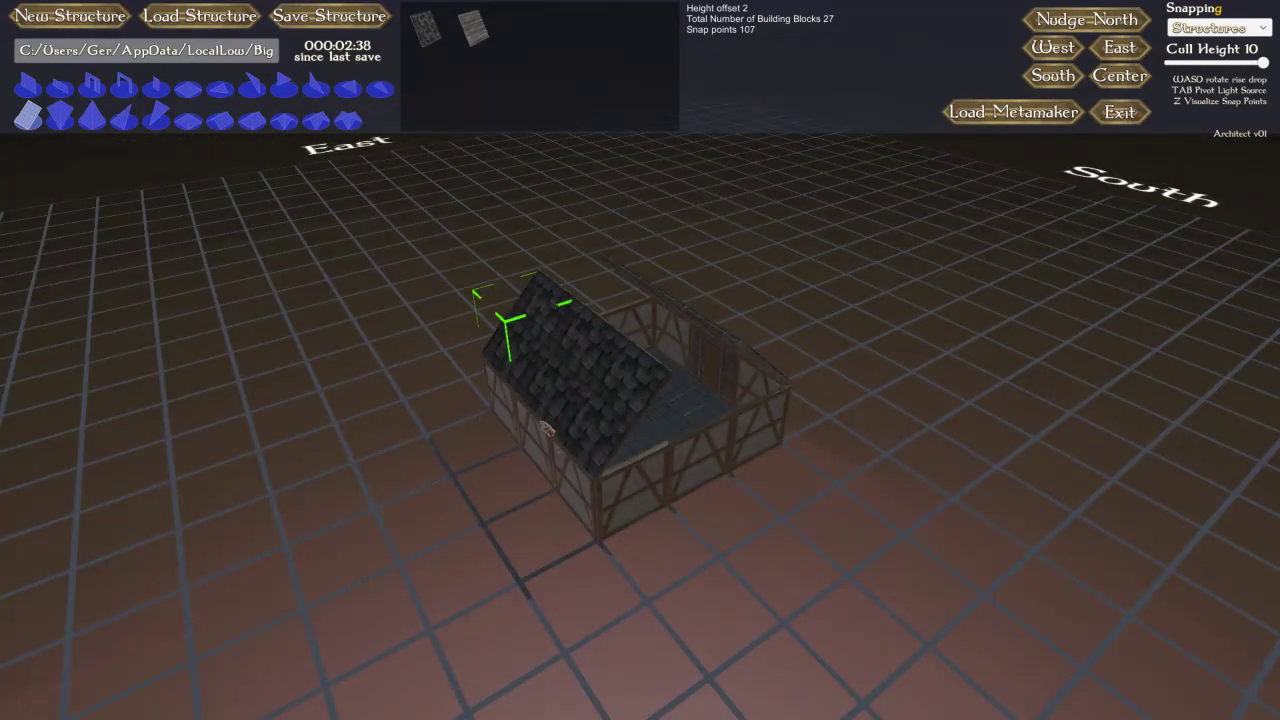
{"action": "key", "text": "e"}
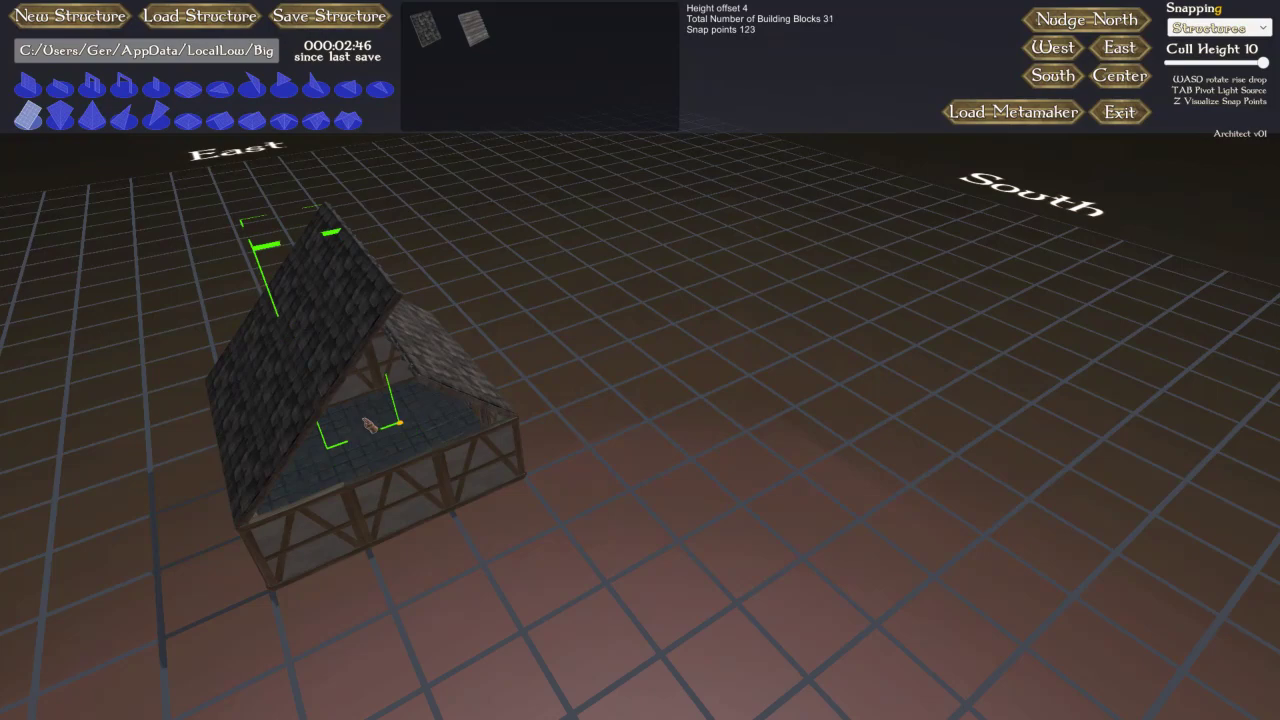
{"action": "mouse_move", "coordinate": [600, 552]}
{"action": "middle_mouse_down"}
{"action": "mouse_move", "coordinate": [591, 537]}
{"action": "mouse_move", "coordinate": [583, 547]}
{"action": "mouse_move", "coordinate": [598, 553]}
{"action": "mouse_move", "coordinate": [597, 537]}
{"action": "mouse_move", "coordinate": [581, 546]}
{"action": "middle_mouse_up"}
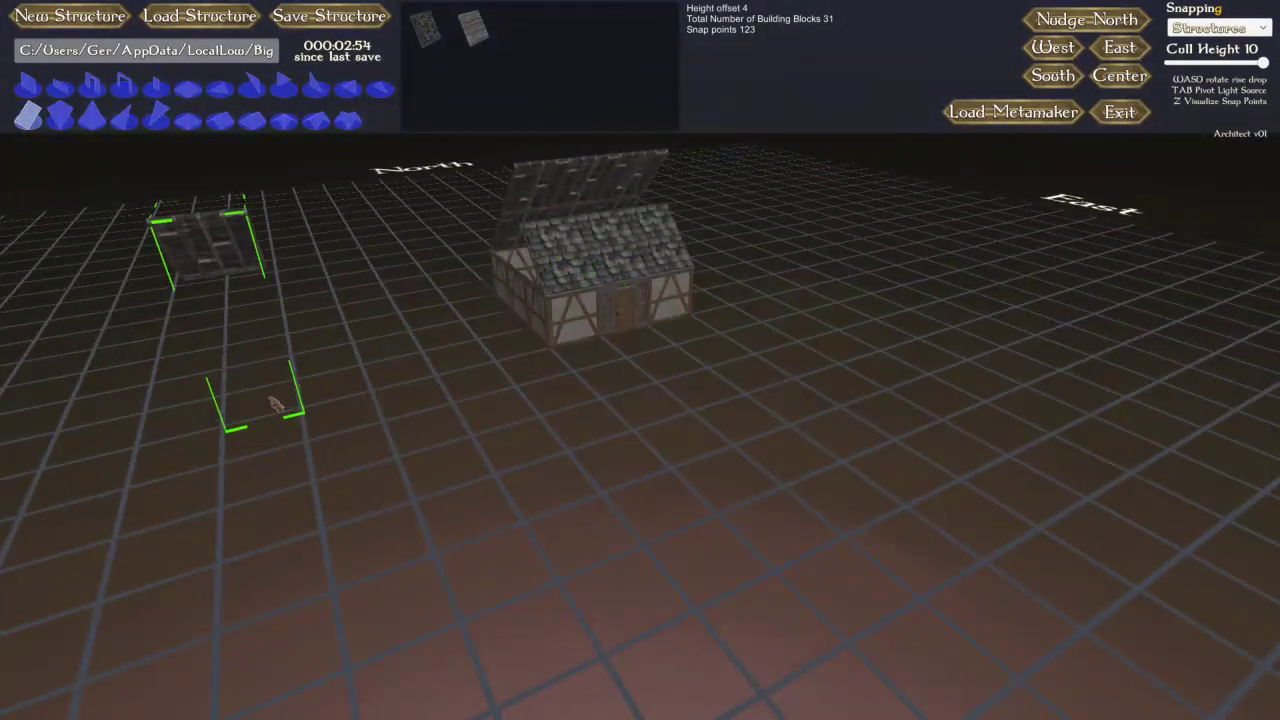
Step: Place a full stone wall at height offset 2 in the middle of both the east and west gable ends
{"action": "middle_click_drag", "start_coordinate": [325, 356], "coordinate": [415, 376]}
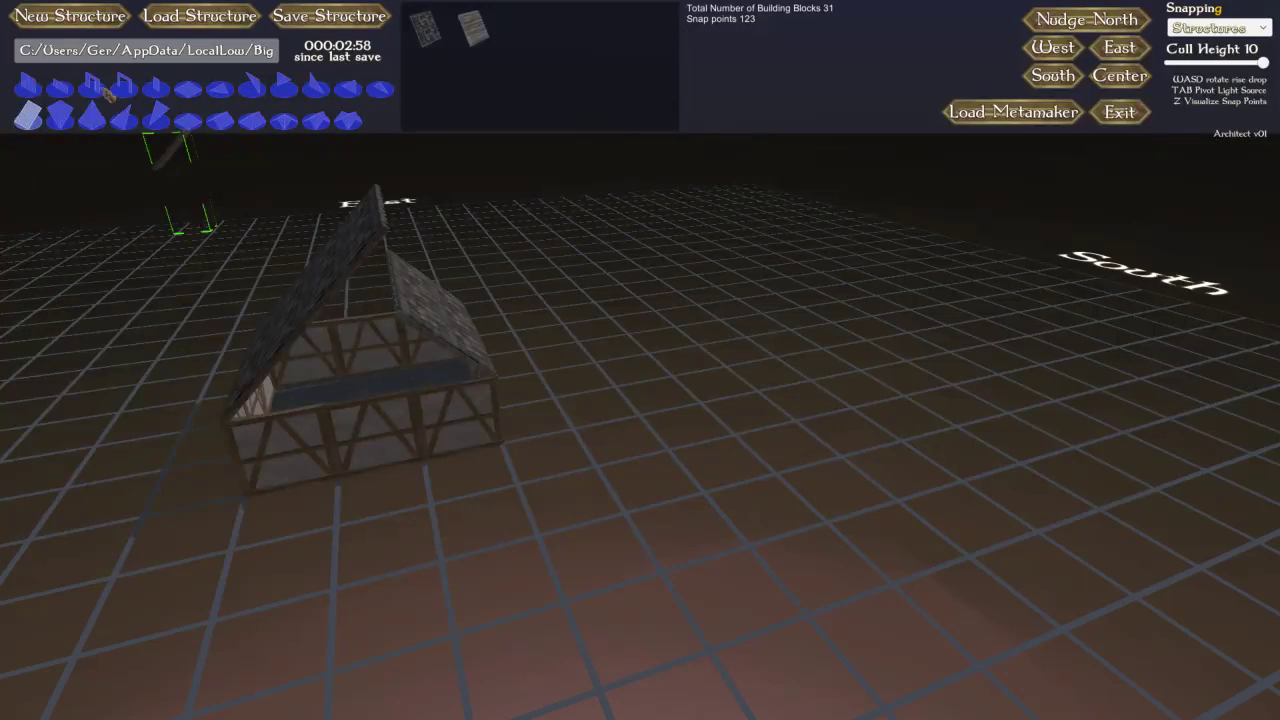
{"action": "left_click", "coordinate": [29, 87]}
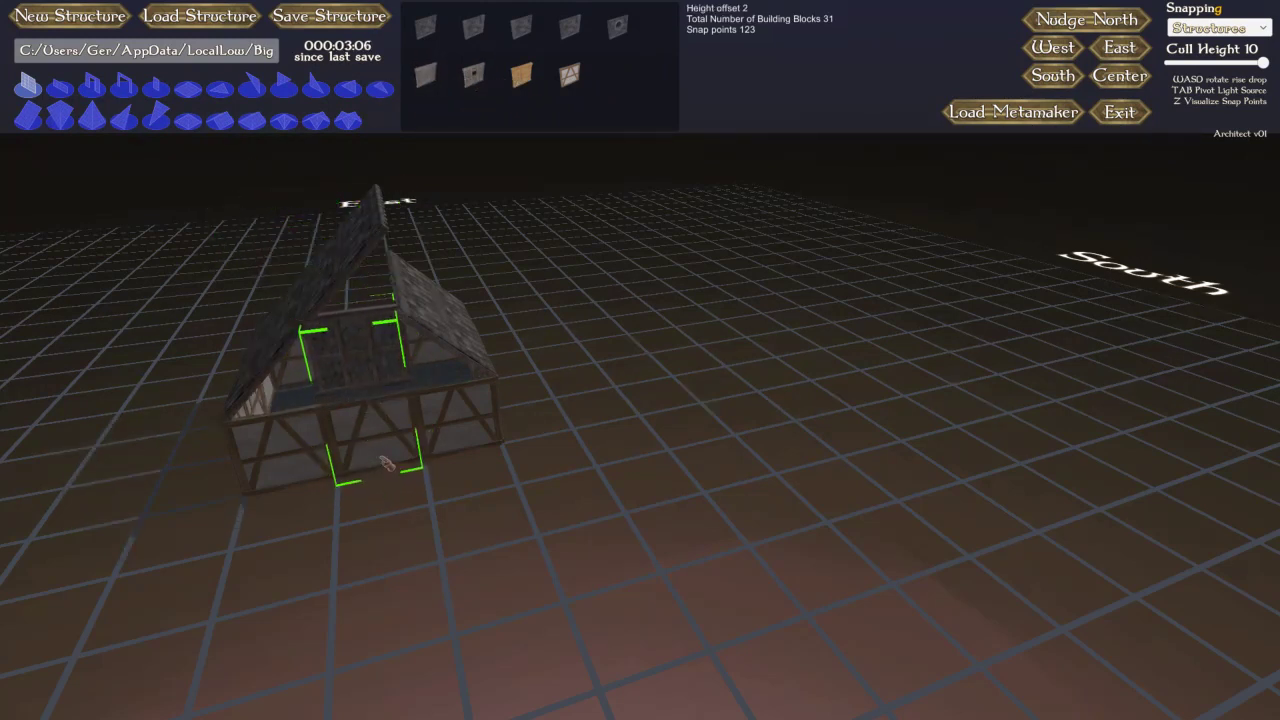
{"action": "key", "text": "q"}
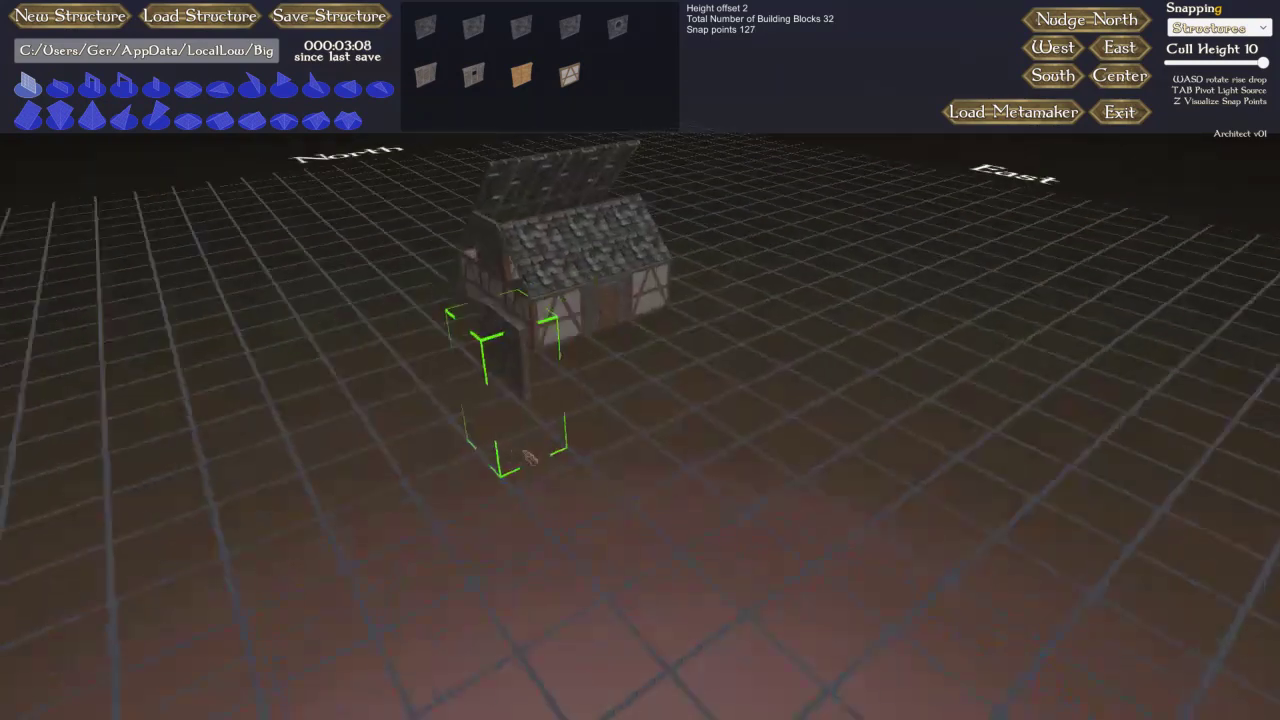
{"action": "key", "text": "a"}
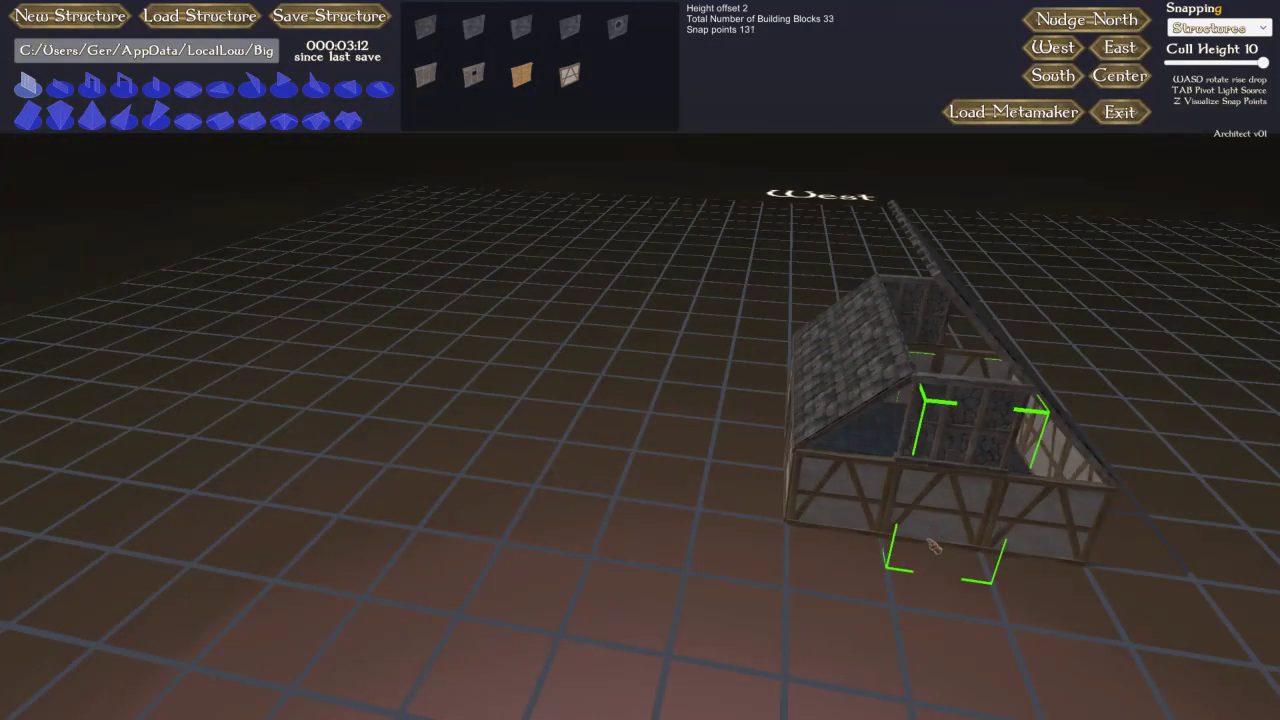
Step: Raise a stone wall with a window to height offset 4, turn it and place three along the top edge of the front roof slope
{"action": "key", "text": "d"}
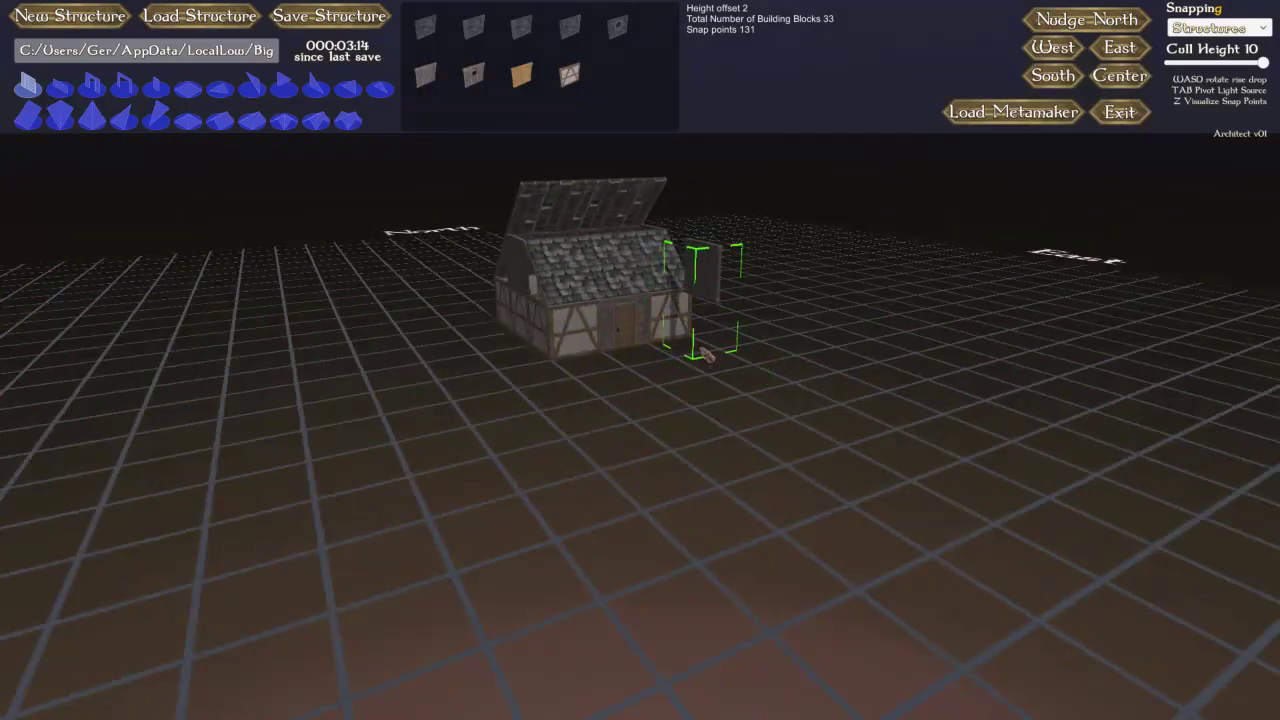
{"action": "key", "text": "d"}
{"action": "key", "text": "w"}
{"action": "key", "text": "a"}
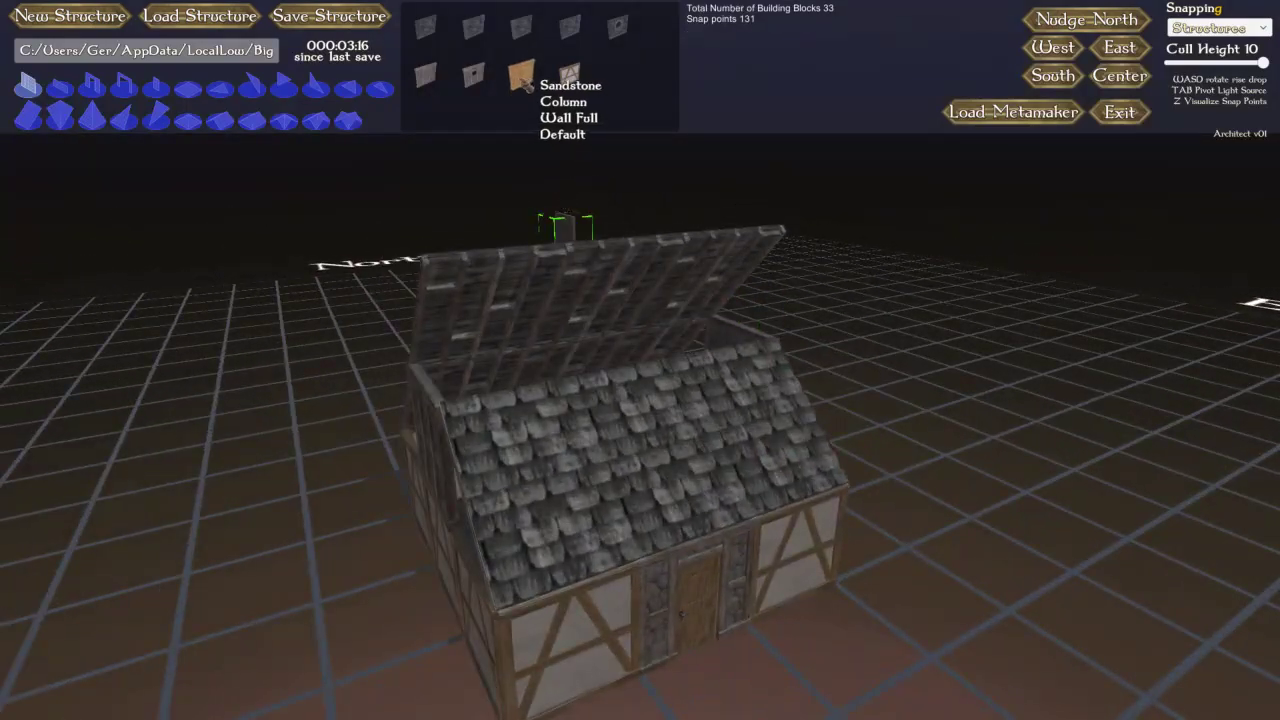
{"action": "left_click", "coordinate": [472, 81]}
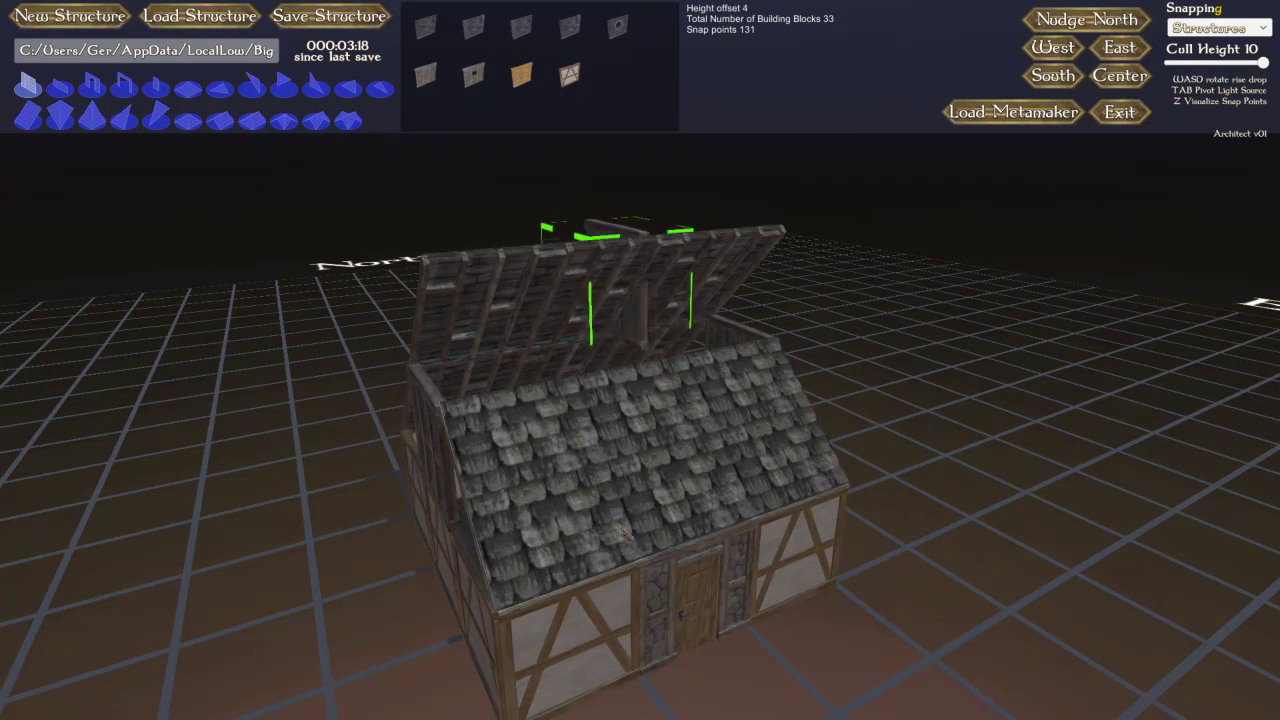
{"action": "key", "text": "d"}
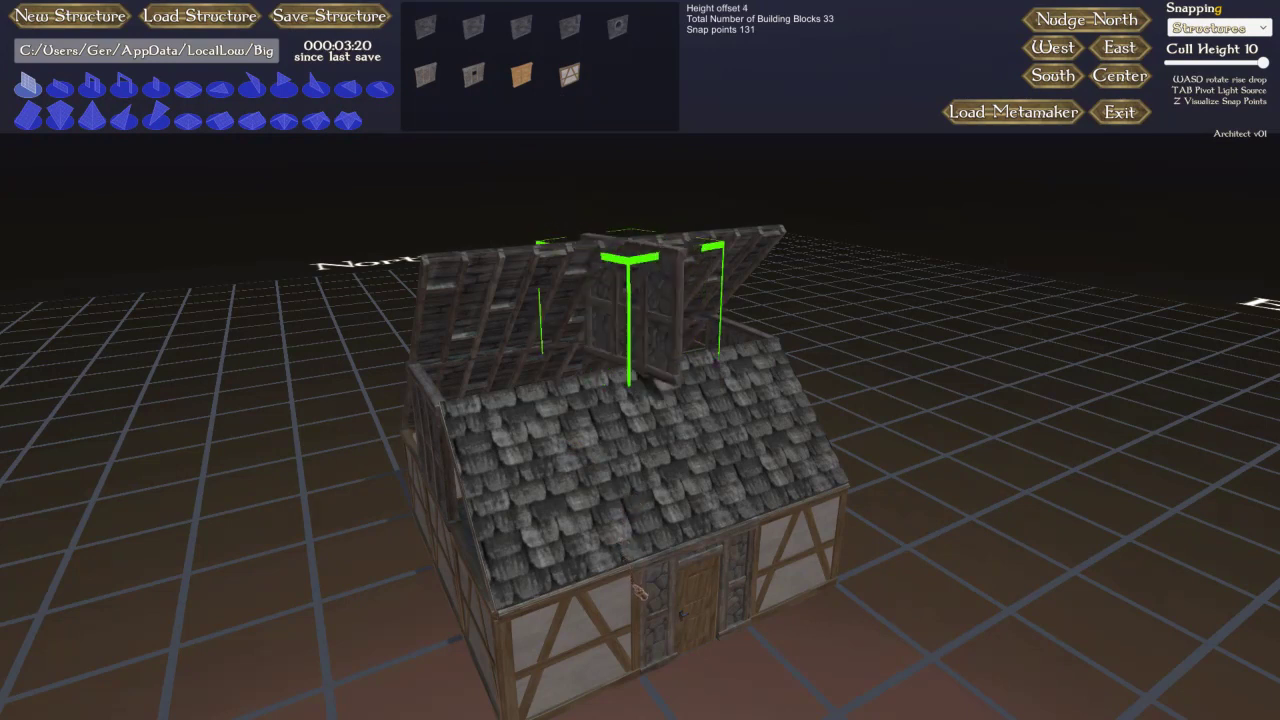
{"action": "left_click", "coordinate": [640, 592]}
{"action": "left_click", "coordinate": [553, 619]}
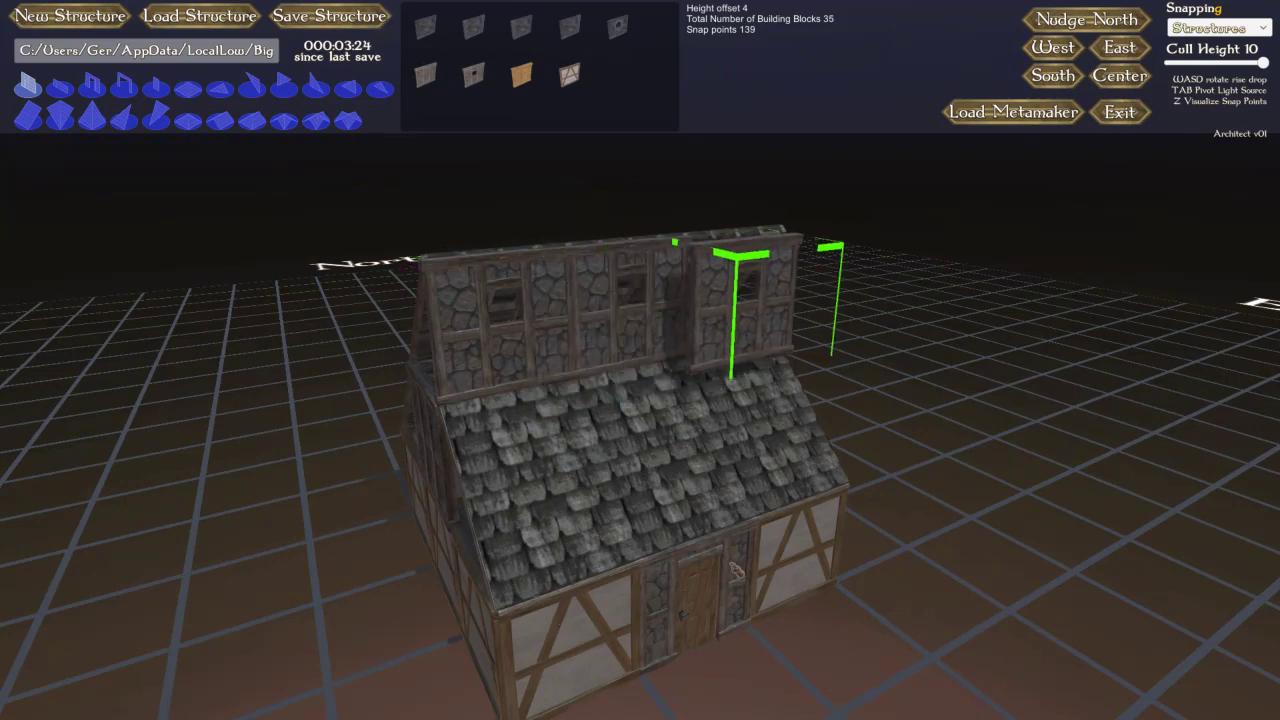
{"action": "middle_click_drag", "start_coordinate": [607, 592], "coordinate": [607, 600]}
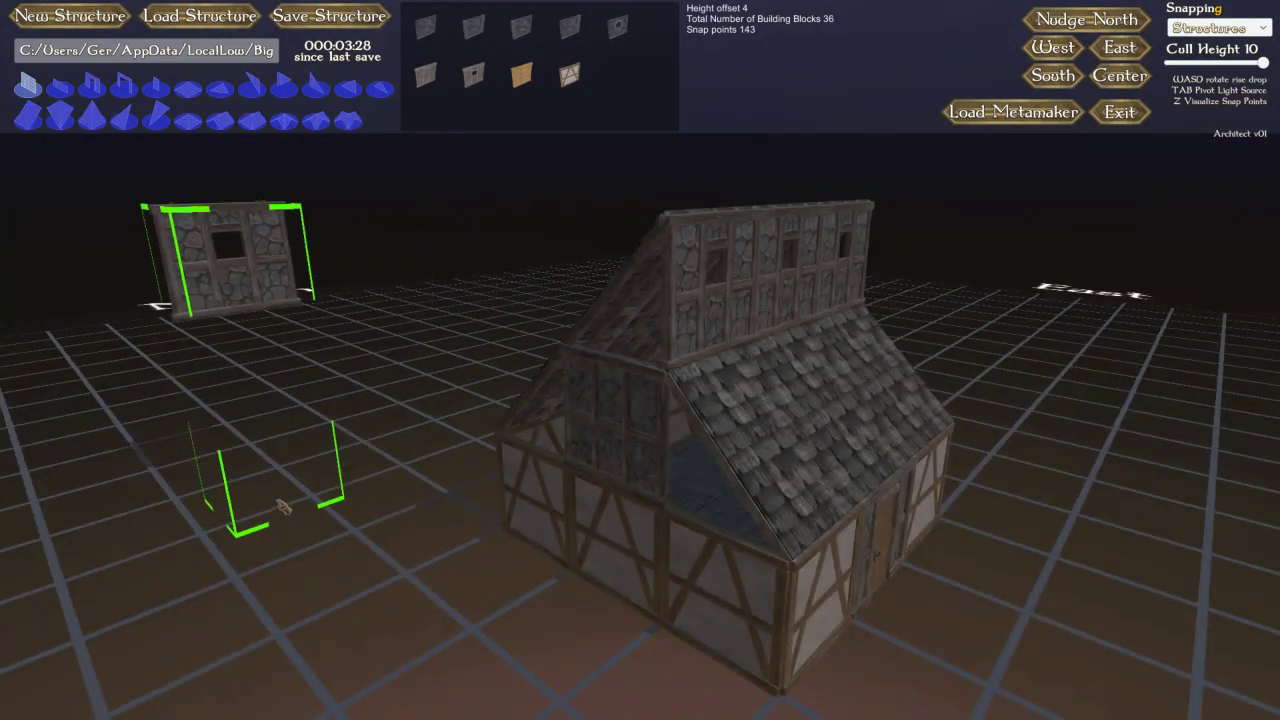
Step: Fill the rear half of the east gable with sloped wall pieces at height offsets 2 and 4
{"action": "mouse_move", "coordinate": [289, 506]}
{"action": "middle_mouse_down"}
{"action": "mouse_move", "coordinate": [300, 497]}
{"action": "mouse_move", "coordinate": [278, 500]}
{"action": "middle_mouse_up"}
{"action": "key", "text": "d"}
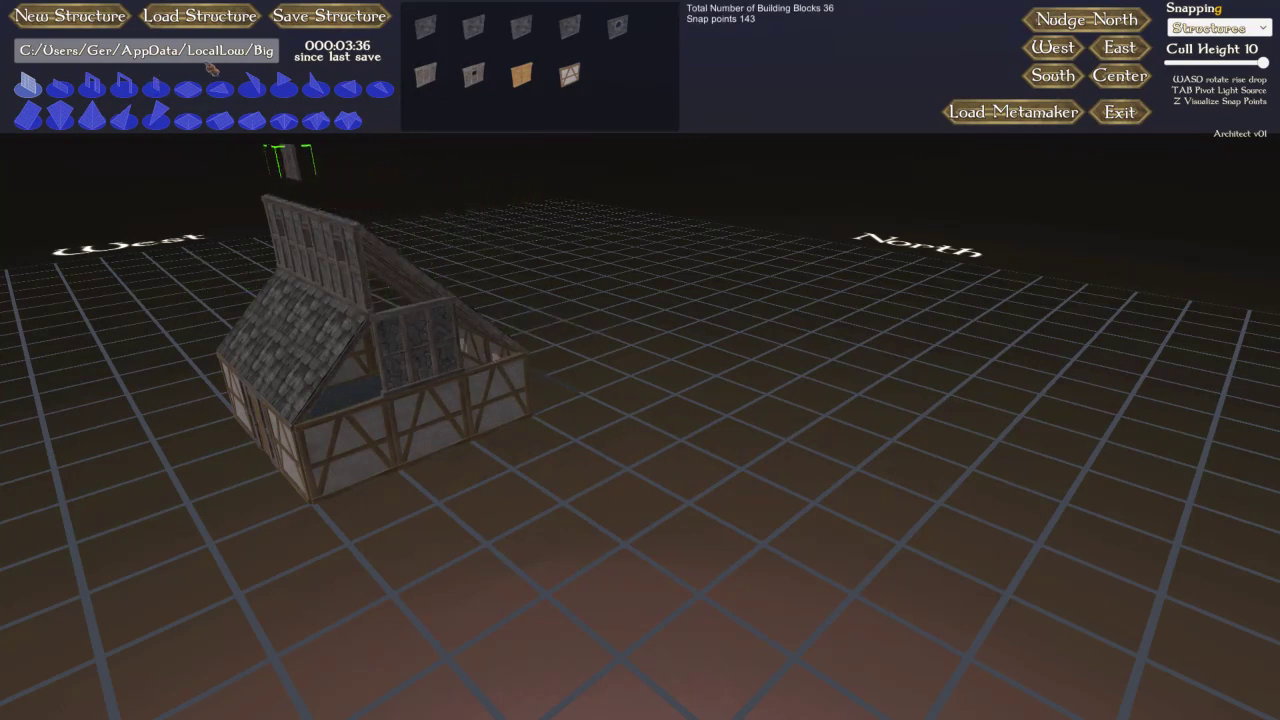
{"action": "left_click", "coordinate": [314, 92]}
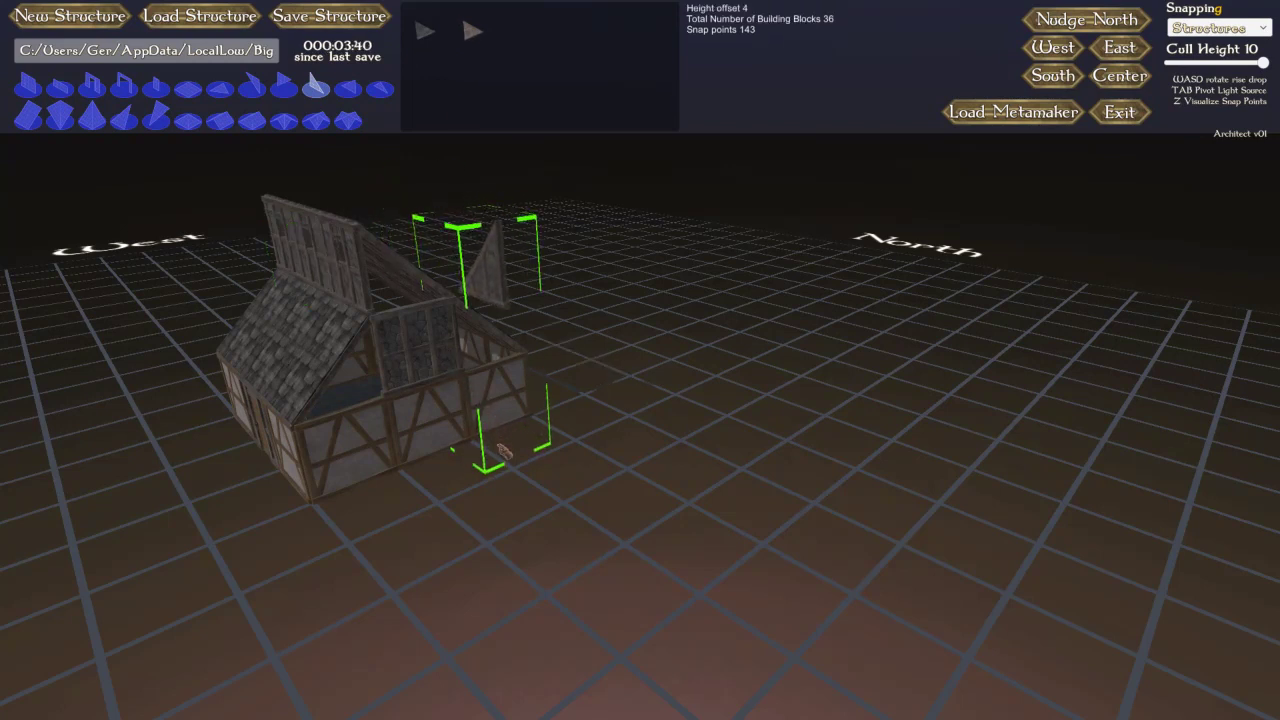
{"action": "key", "text": "s"}
{"action": "key", "text": "d"}
{"action": "key", "text": "d"}
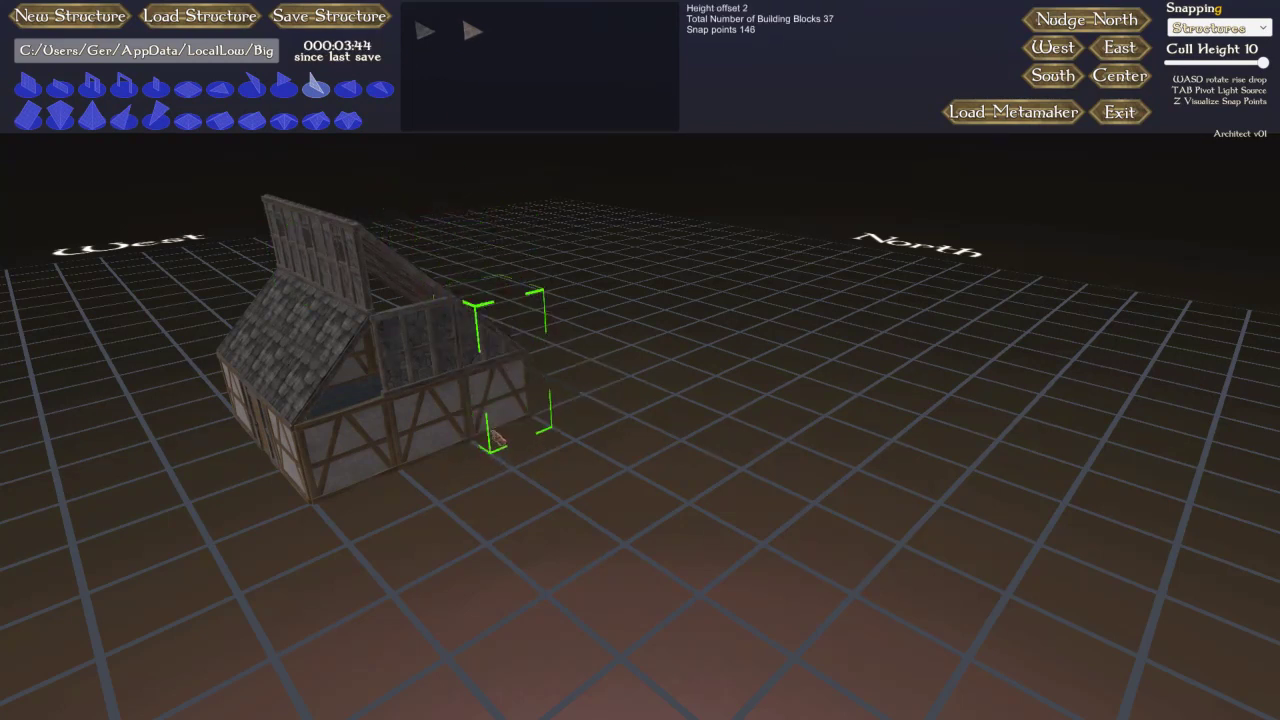
{"action": "key", "text": "w"}
{"action": "key", "text": "w"}
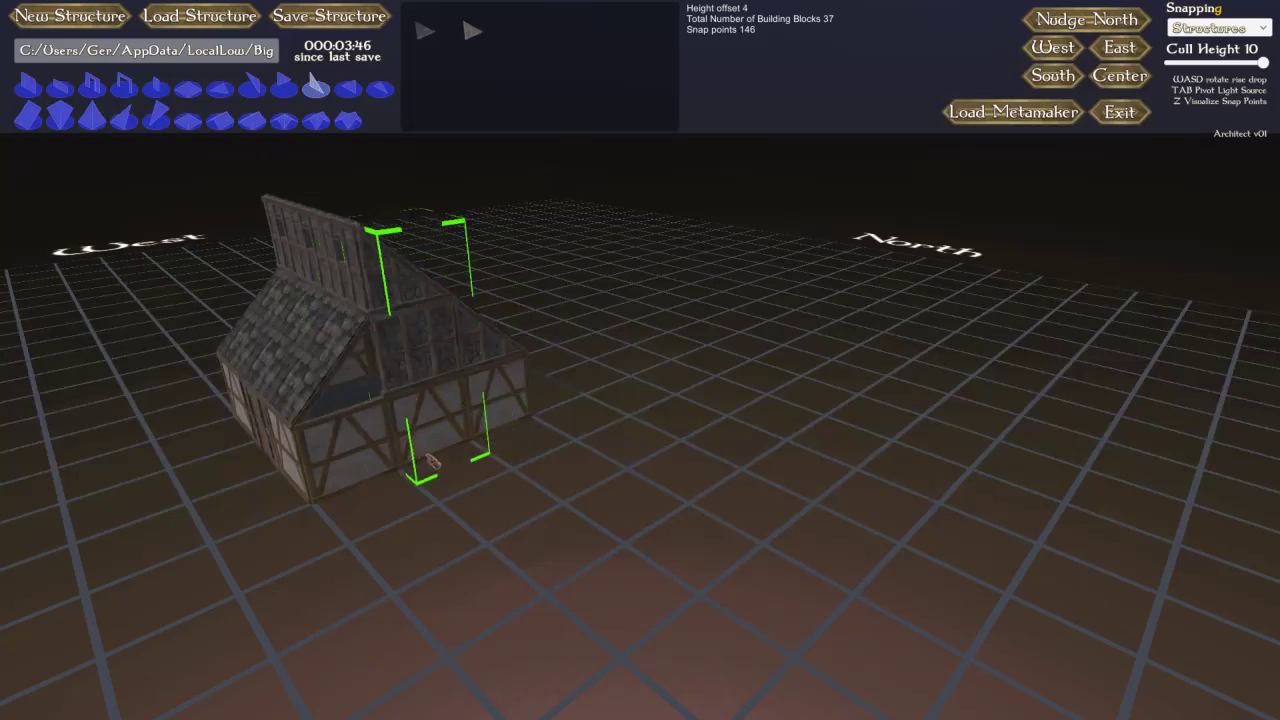
{"action": "left_click", "coordinate": [432, 461]}
Step: Lower the sloped wall piece to height offset 2, turn it around and fill the front corner of the east gable
{"action": "key", "text": "s"}
{"action": "key", "text": "s"}
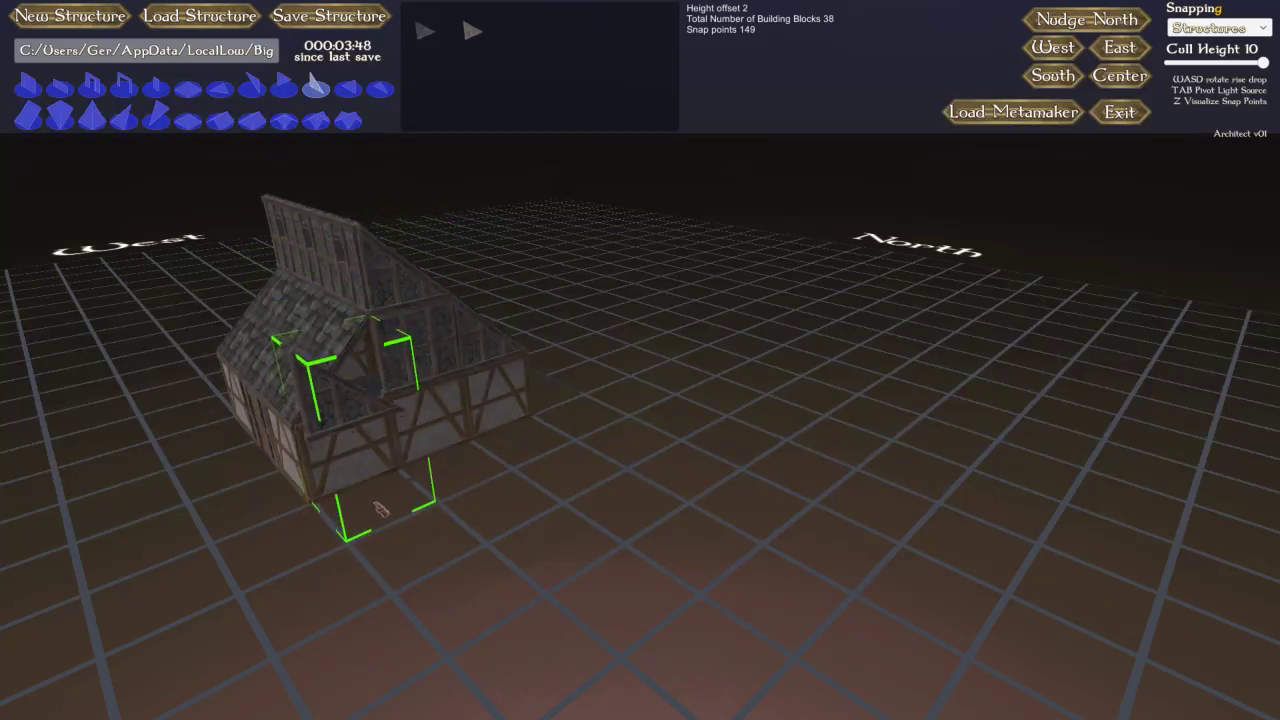
{"action": "key", "text": "d"}
{"action": "key", "text": "d"}
{"action": "key", "text": "d"}
{"action": "key", "text": "d"}
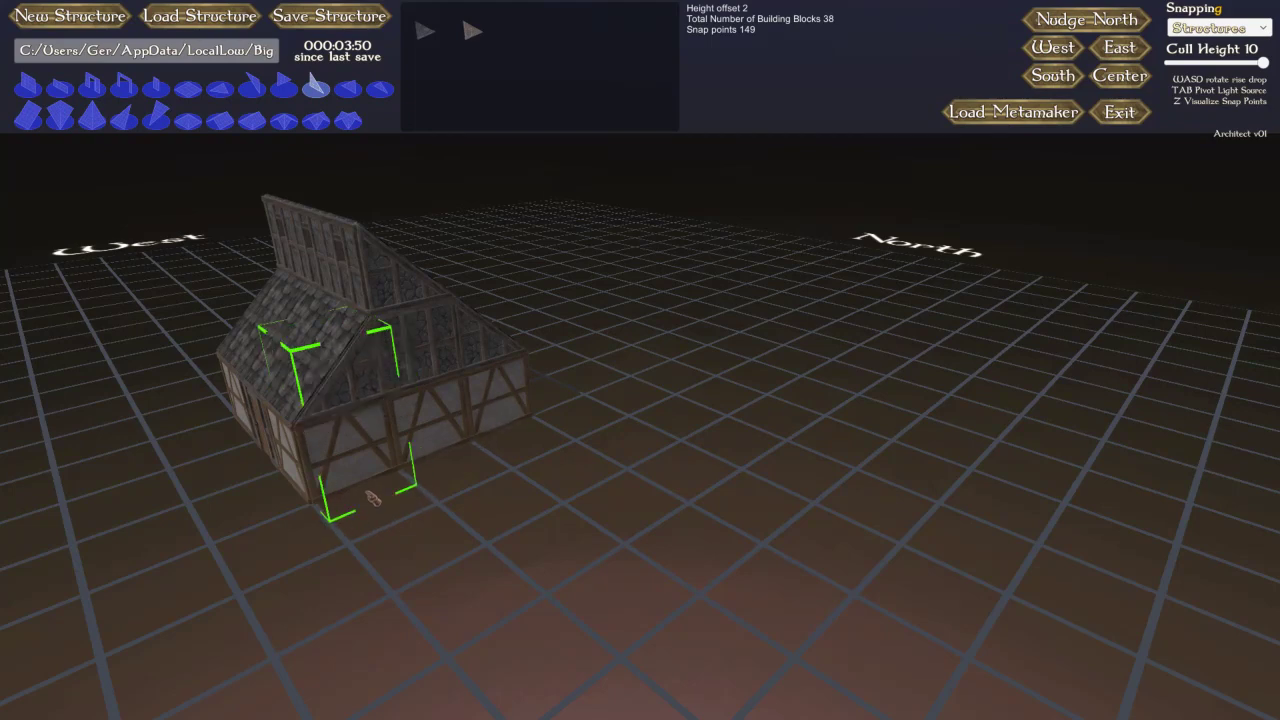
Step: Close the west gable with three matching sloped wall pieces, two at height offset 2 and one at height offset 4
{"action": "right_click_drag", "start_coordinate": [190, 446], "coordinate": [220, 437]}
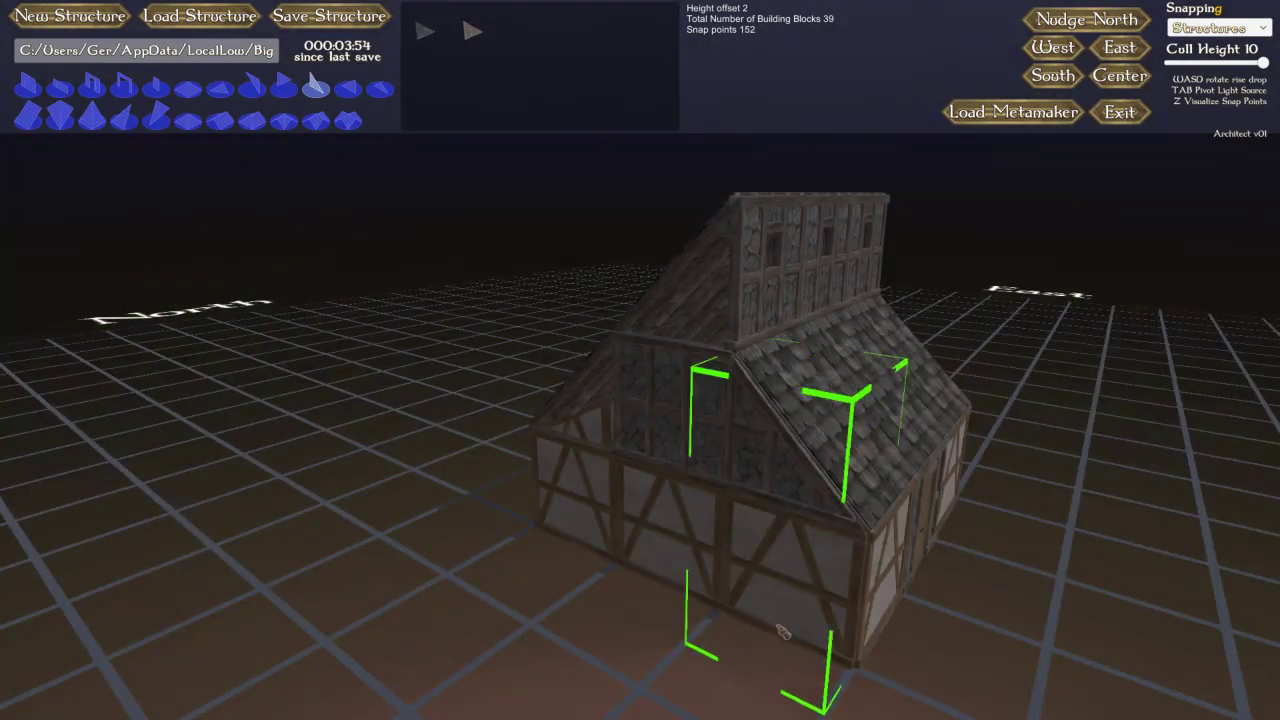
{"action": "key", "text": "w"}
{"action": "key", "text": "w"}
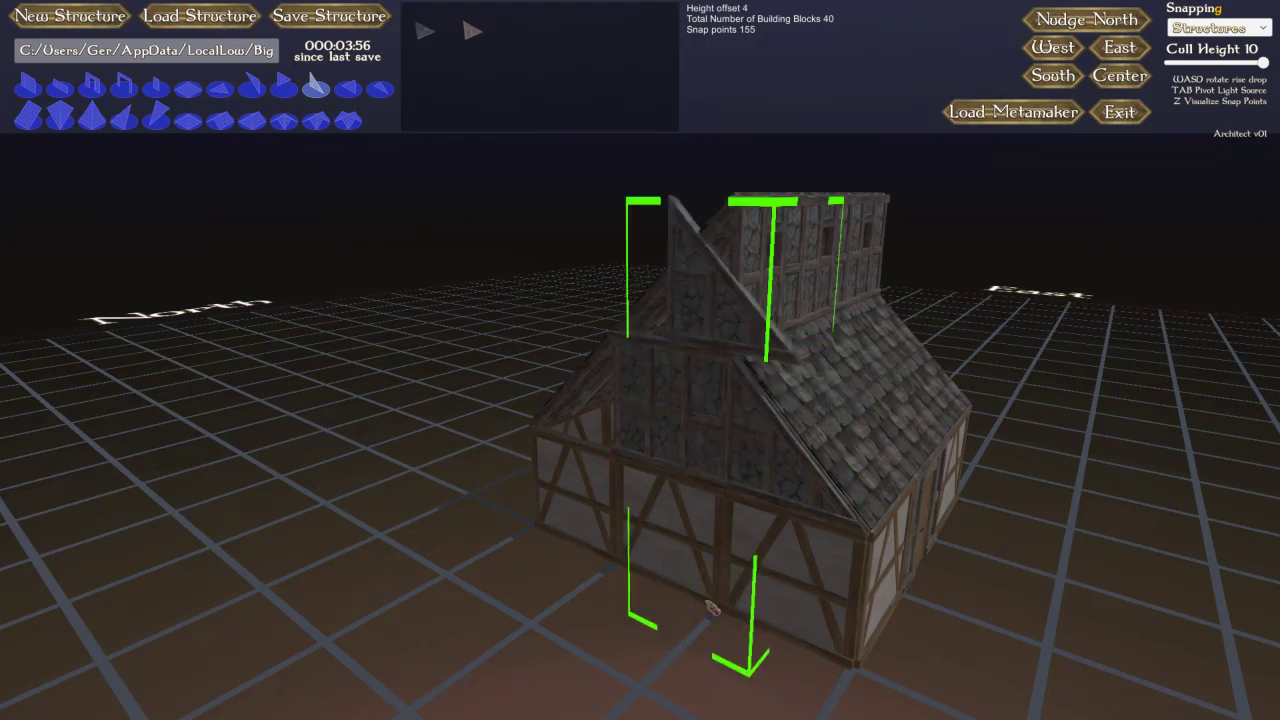
{"action": "key", "text": "d"}
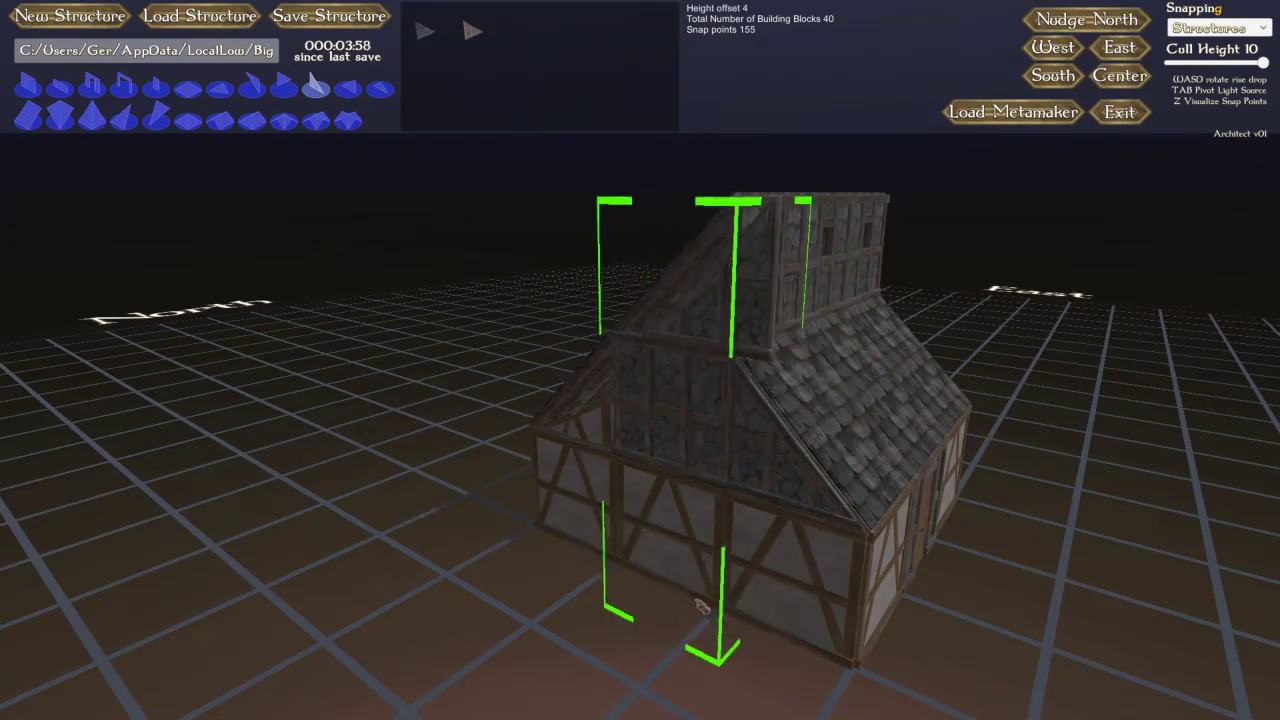
{"action": "left_click", "coordinate": [685, 598]}
{"action": "key", "text": "s"}
{"action": "key", "text": "s"}
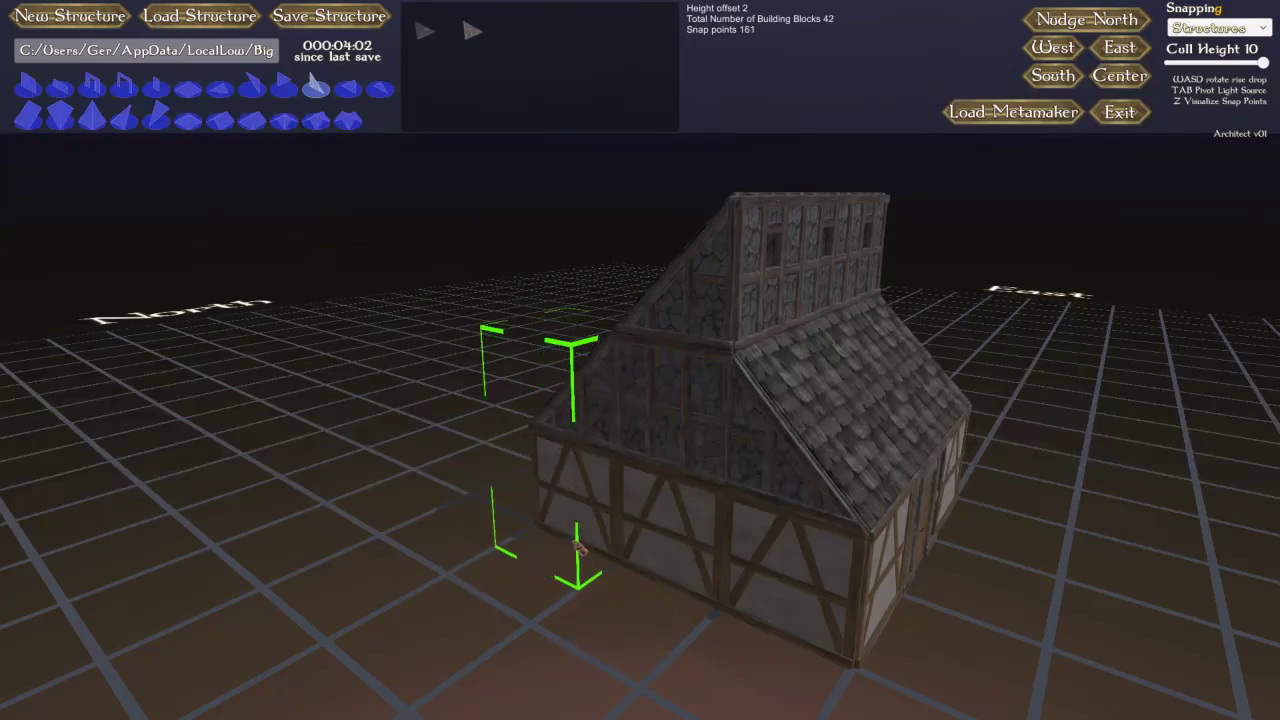
Step: Lay a row of three Mixed Scrap square floors at height offset 4, projecting over the front roof slope
{"action": "key", "text": "Right"}
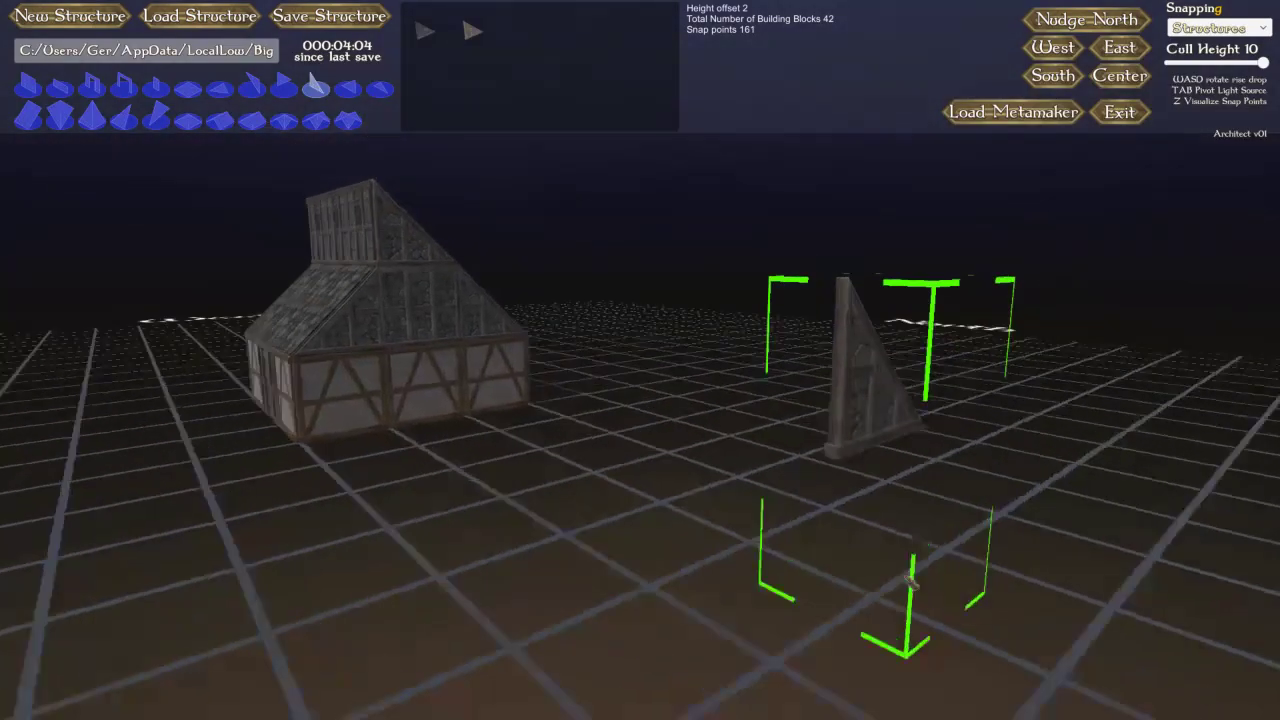
{"action": "mouse_move", "coordinate": [910, 583]}
{"action": "right_mouse_down"}
{"action": "mouse_move", "coordinate": [930, 593]}
{"action": "mouse_move", "coordinate": [920, 586]}
{"action": "right_mouse_up"}
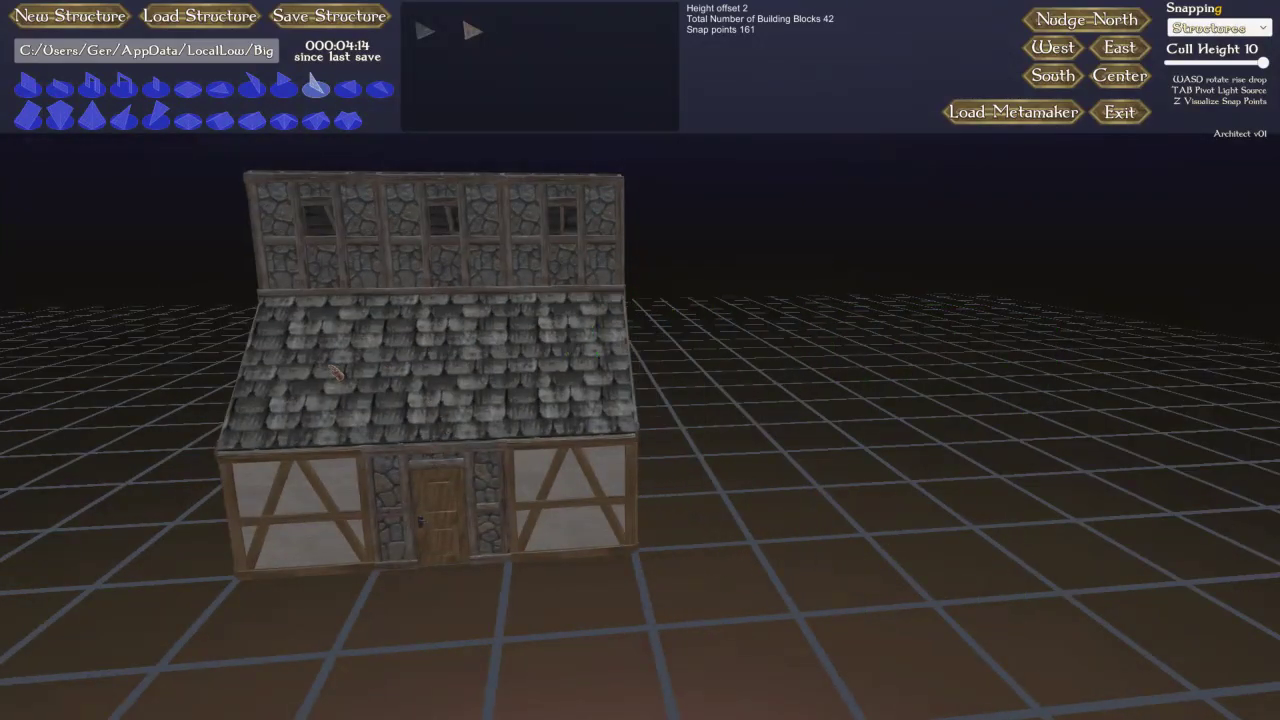
{"action": "key", "text": "Right"}
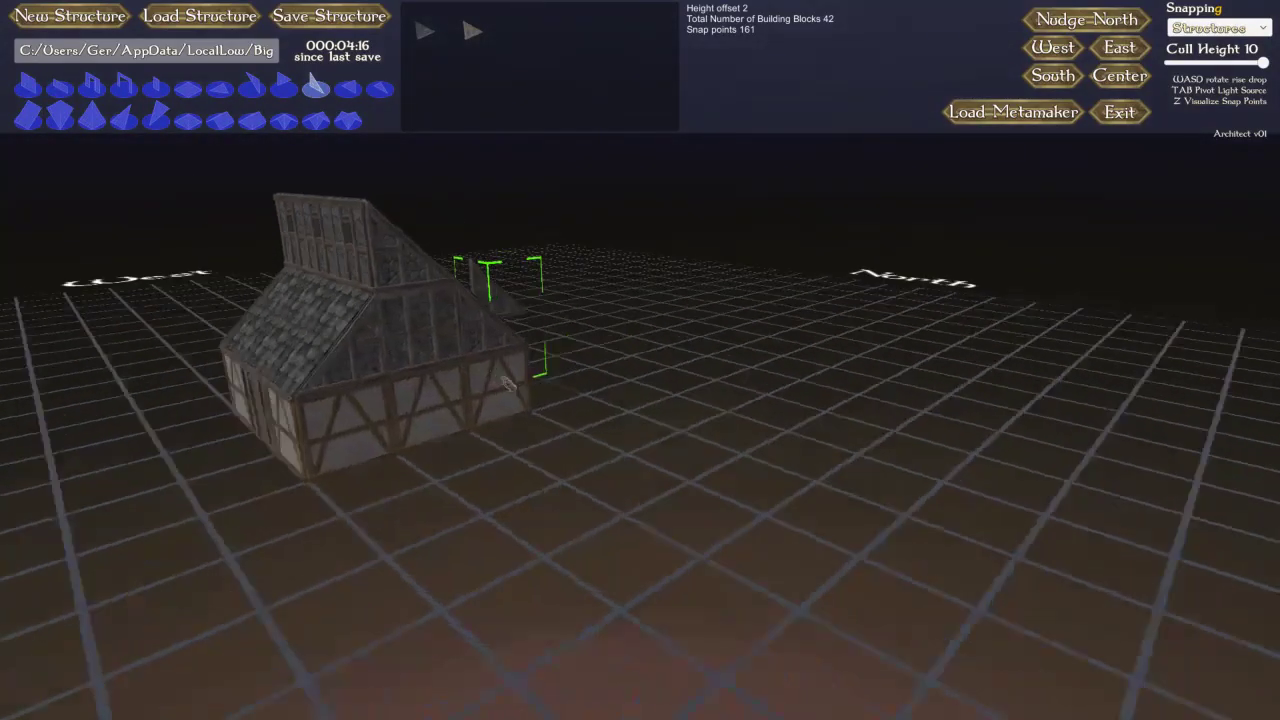
{"action": "right_click_drag", "start_coordinate": [510, 385], "coordinate": [511, 385]}
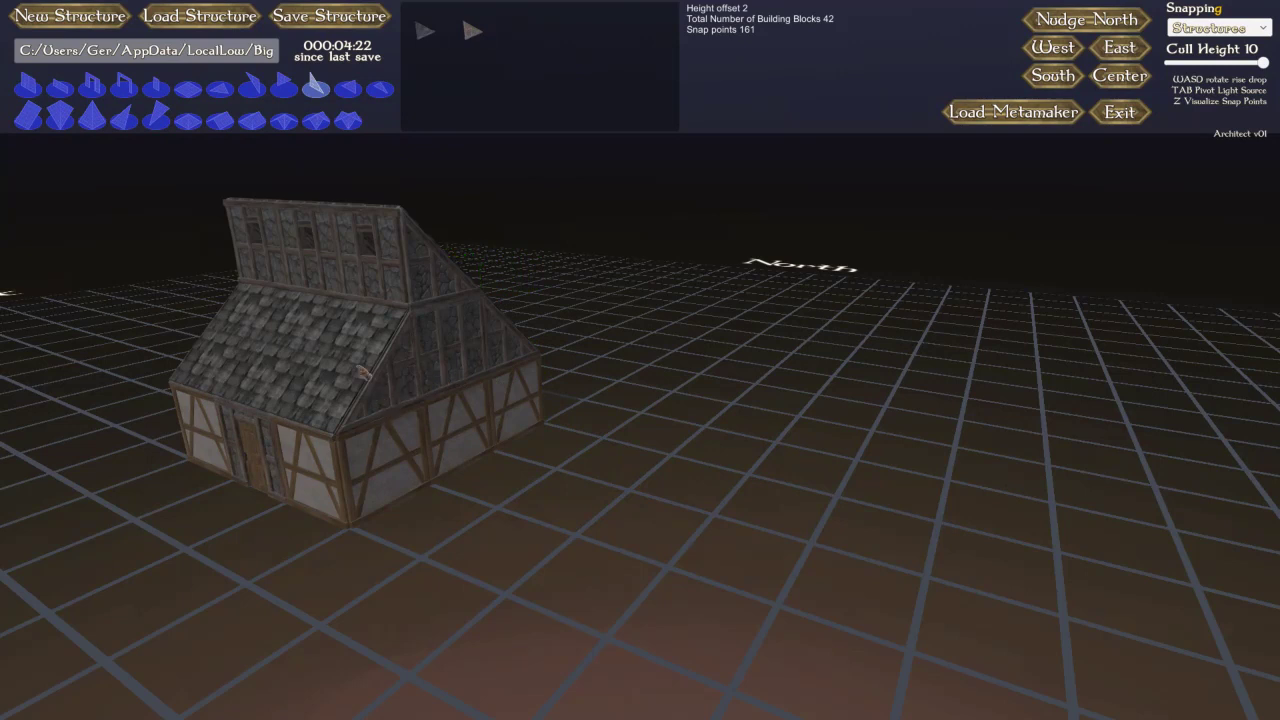
{"action": "left_click", "coordinate": [189, 90]}
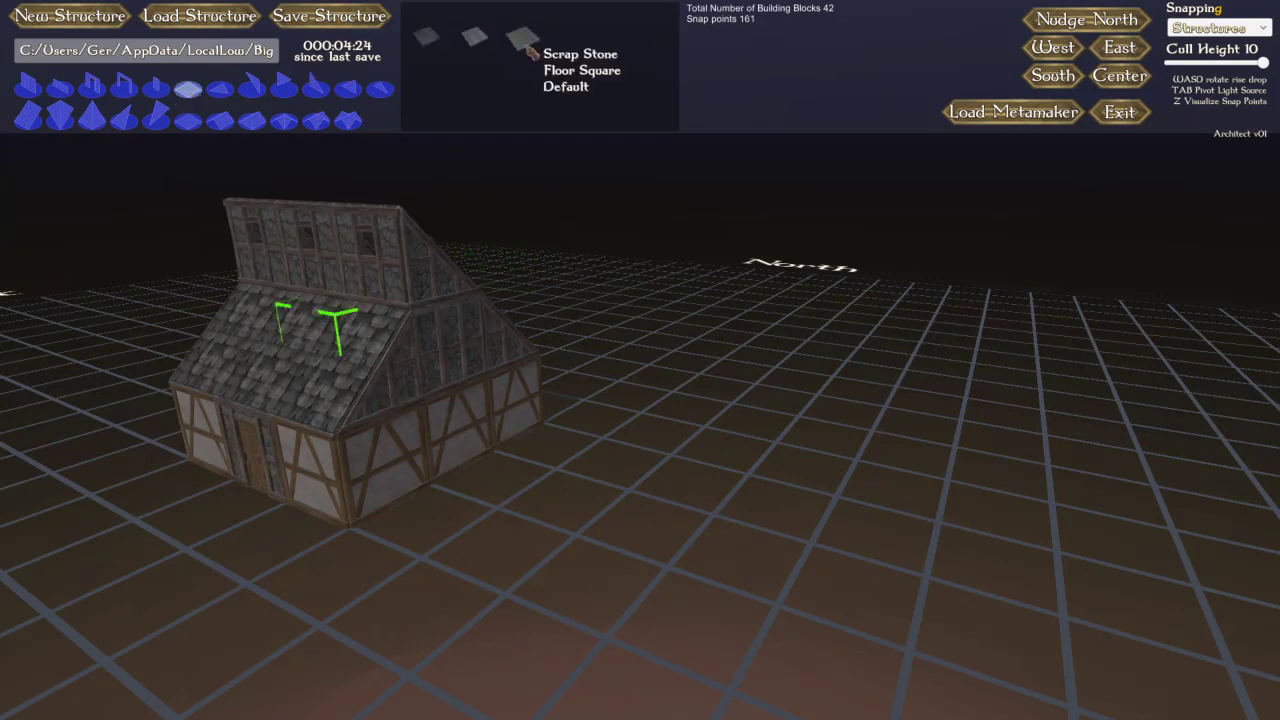
{"action": "left_click", "coordinate": [476, 42]}
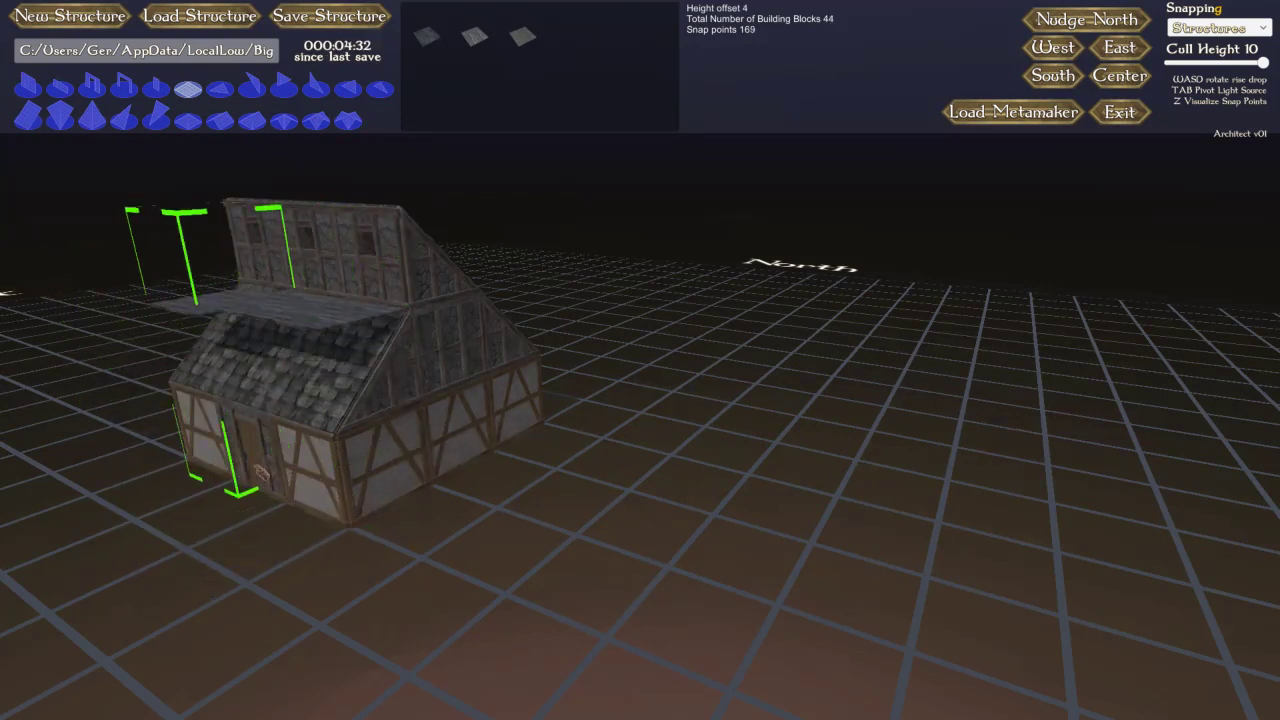
{"action": "middle_click_drag", "start_coordinate": [262, 457], "coordinate": [204, 486]}
{"action": "middle_click_drag", "start_coordinate": [631, 643], "coordinate": [608, 640]}
{"action": "middle_click_drag", "start_coordinate": [360, 550], "coordinate": [338, 535]}
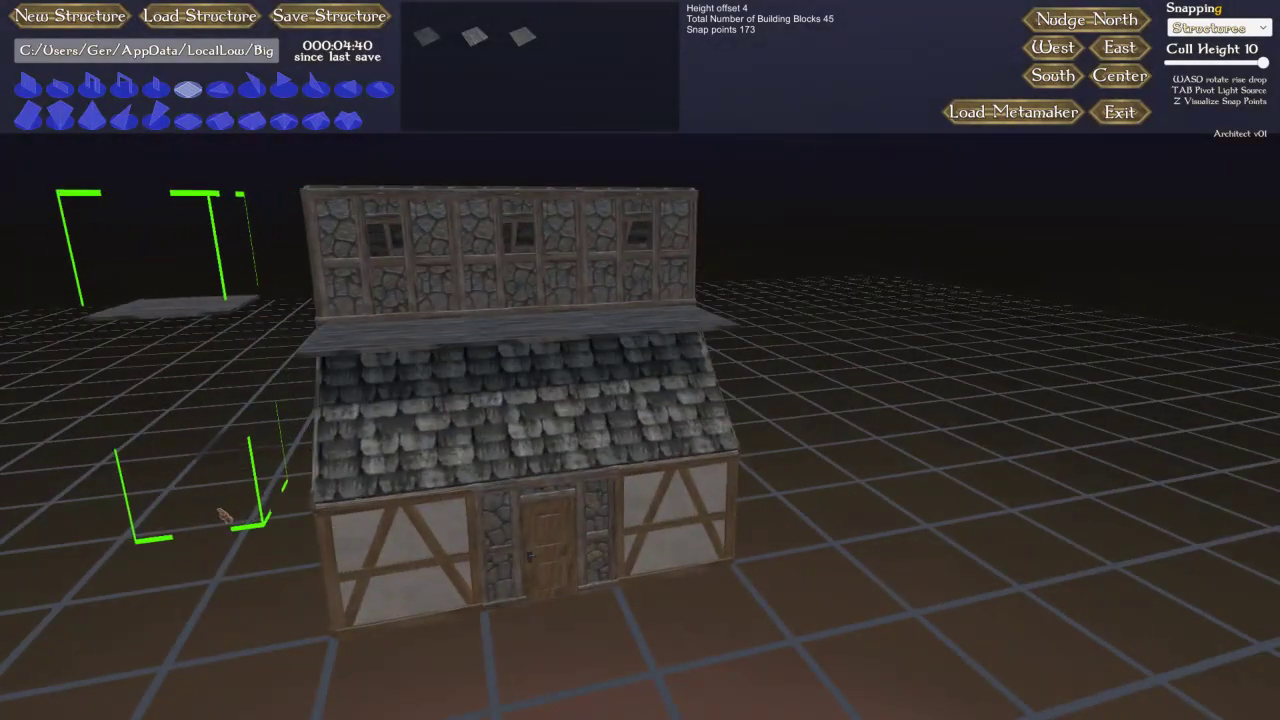
Step: Place a Mixed Scrap double frame at height offset 2 under each outer end of the projecting floor, above the front wall
{"action": "middle_click_drag", "start_coordinate": [221, 517], "coordinate": [229, 514]}
{"action": "key", "text": "d"}
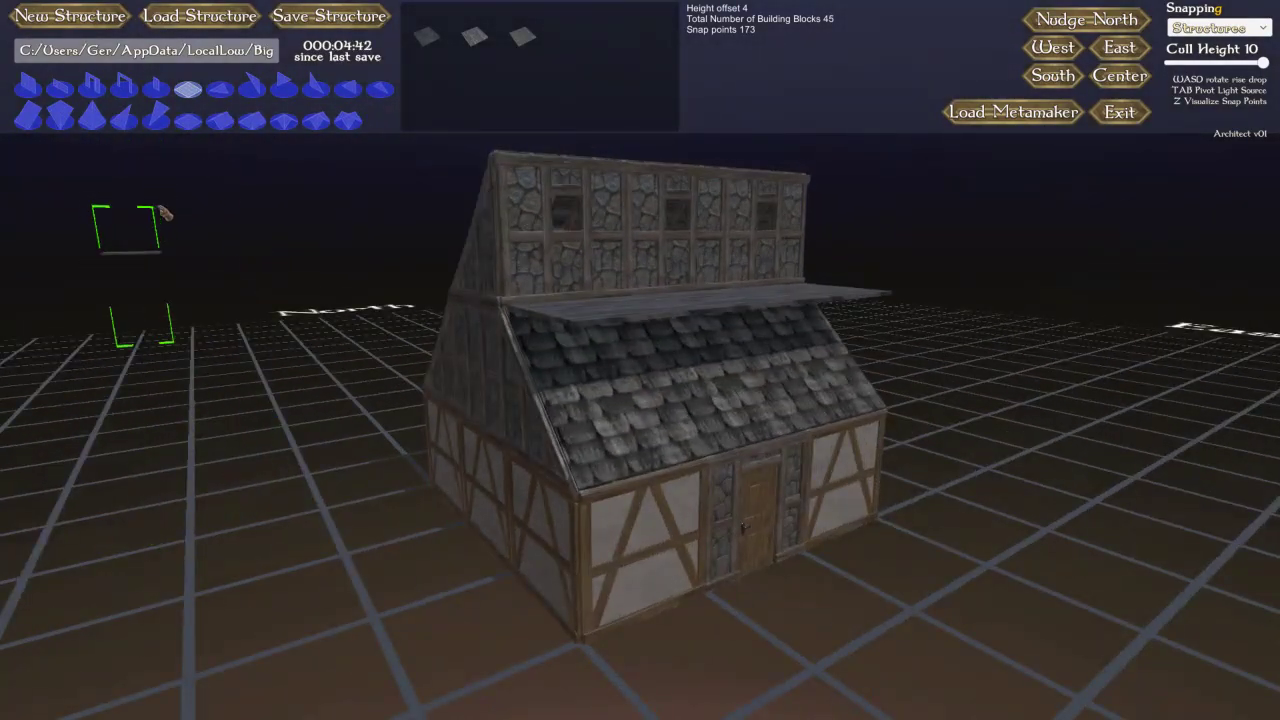
{"action": "left_click", "coordinate": [128, 88]}
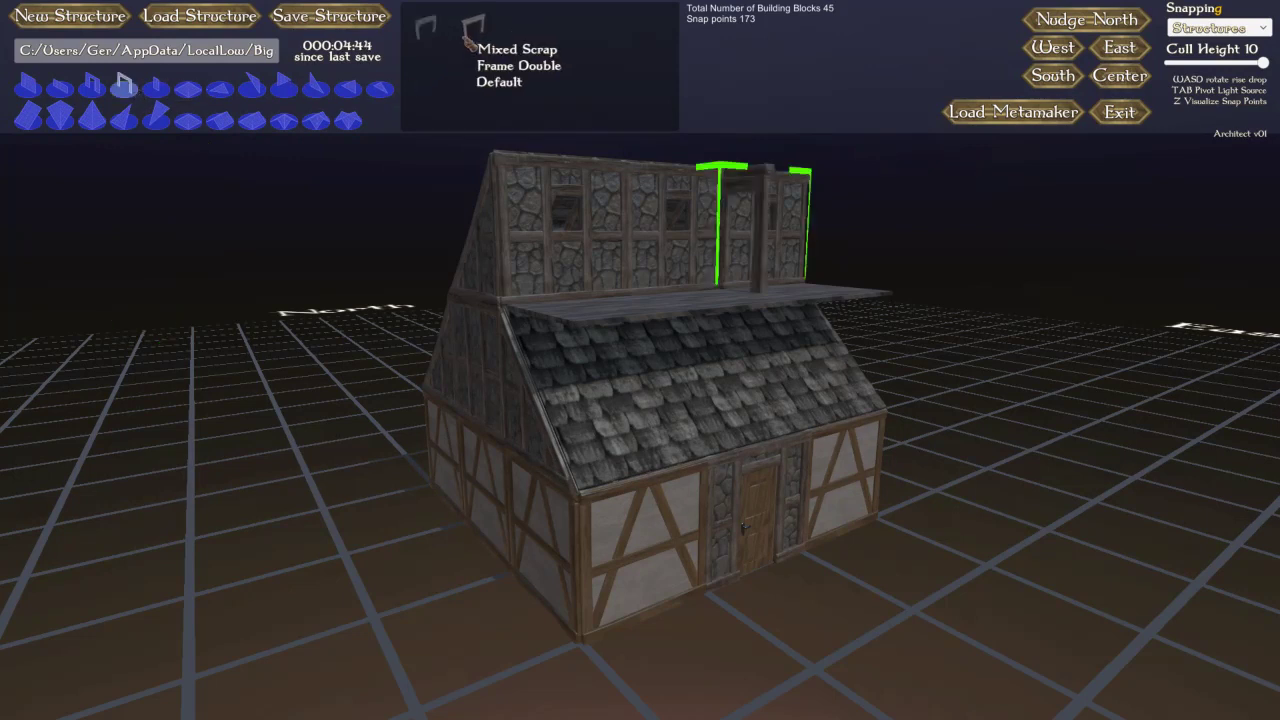
{"action": "key", "text": "w"}
{"action": "key", "text": "w"}
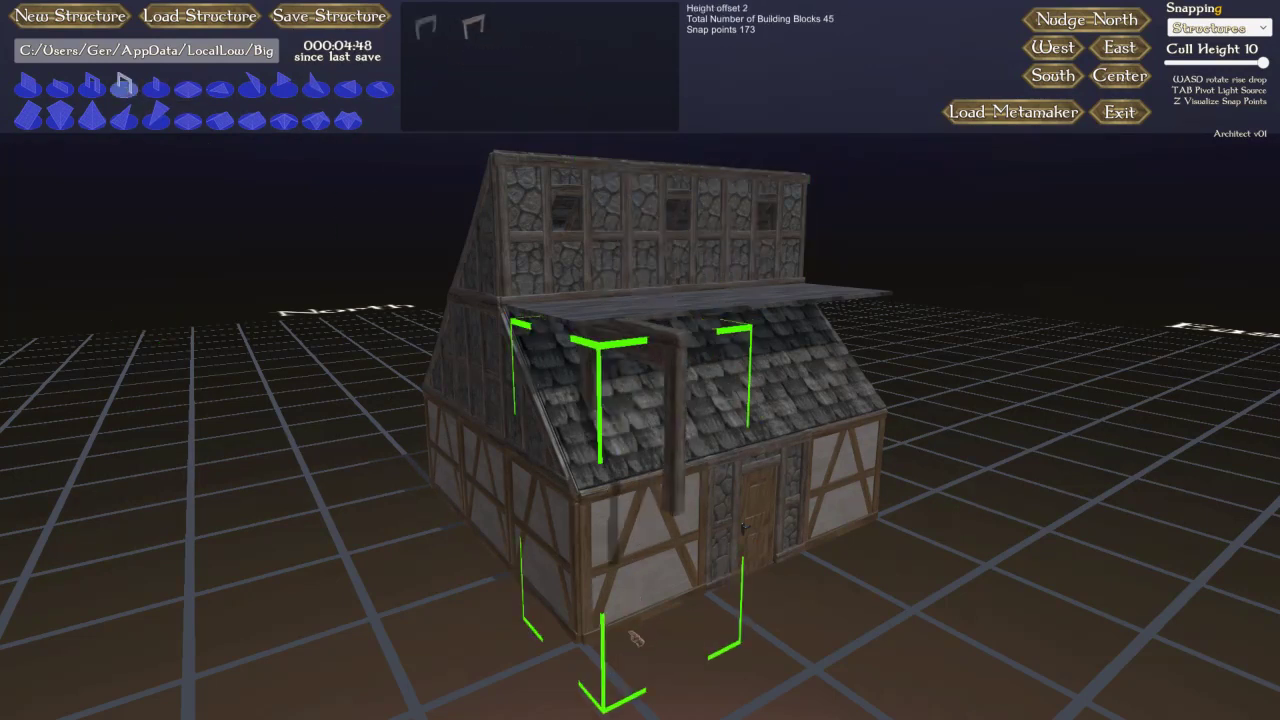
{"action": "left_click", "coordinate": [645, 634]}
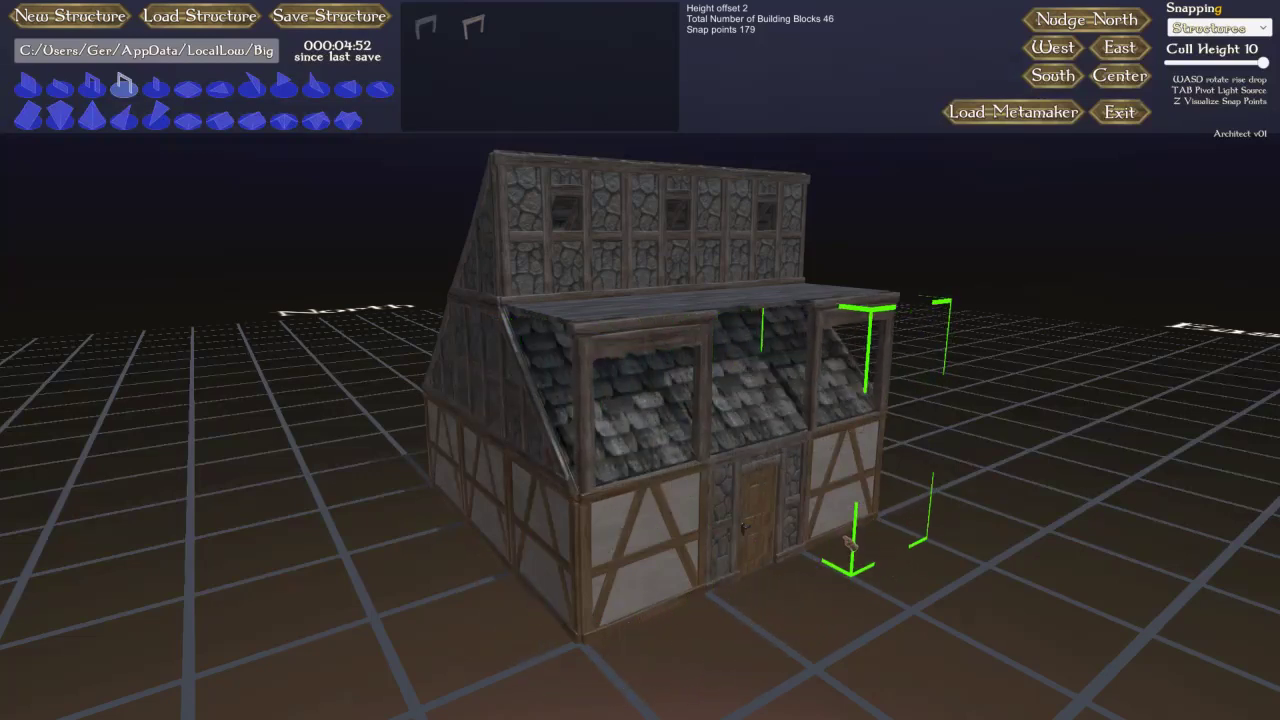
{"action": "right_click_drag", "start_coordinate": [914, 548], "coordinate": [917, 550]}
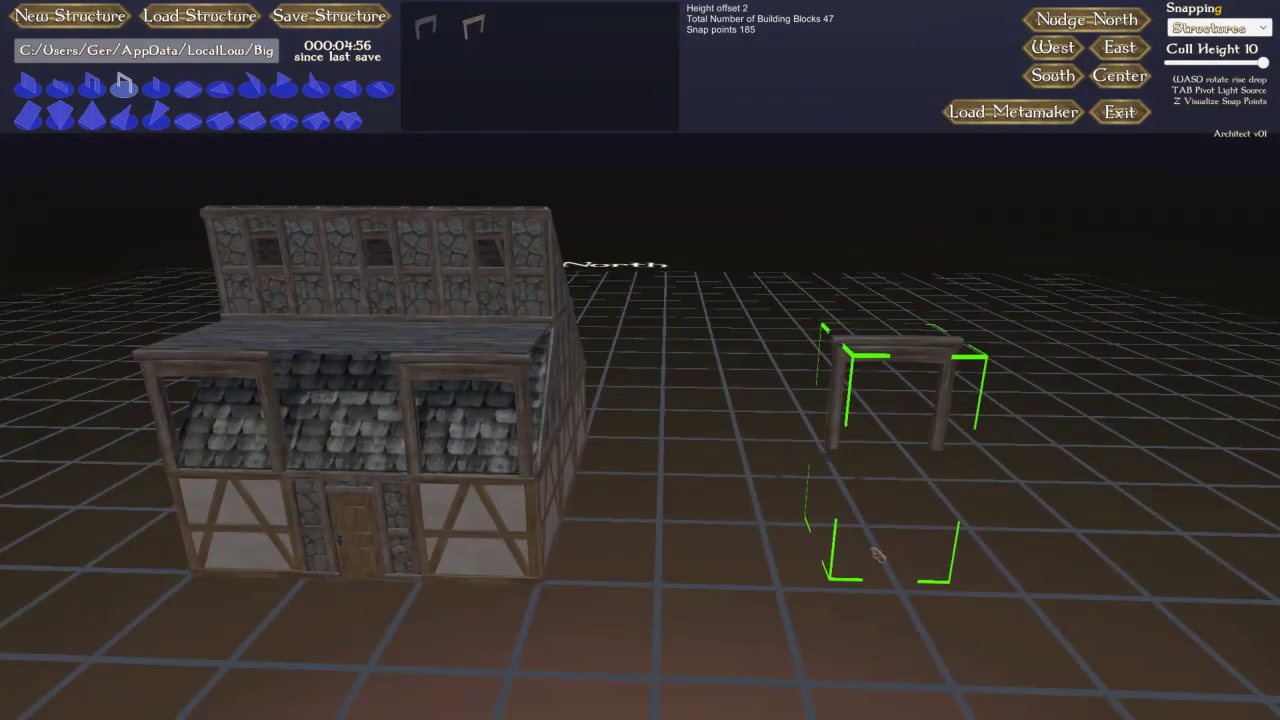
Step: Lay a second row of three Mixed Scrap square floors at height offset 4 in front of the first projecting row
{"action": "mouse_move", "coordinate": [697, 587]}
{"action": "right_mouse_down"}
{"action": "mouse_move", "coordinate": [677, 575]}
{"action": "mouse_move", "coordinate": [686, 580]}
{"action": "right_mouse_up"}
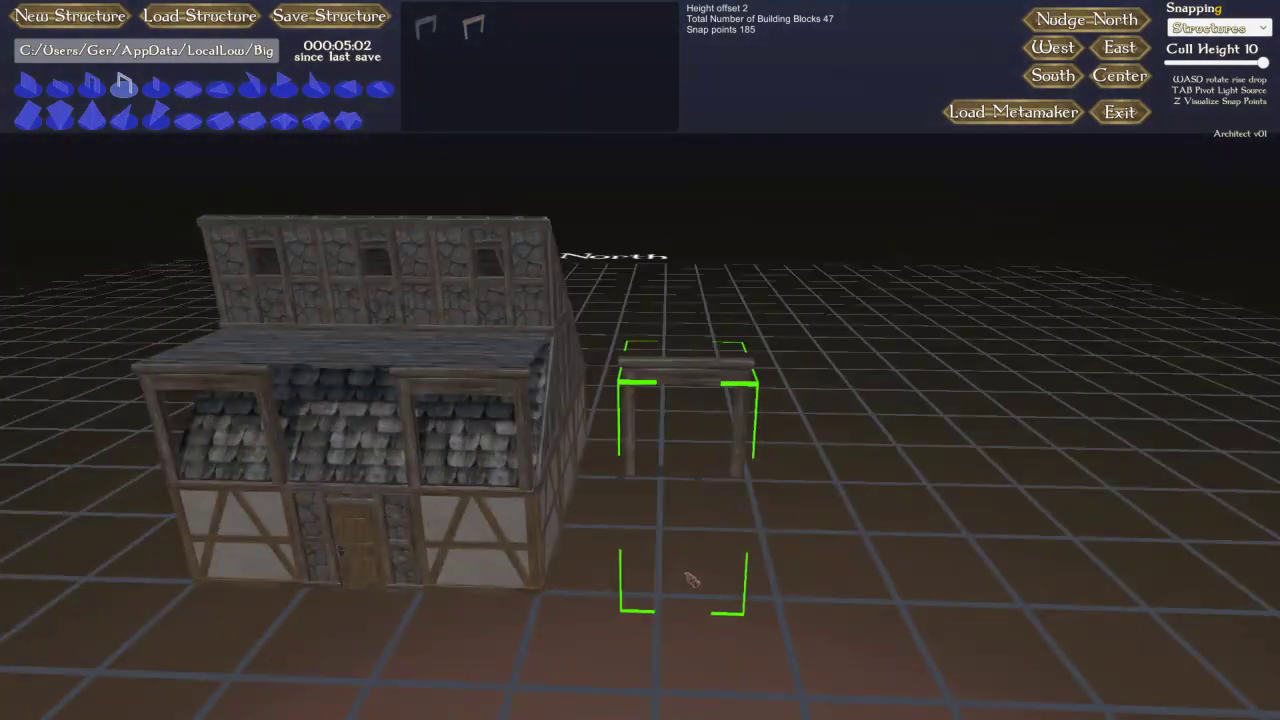
{"action": "scroll", "coordinate": [713, 548], "scroll_direction": "down", "scroll_amount": 2}
{"action": "right_click_drag", "start_coordinate": [697, 509], "coordinate": [697, 494]}
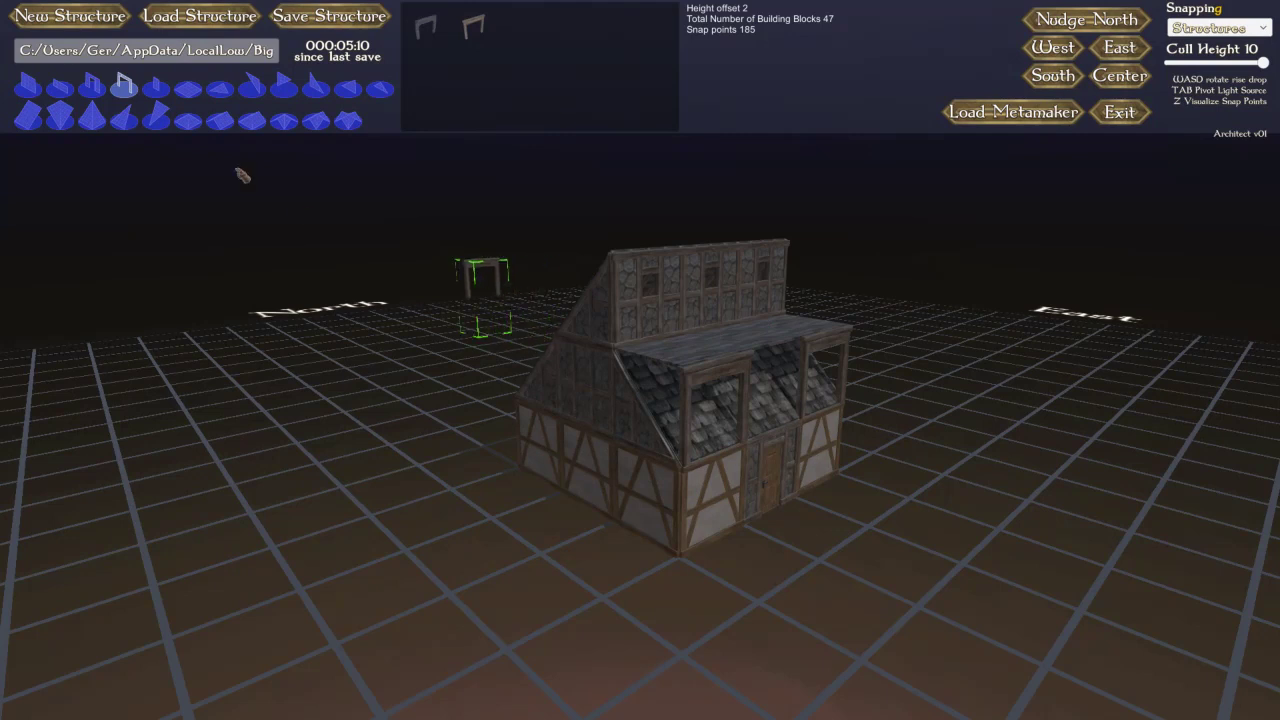
{"action": "left_click", "coordinate": [187, 89]}
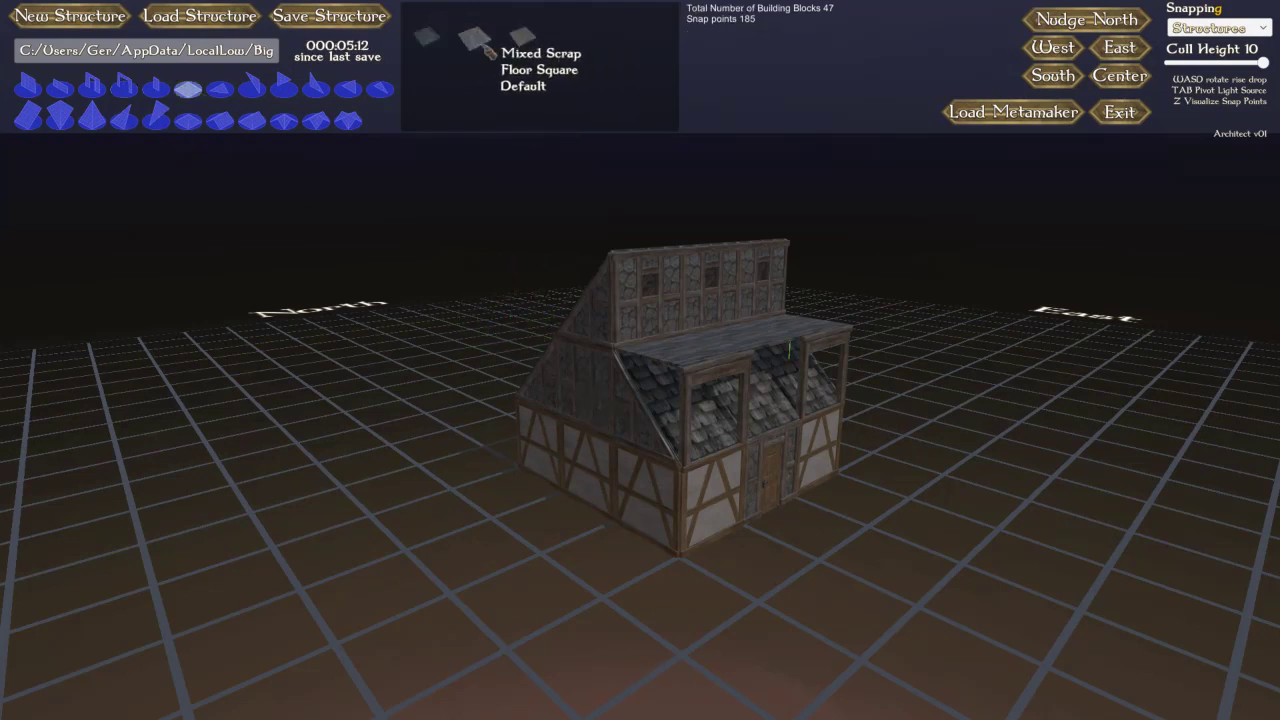
{"action": "left_click", "coordinate": [483, 45]}
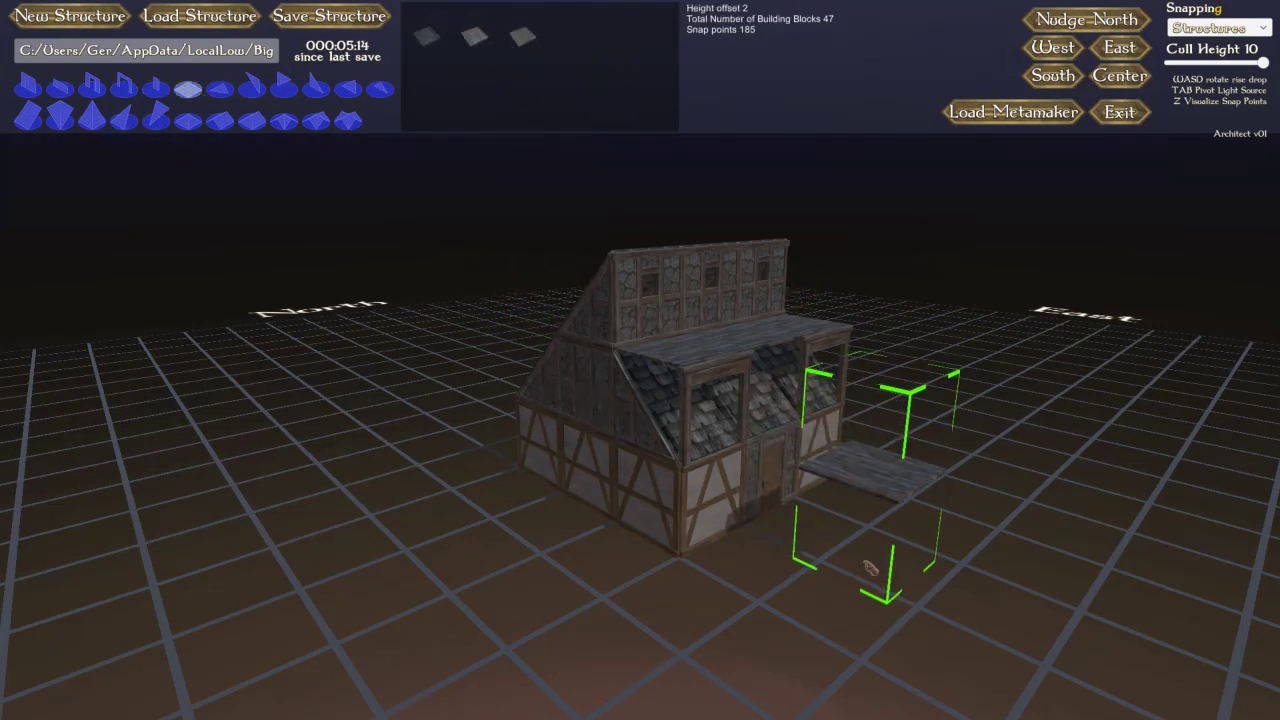
{"action": "key", "text": "w"}
{"action": "key", "text": "w"}
{"action": "left_click", "coordinate": [771, 558]}
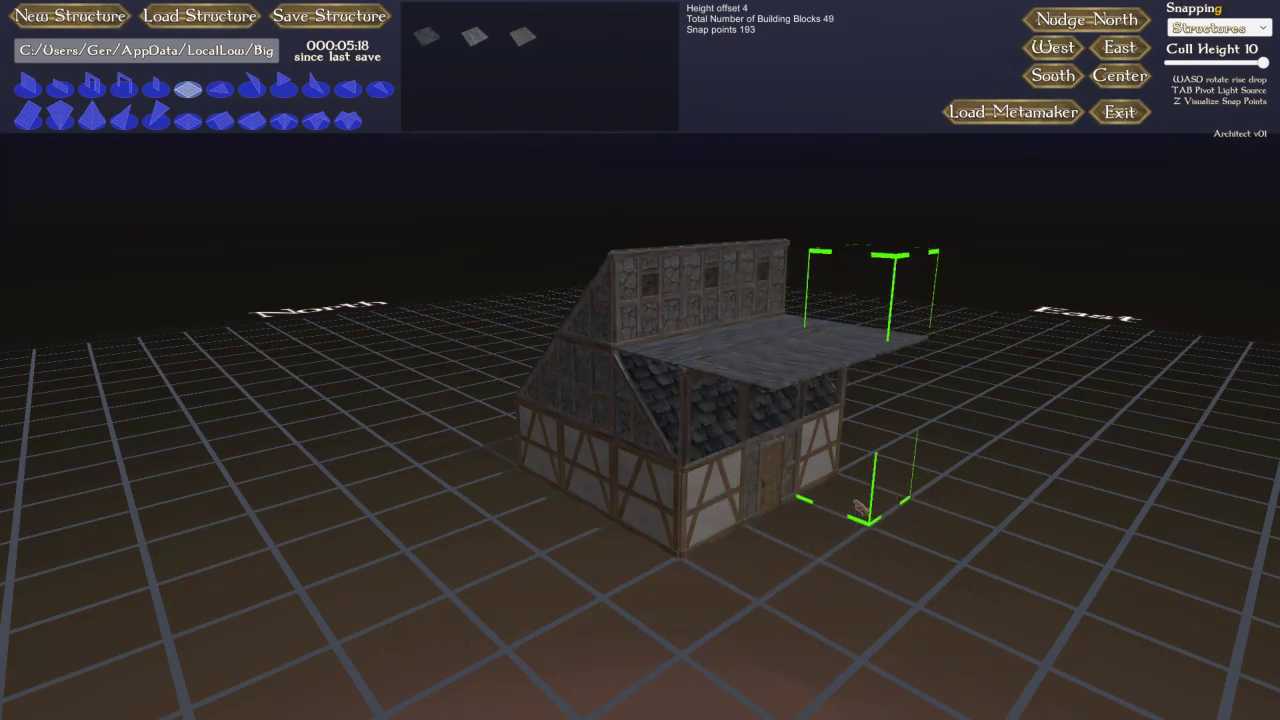
{"action": "left_click", "coordinate": [915, 543]}
{"action": "key", "text": "Right"}
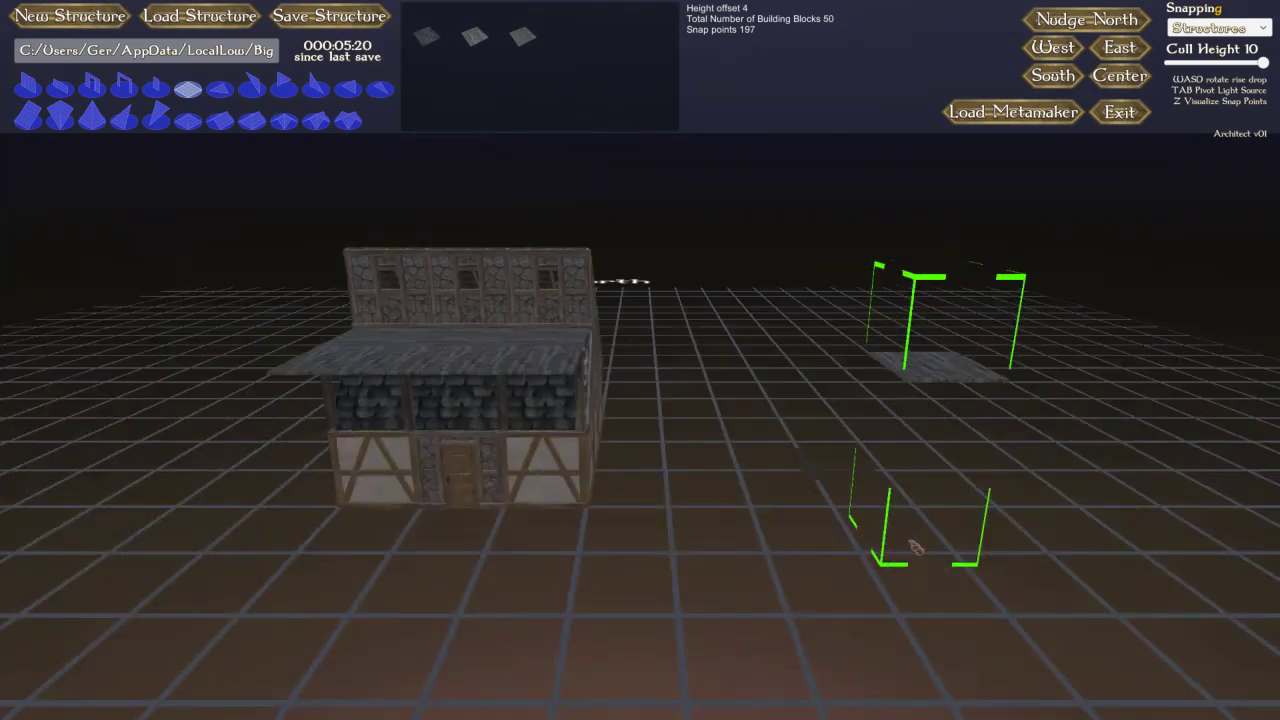
Step: Lower a Mixed Scrap double frame to height offset 0, set snapping to Grid and place it below the floor's west front end
{"action": "left_click", "coordinate": [124, 88]}
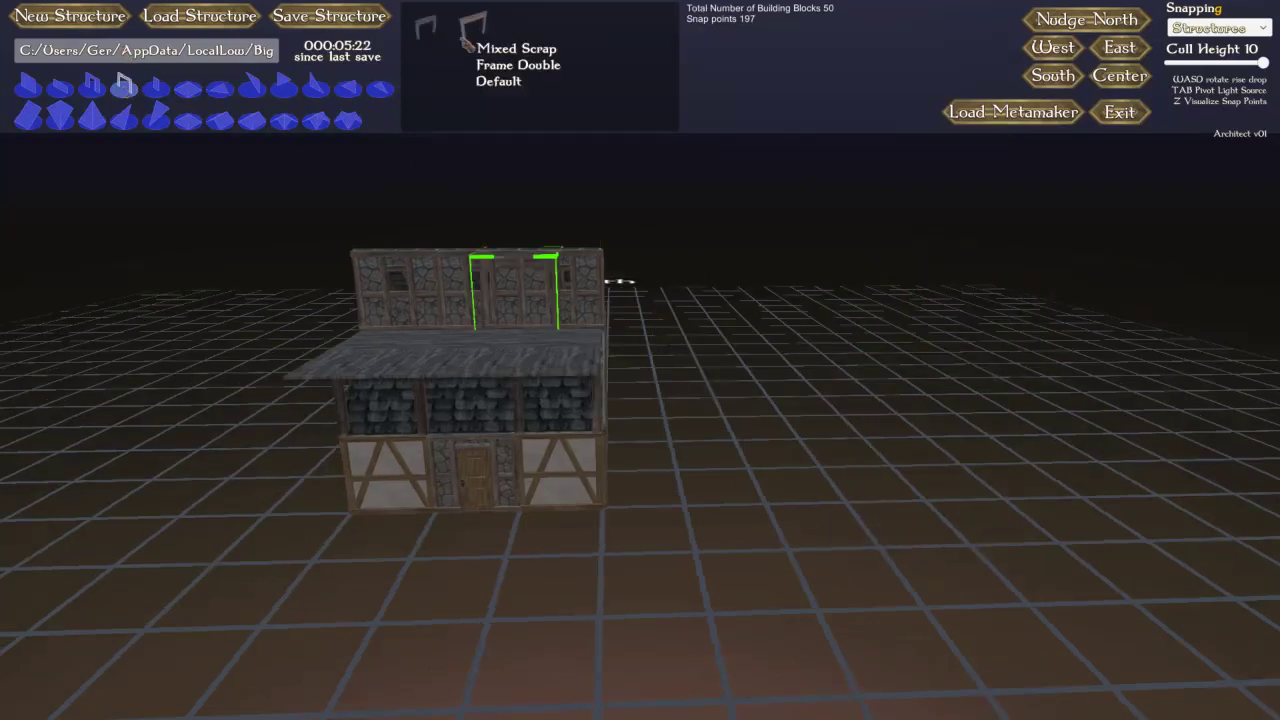
{"action": "key", "text": "s"}
{"action": "key", "text": "s"}
{"action": "key", "text": "s"}
{"action": "key", "text": "s"}
{"action": "key", "text": "s"}
{"action": "key", "text": "s"}
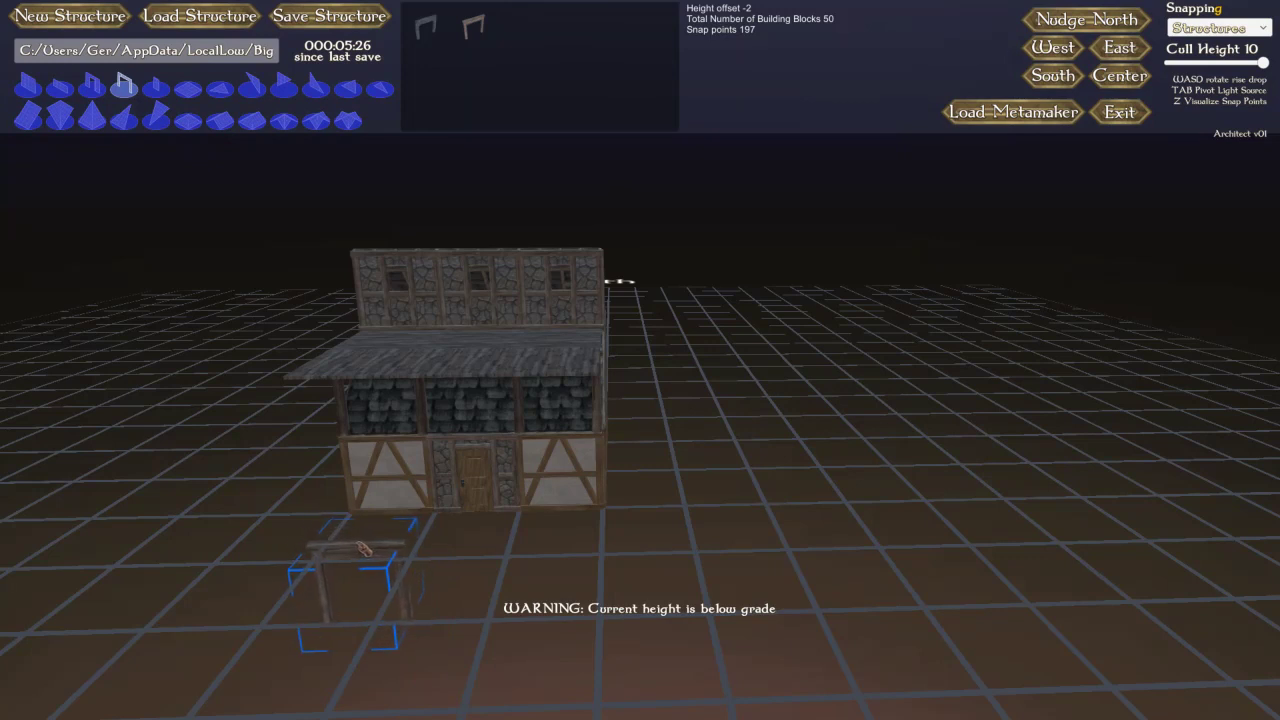
{"action": "key", "text": "w"}
{"action": "key", "text": "w"}
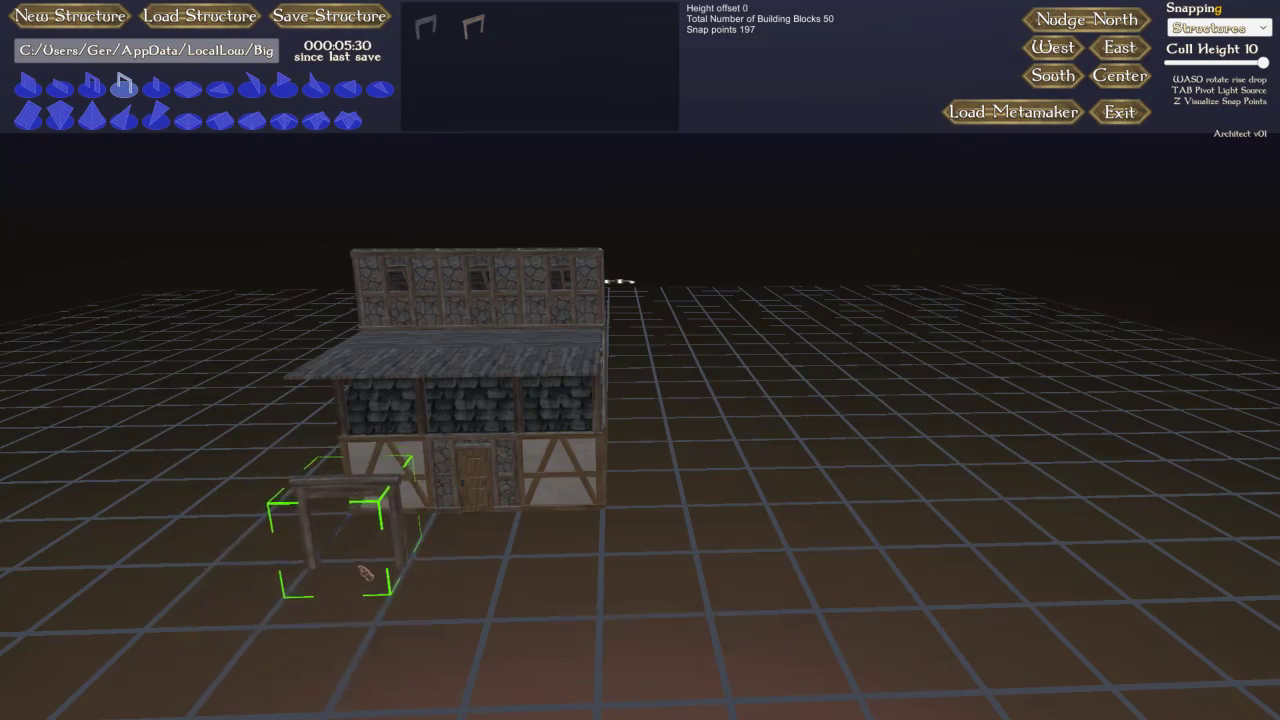
{"action": "key", "text": "g"}
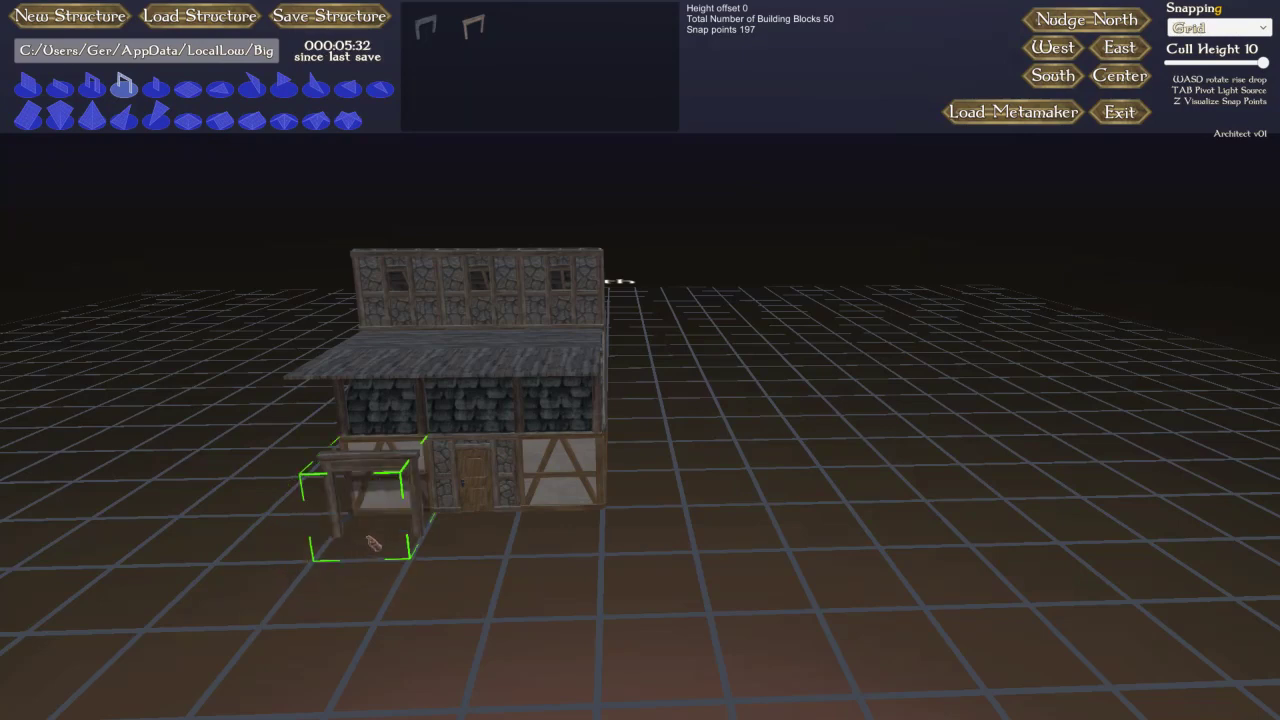
{"action": "middle_click_drag", "start_coordinate": [226, 560], "coordinate": [228, 558]}
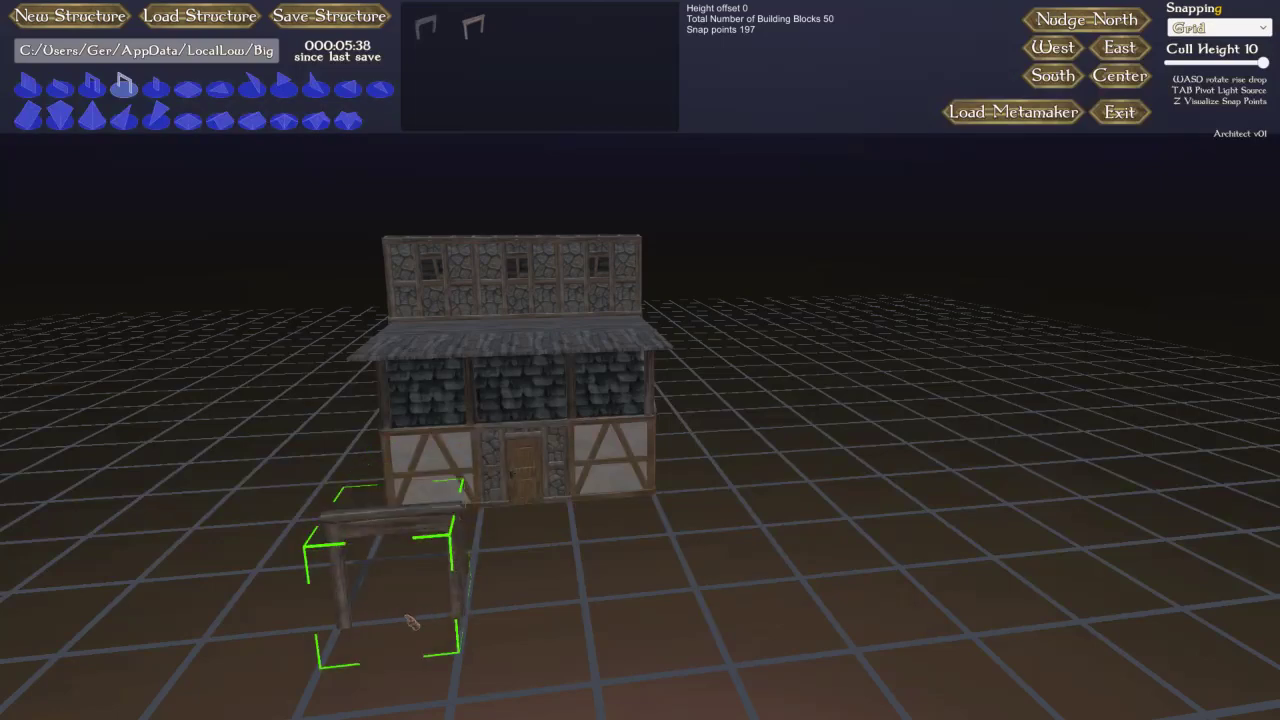
{"action": "key", "text": "a"}
{"action": "key", "text": "d"}
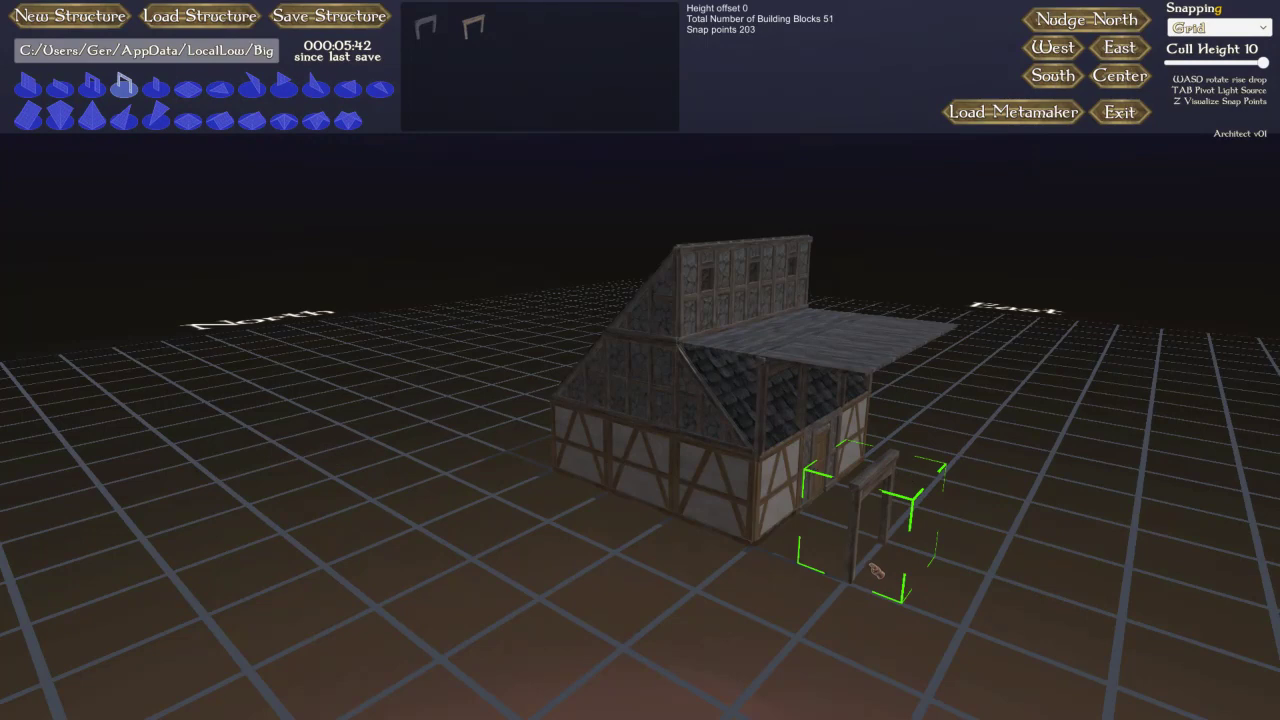
Step: Stack a second double frame at height offset 2 on the one below the west front end
{"action": "key", "text": "w"}
{"action": "key", "text": "w"}
{"action": "left_click", "coordinate": [877, 571]}
{"action": "key", "text": "d"}
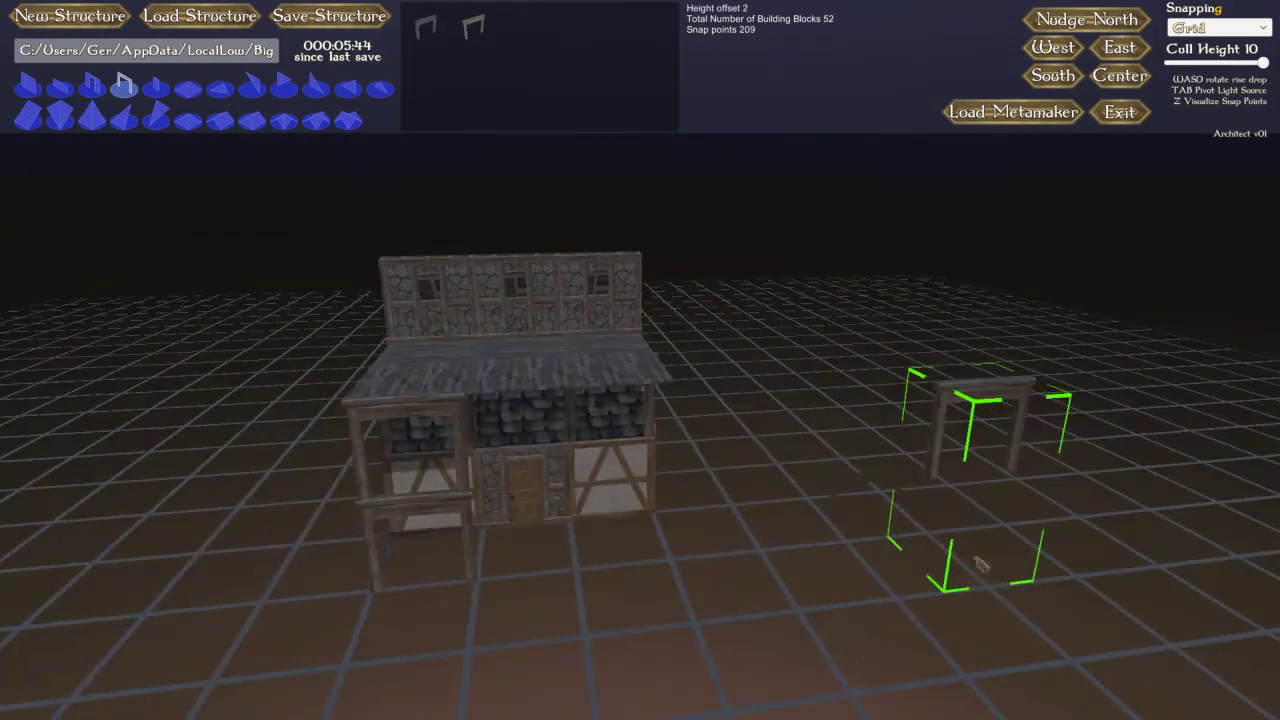
Step: Stack two matching double frames below the east front end of the overhang, at height offsets 0 and 2
{"action": "key", "text": "s"}
{"action": "key", "text": "s"}
{"action": "left_click", "coordinate": [634, 582]}
{"action": "mouse_move", "coordinate": [863, 626]}
{"action": "right_mouse_down"}
{"action": "mouse_move", "coordinate": [850, 610]}
{"action": "mouse_move", "coordinate": [877, 628]}
{"action": "right_mouse_up"}
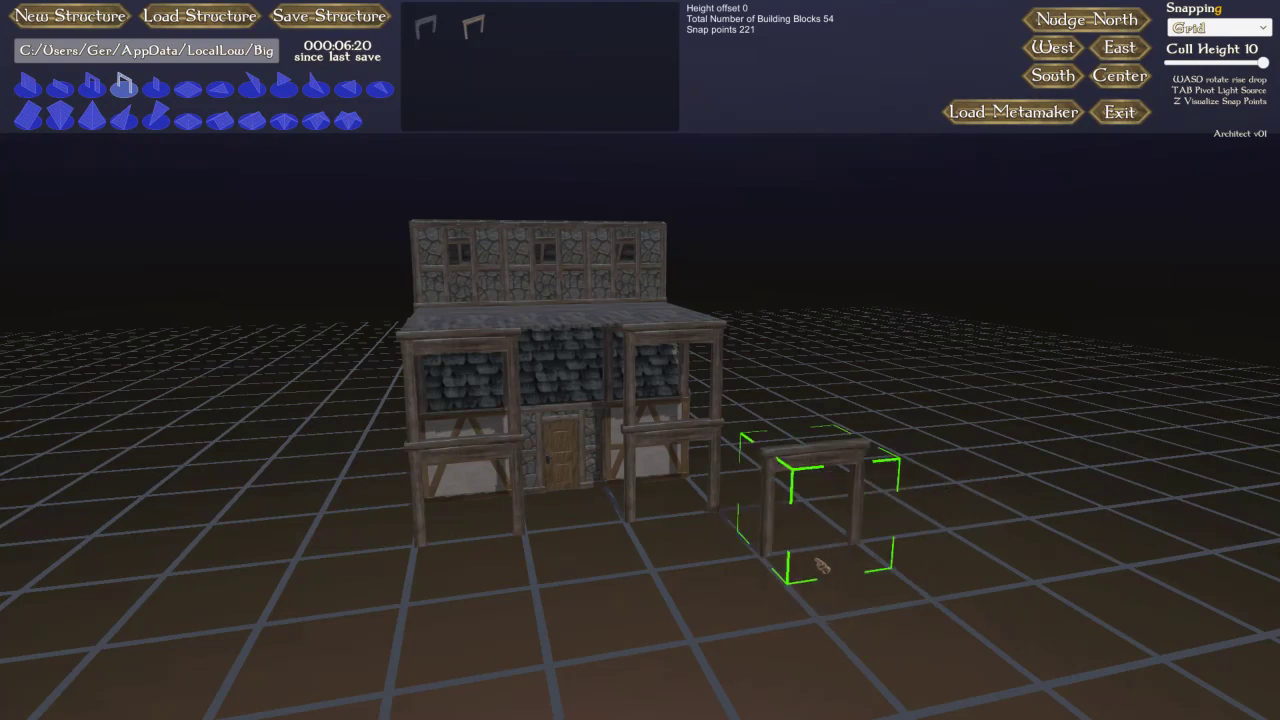
Step: Try a Mixed Scrap square floor at height offset 3 beside the overhang's west end, and remove it
{"action": "key", "text": "a"}
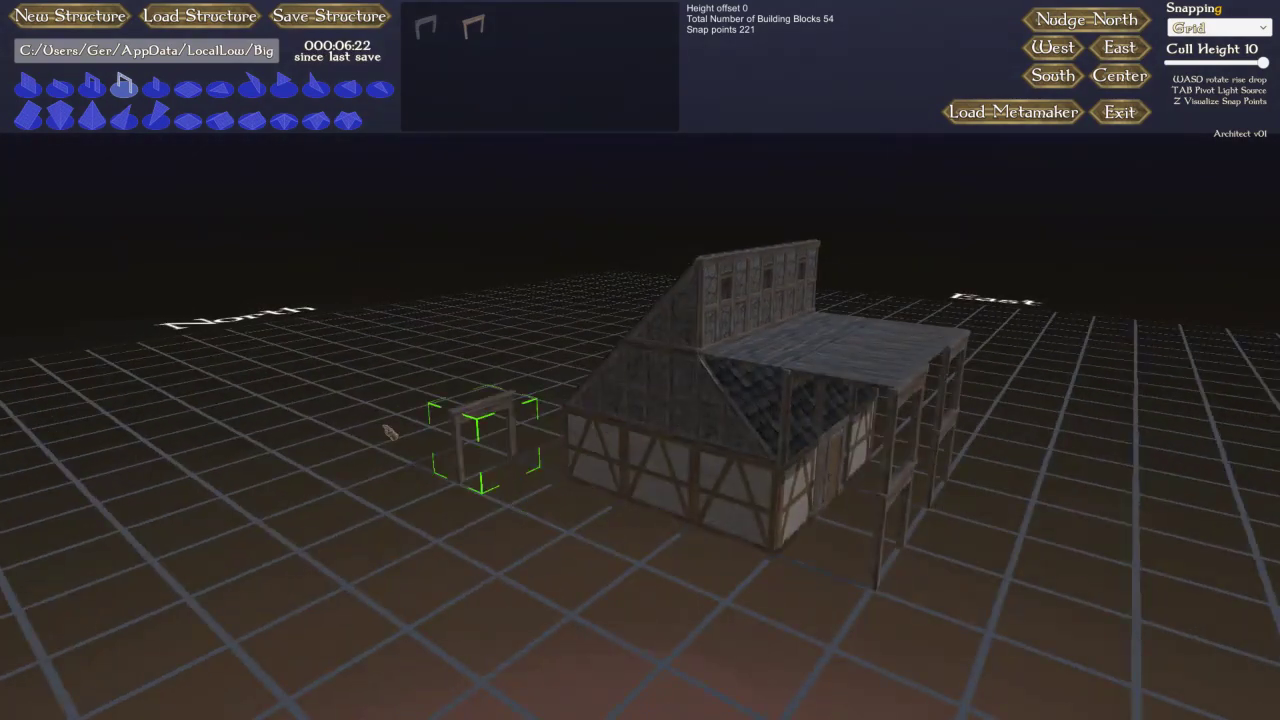
{"action": "right_click_drag", "start_coordinate": [521, 443], "coordinate": [520, 444]}
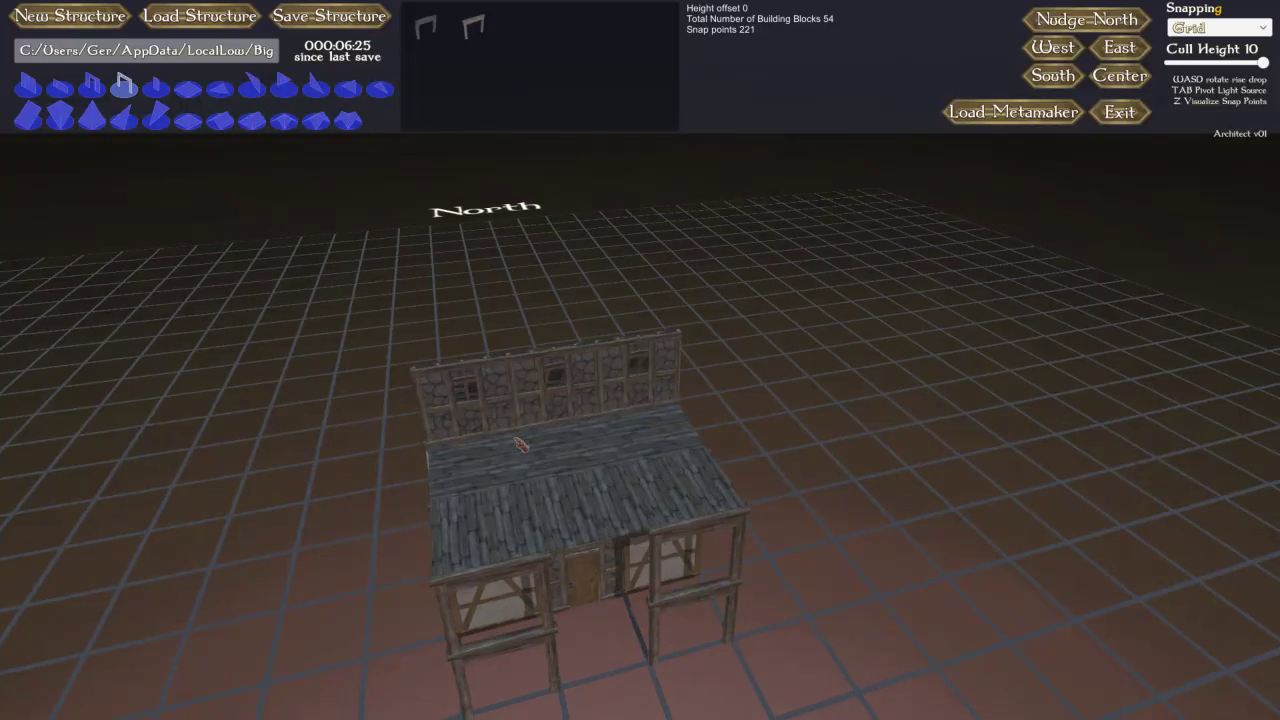
{"action": "left_click", "coordinate": [188, 89]}
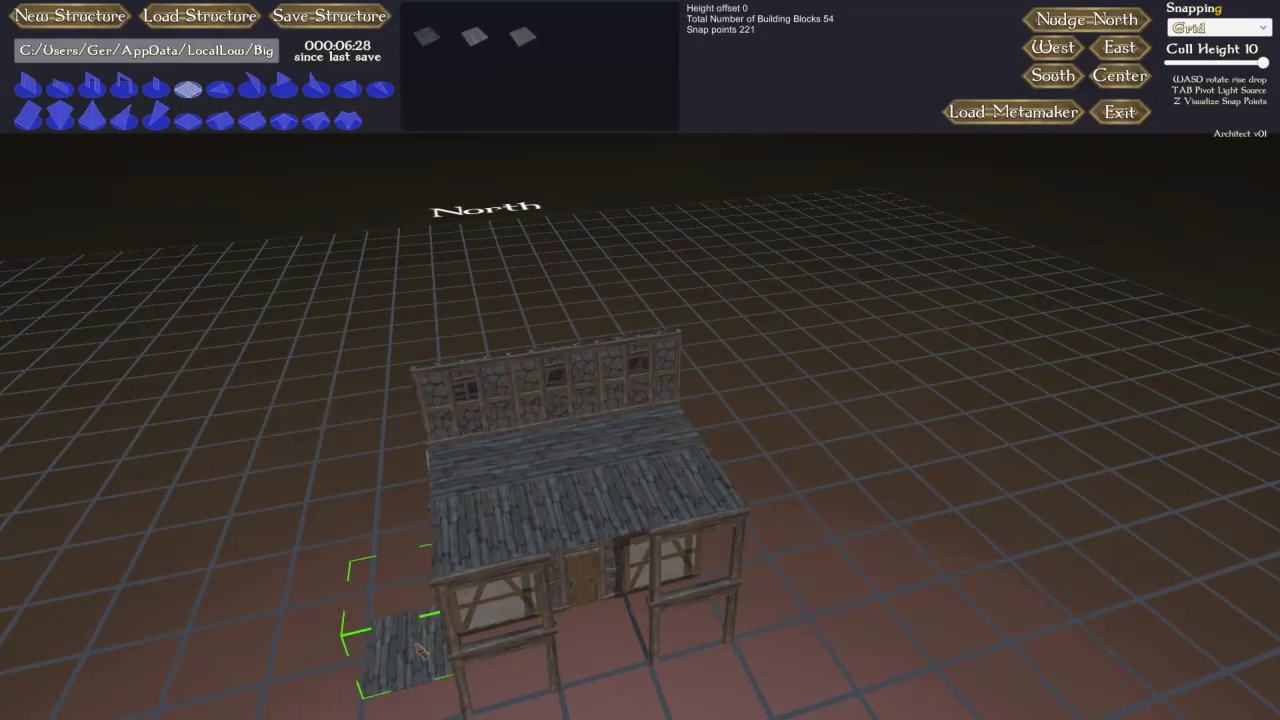
{"action": "key", "text": "w"}
{"action": "key", "text": "w"}
{"action": "key", "text": "w"}
{"action": "key", "text": "w"}
{"action": "key", "text": "w"}
{"action": "key", "text": "w"}
{"action": "key", "text": "s"}
{"action": "key", "text": "s"}
{"action": "key", "text": "s"}
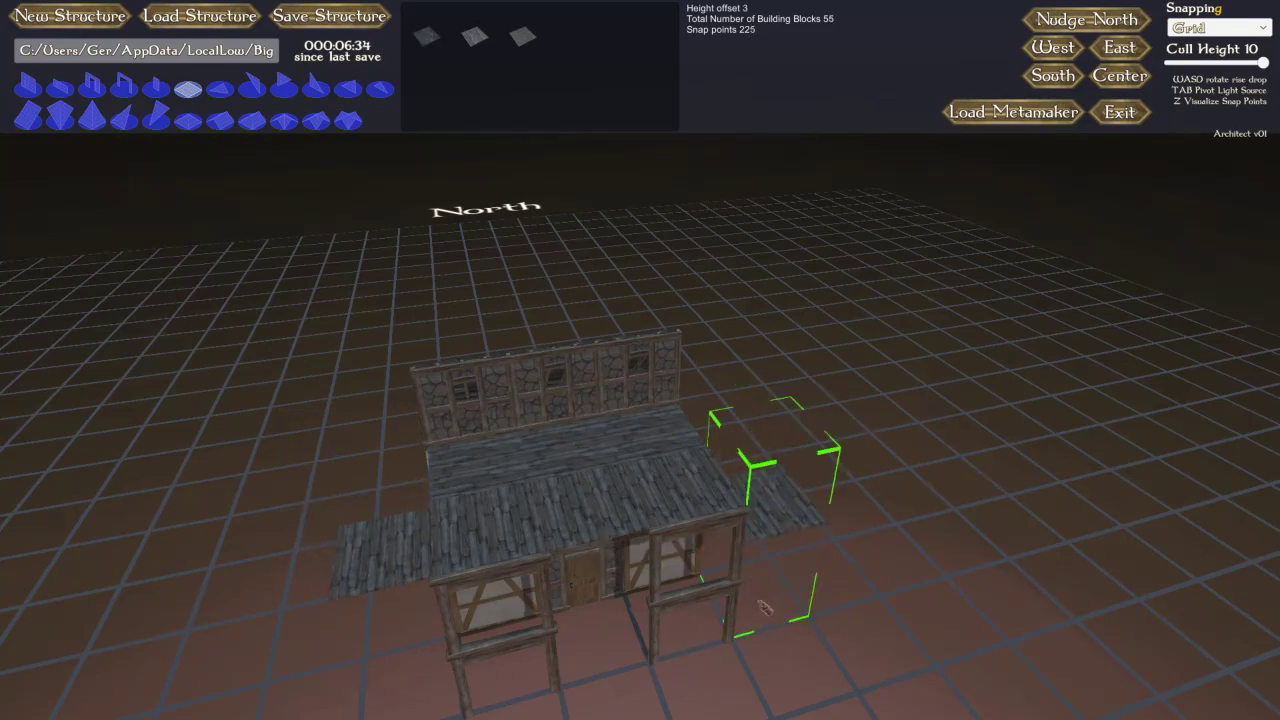
{"action": "key", "text": "s"}
{"action": "key", "text": "a"}
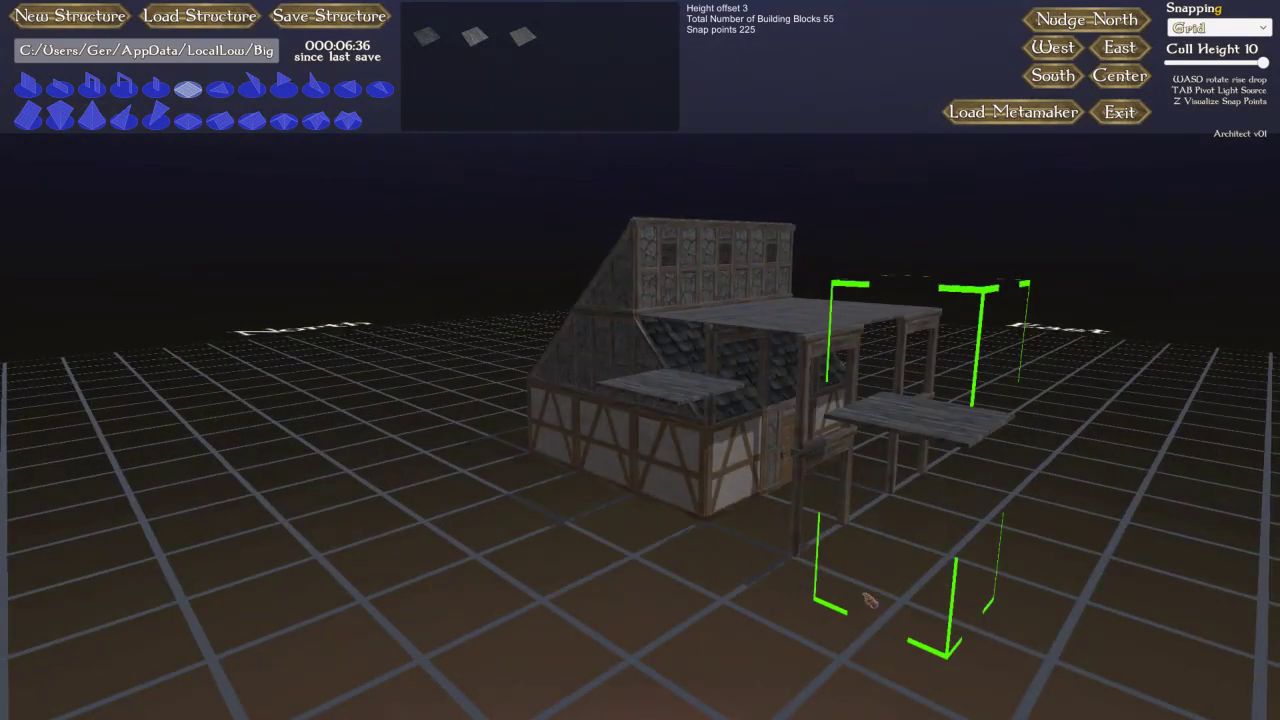
{"action": "key", "text": "w"}
{"action": "key", "text": "s"}
{"action": "key", "text": "w"}
{"action": "key", "text": "d"}
{"action": "key", "text": "s"}
{"action": "key", "text": "w"}
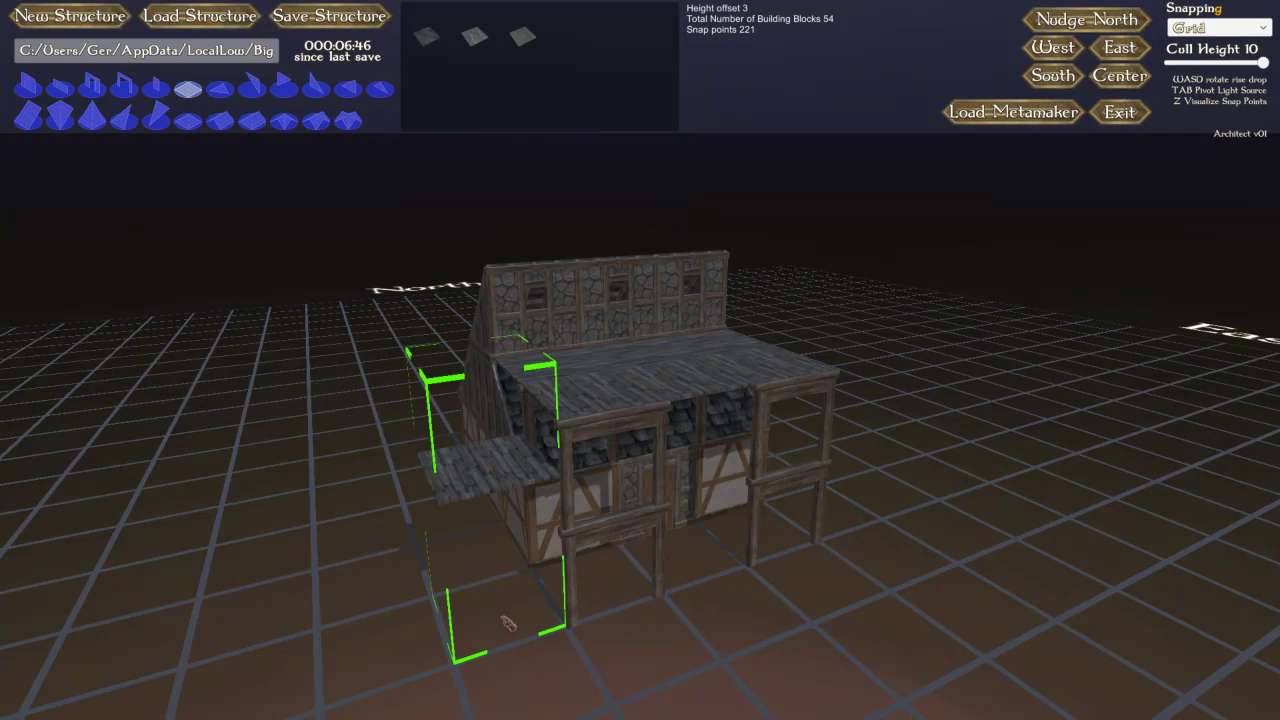
Step: Extend the front floor row with one Mixed Scrap square floor at height offset 4 on its west and east ends
{"action": "key", "text": "w"}
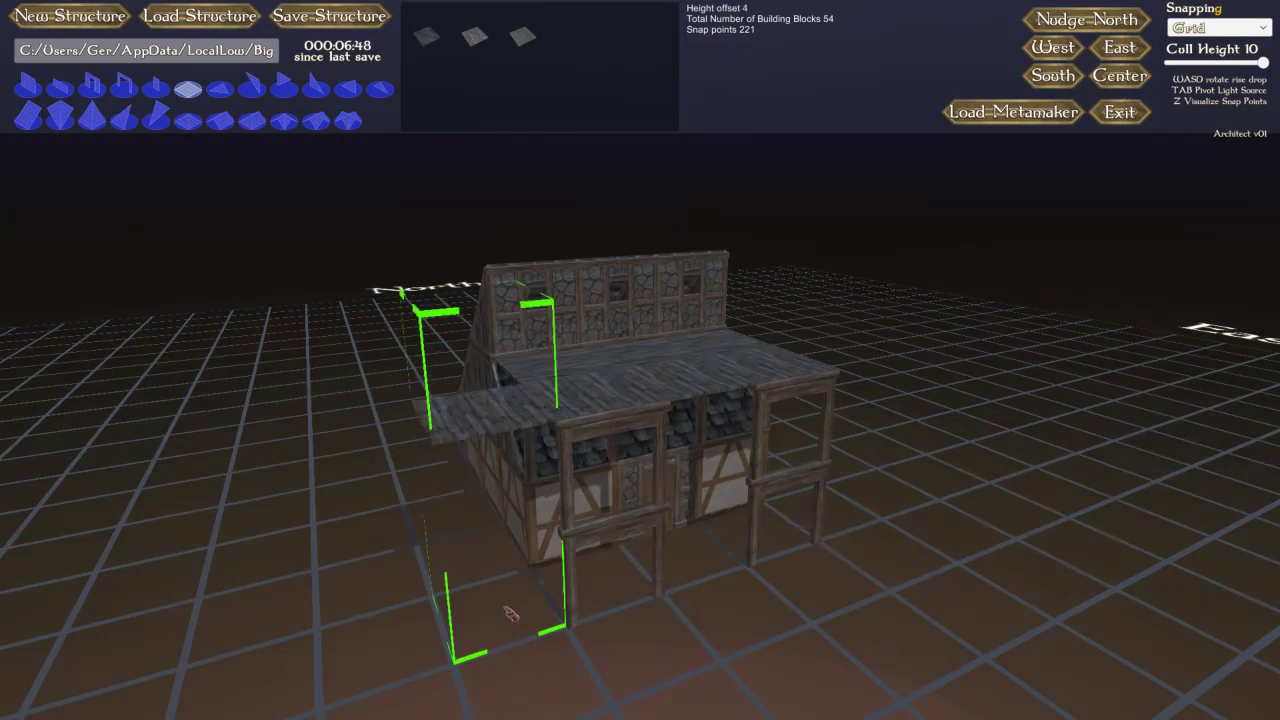
{"action": "left_click", "coordinate": [510, 613]}
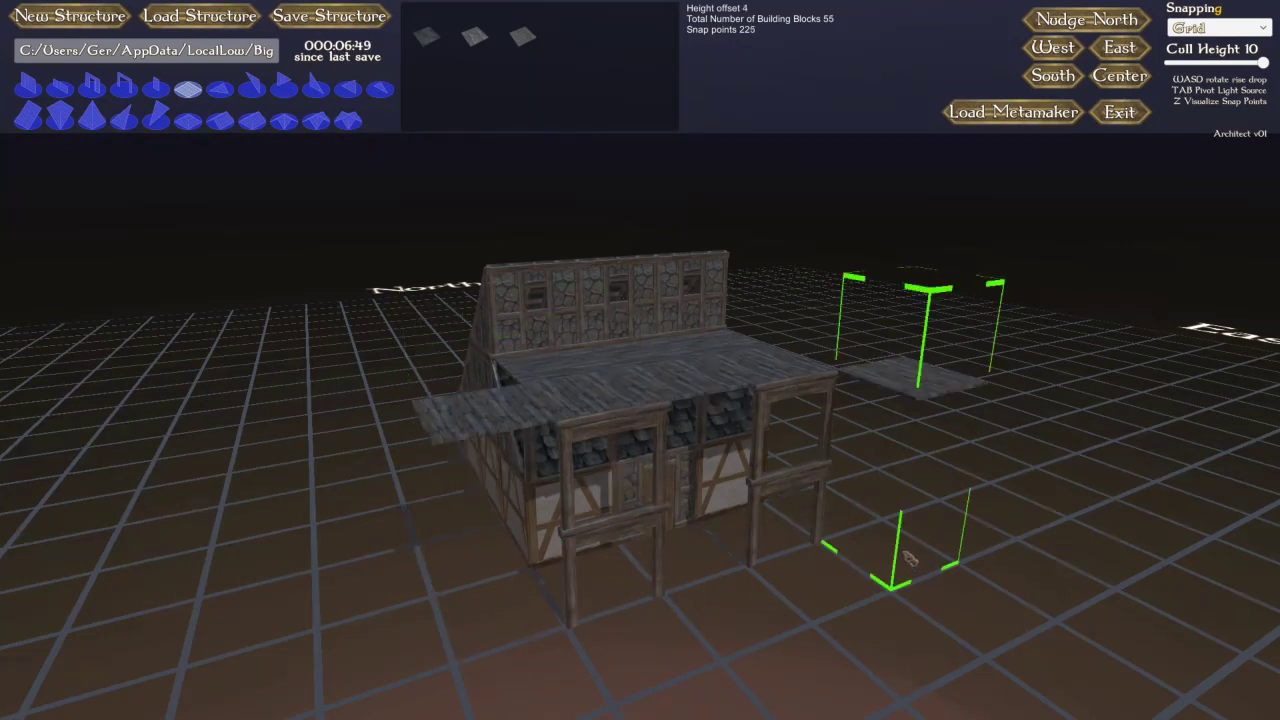
{"action": "left_click", "coordinate": [845, 527]}
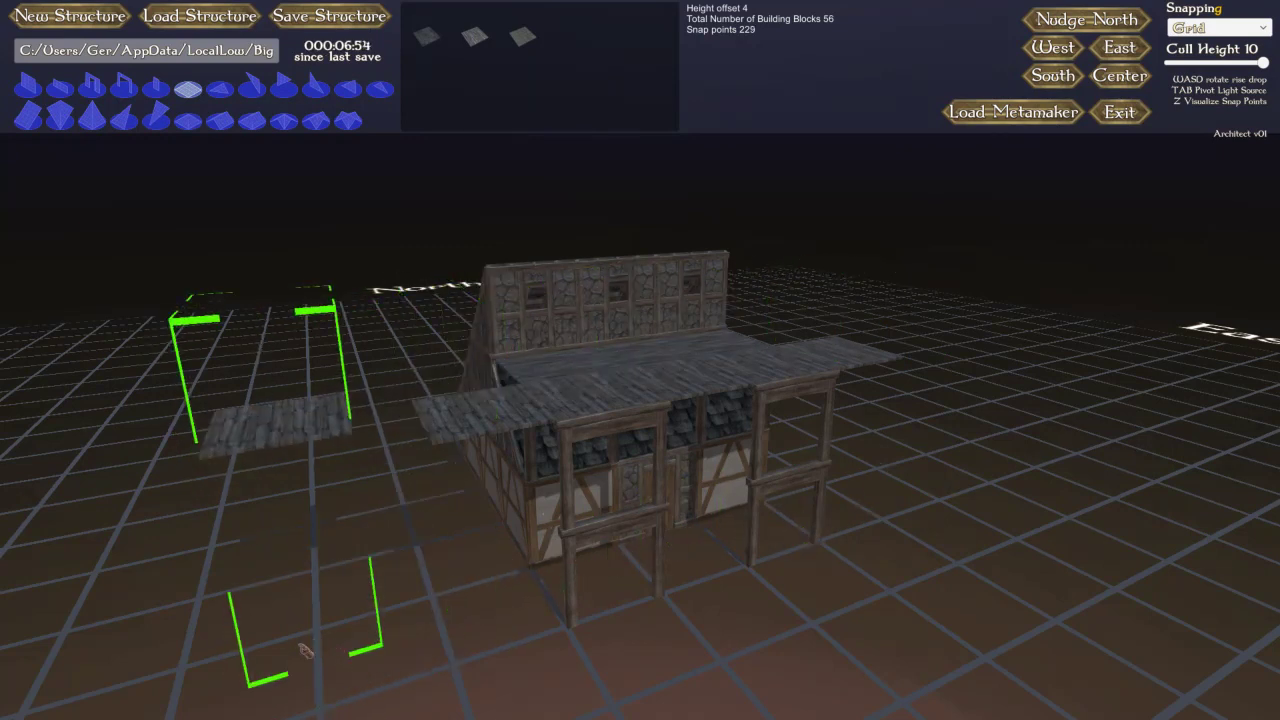
Step: Set the snapping mode to None for placing blocks freely
{"action": "key", "text": "g"}
{"action": "key", "text": "w"}
{"action": "key", "text": "s"}
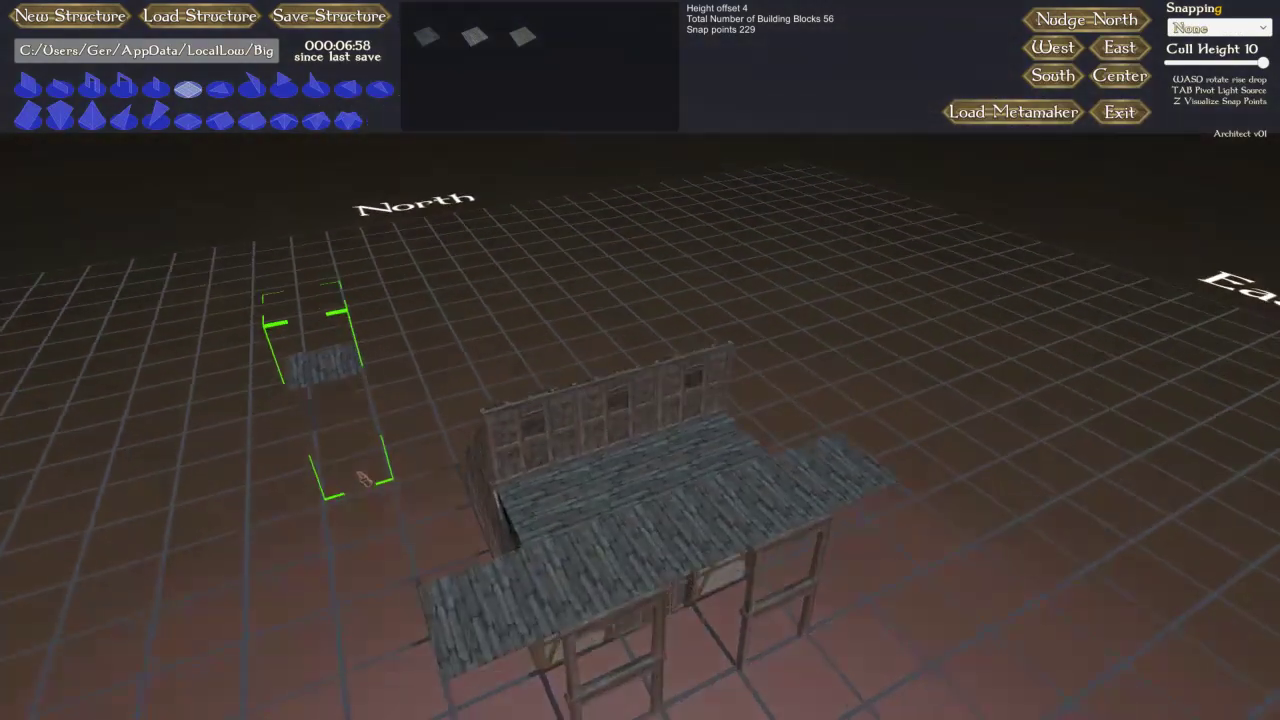
Step: Try placing loose square floors at height offset 4 west of the overhang, and remove them
{"action": "left_click", "coordinate": [285, 520]}
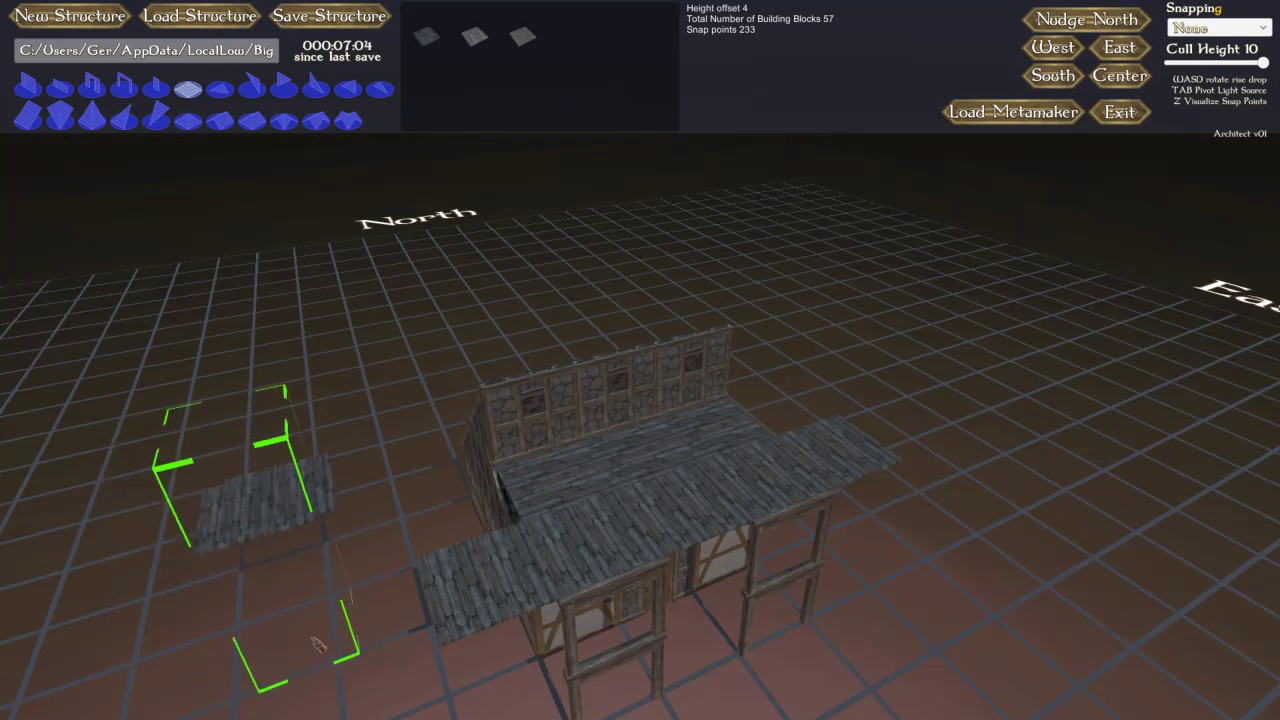
{"action": "right_click", "coordinate": [338, 643]}
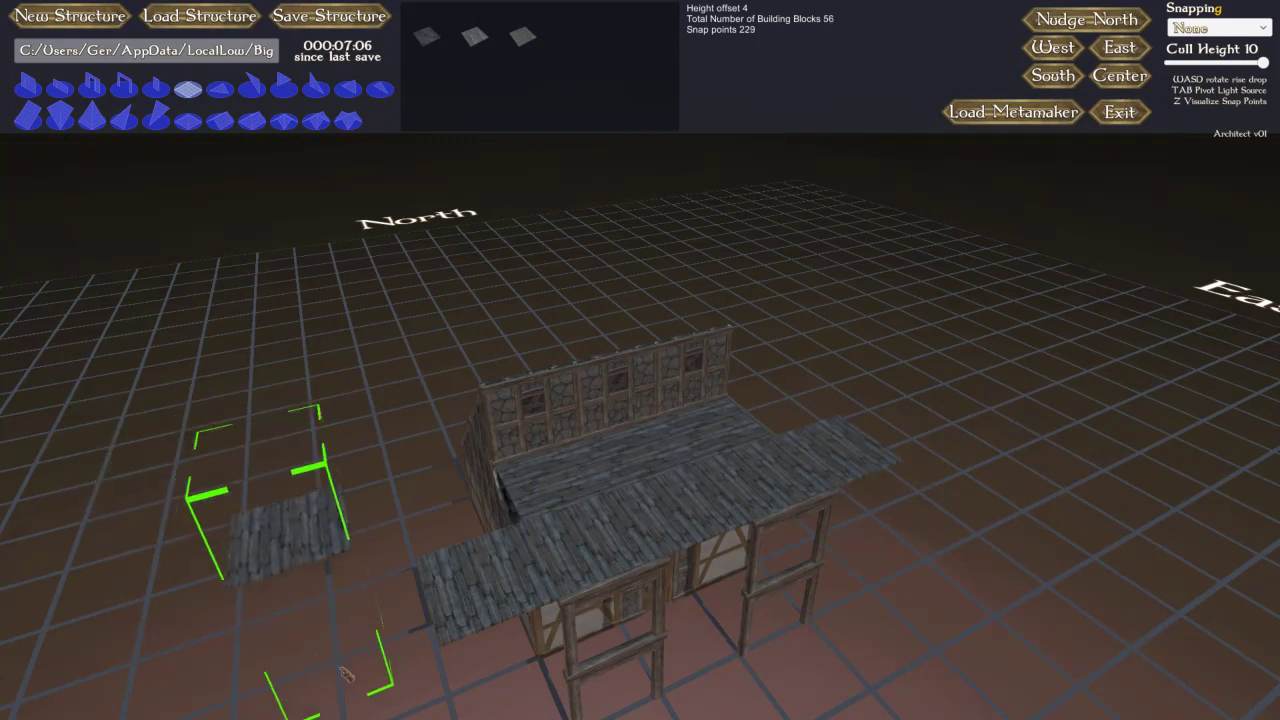
{"action": "left_click", "coordinate": [346, 677]}
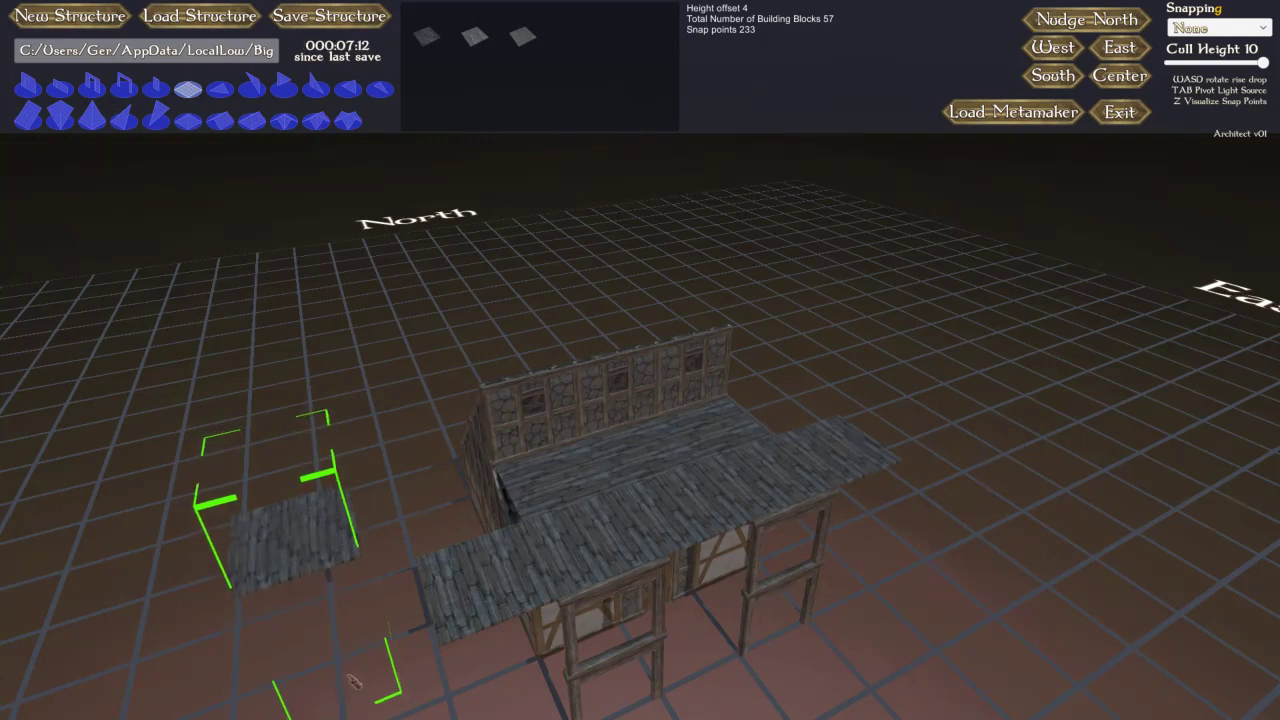
{"action": "left_click", "coordinate": [378, 703]}
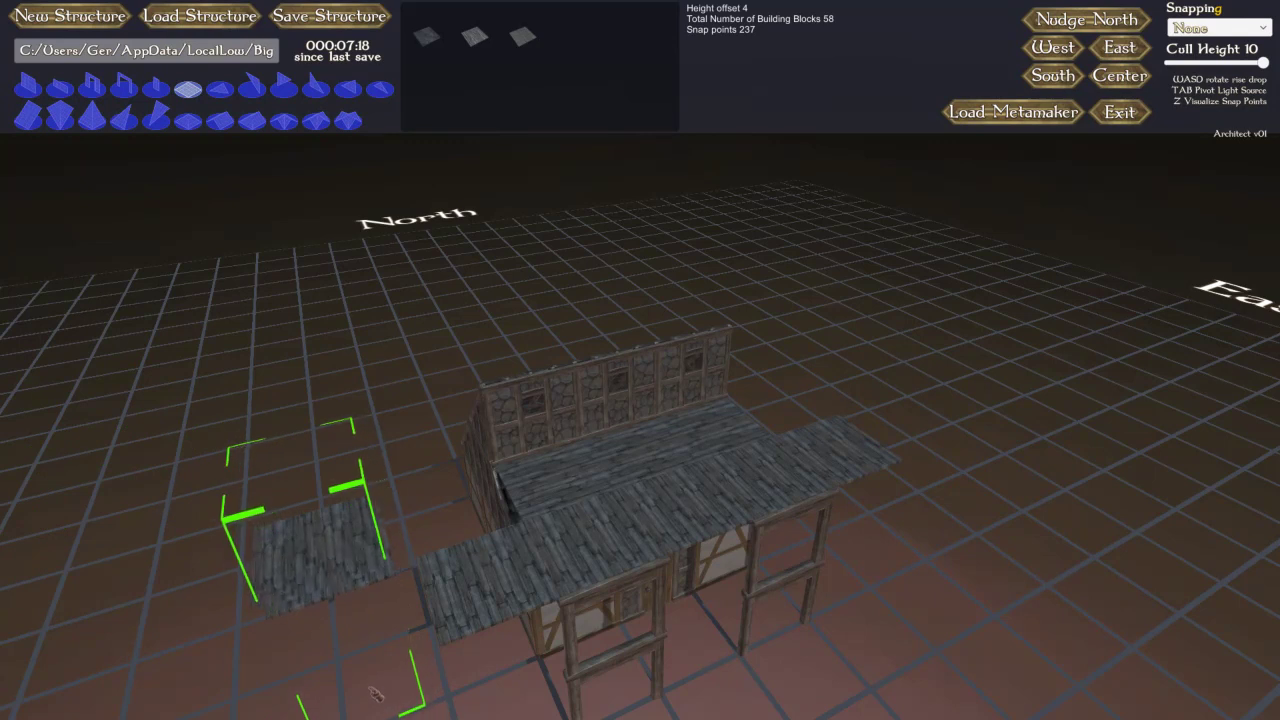
{"action": "right_click", "coordinate": [376, 697]}
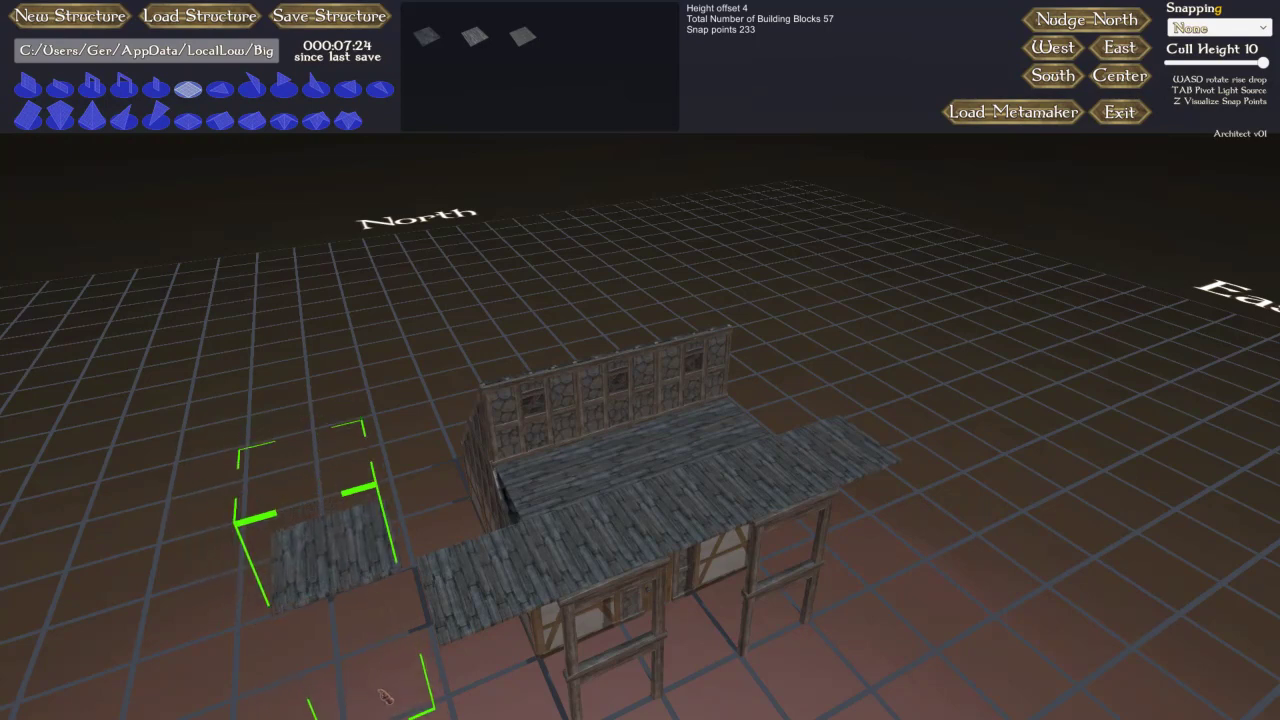
{"action": "right_click", "coordinate": [386, 697]}
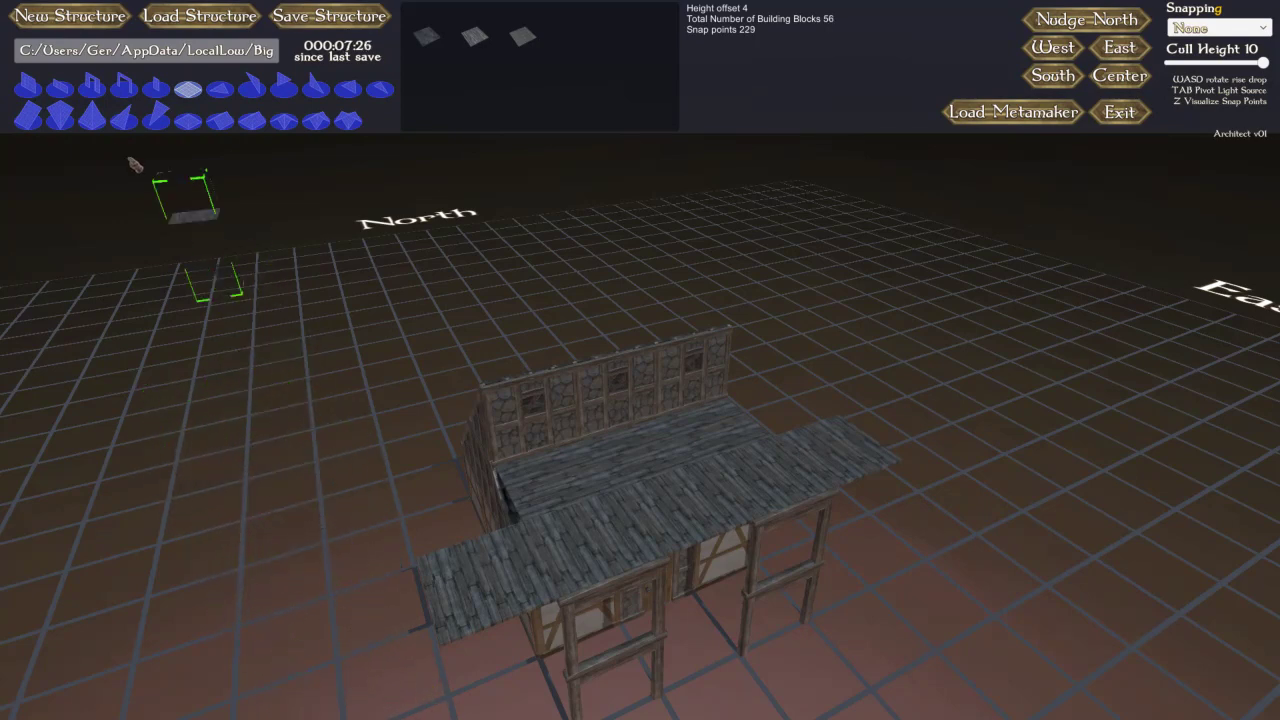
Step: Place two wooden sloped blocks descending from the overhang's west end at height offsets 2 and 0, with snapping set to Structures
{"action": "key", "text": "s"}
{"action": "key", "text": "a"}
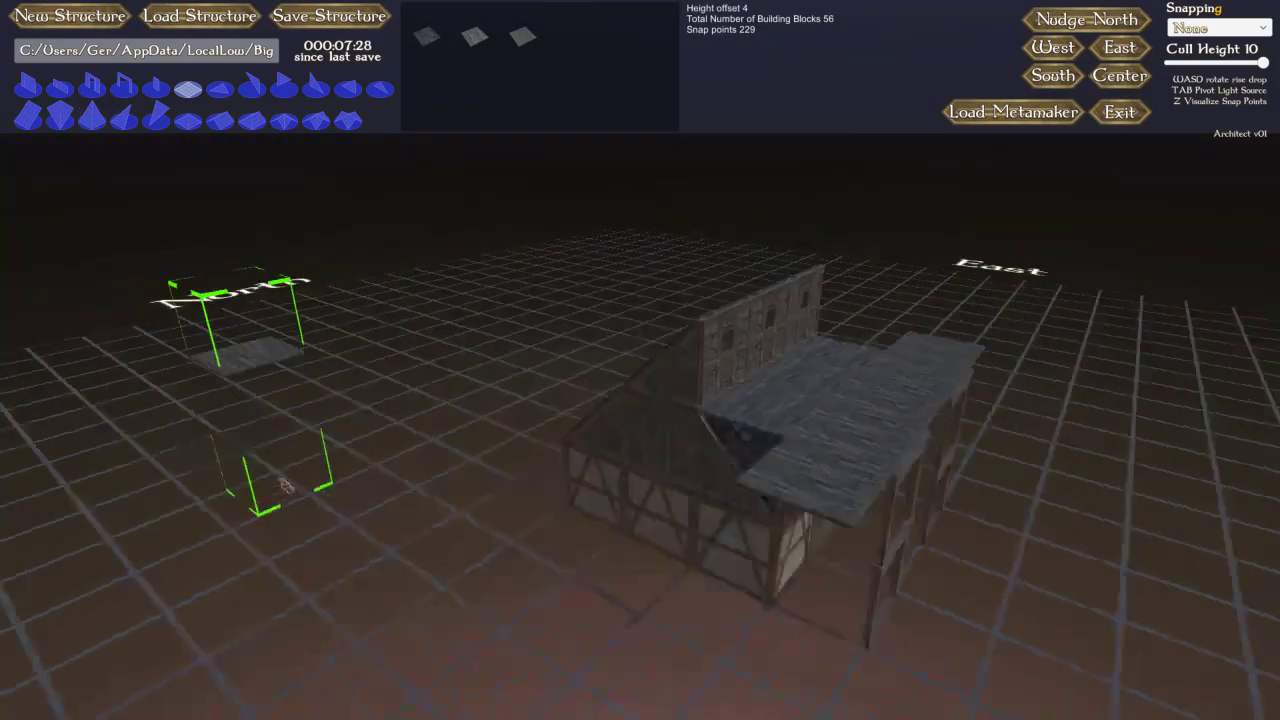
{"action": "key", "text": "d"}
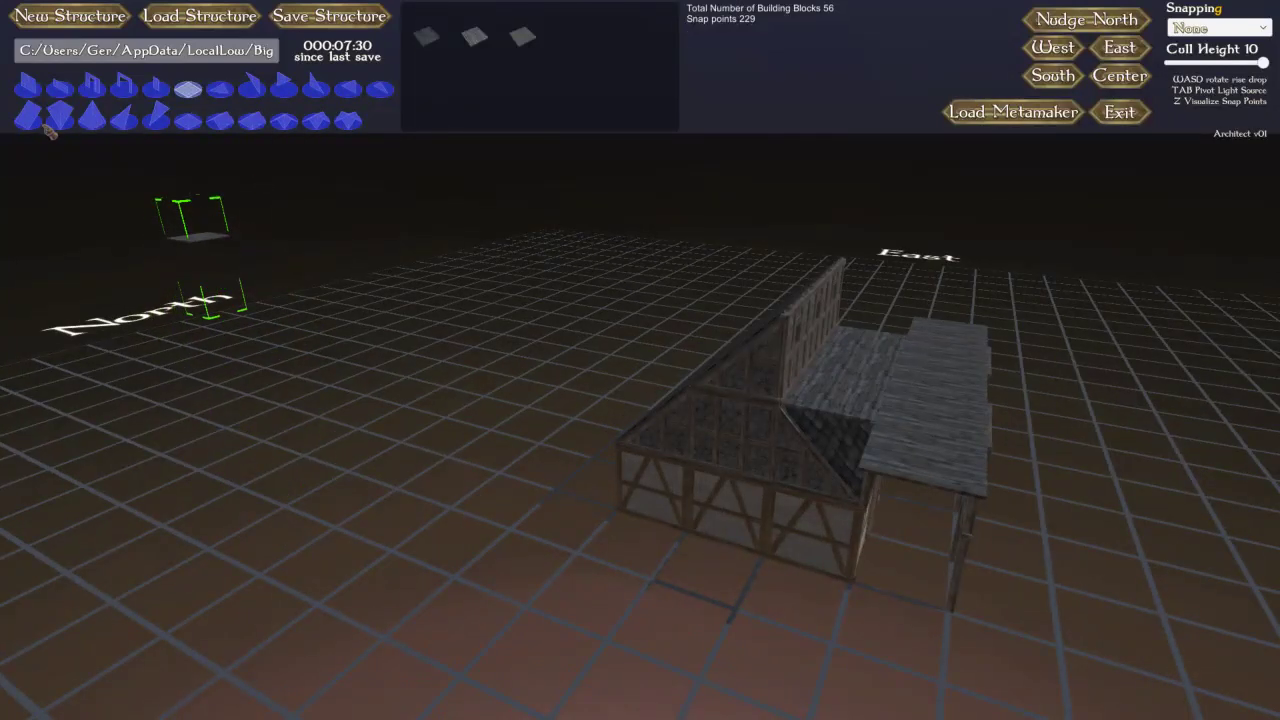
{"action": "left_click", "coordinate": [40, 127]}
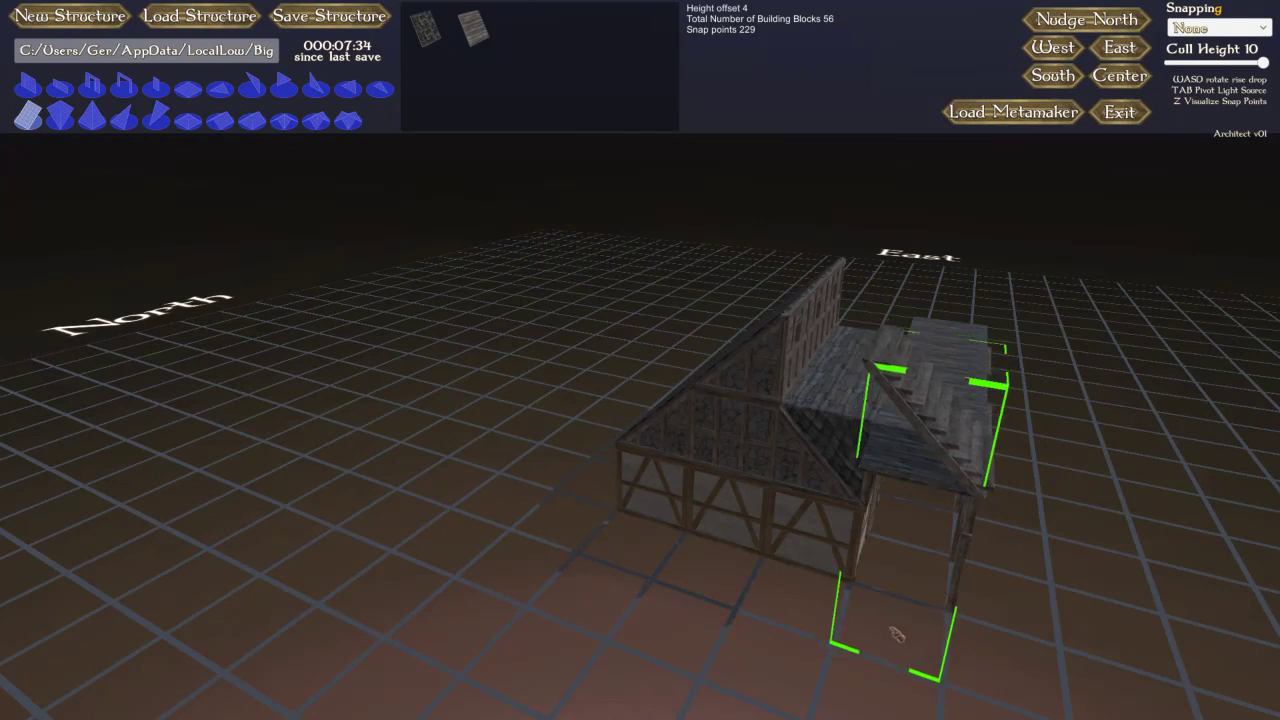
{"action": "key", "text": "a"}
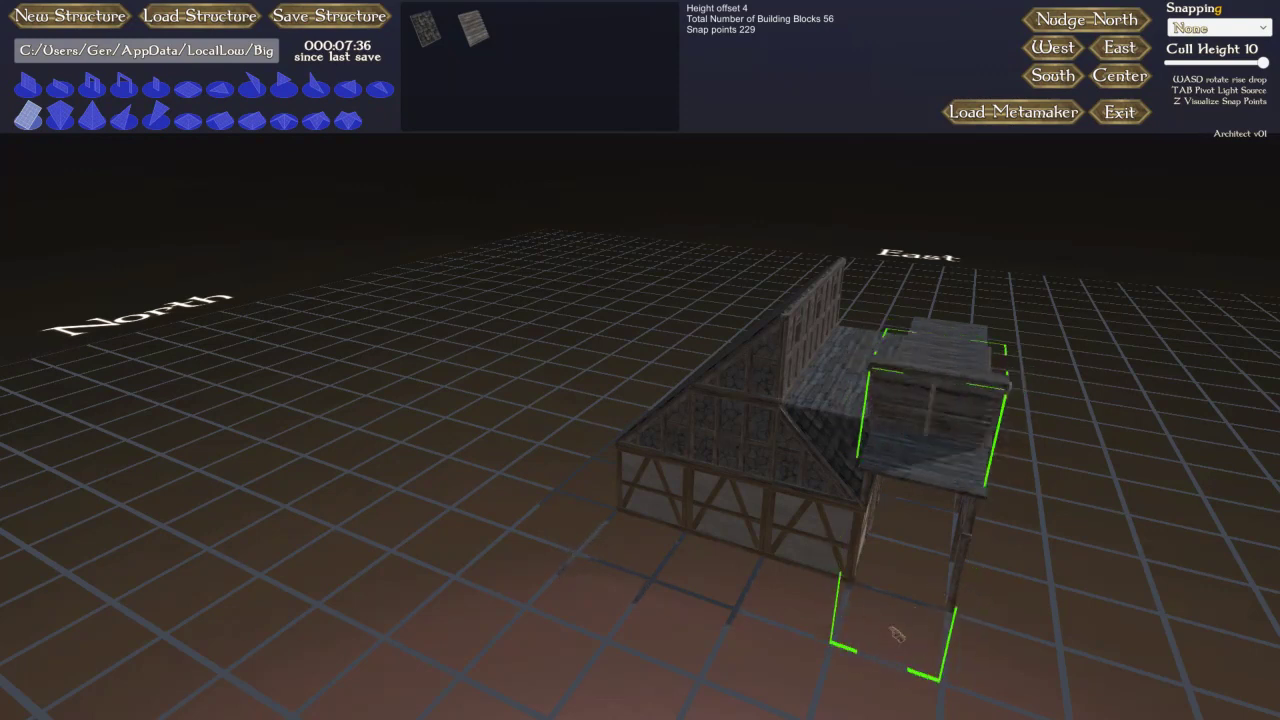
{"action": "key", "text": "s"}
{"action": "key", "text": "s"}
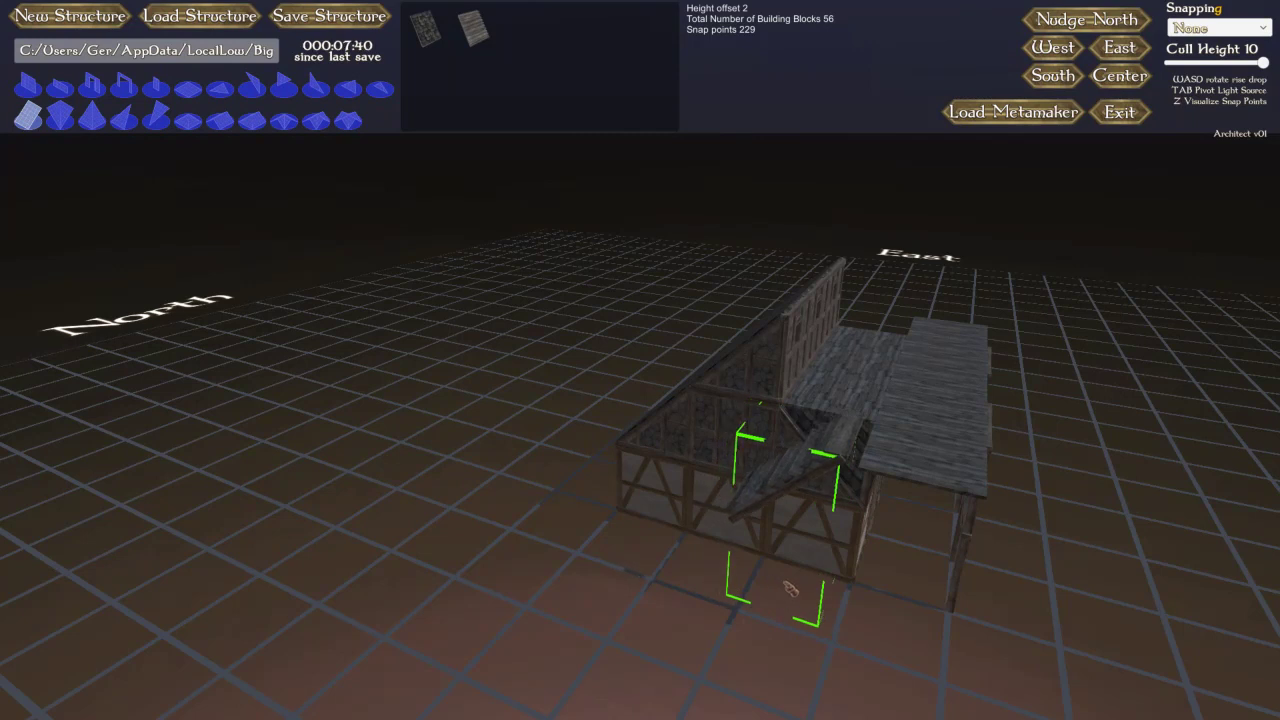
{"action": "key", "text": "g"}
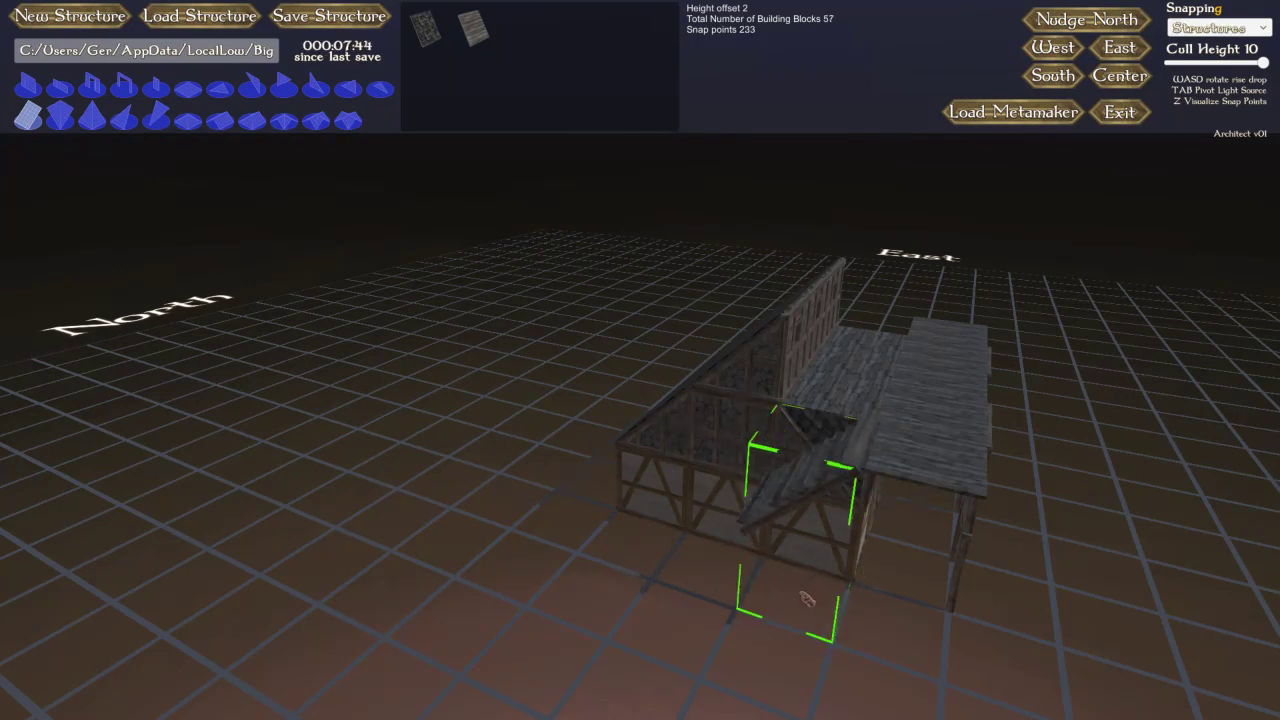
{"action": "key", "text": "s"}
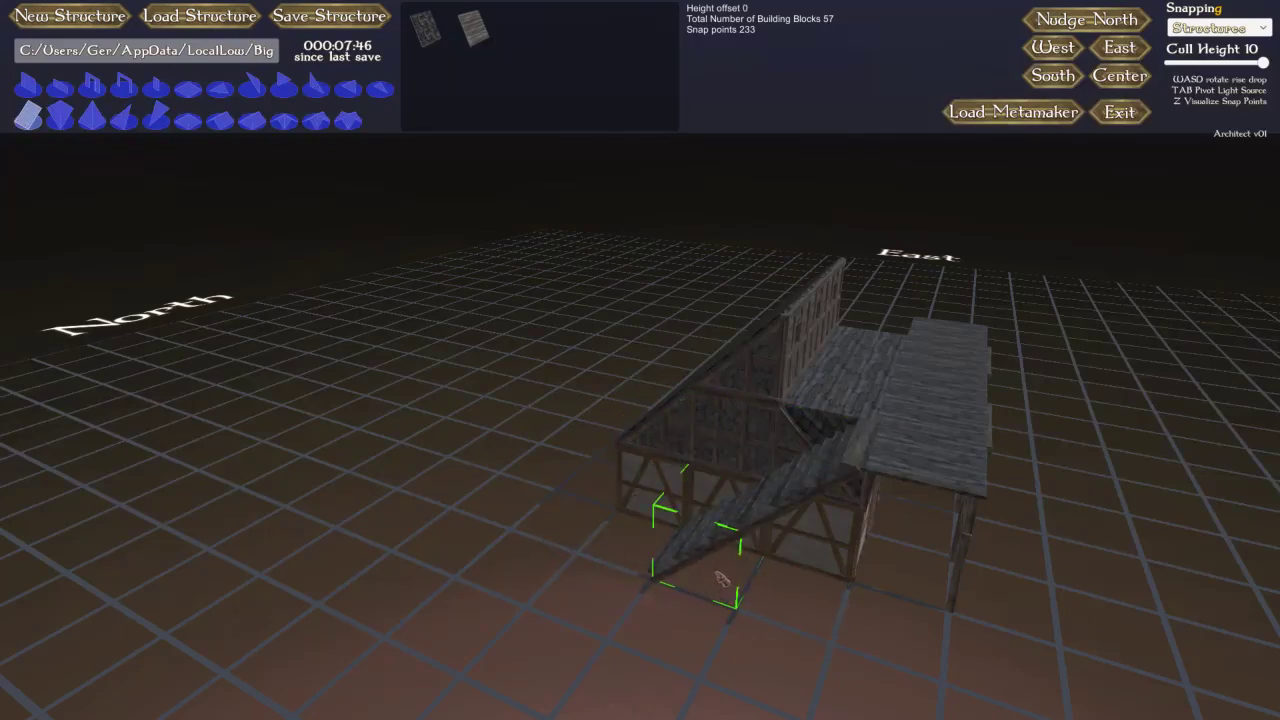
{"action": "left_click", "coordinate": [722, 580]}
Step: Place two matching wooden sloped blocks descending from the overhang's east end down to height offset 0
{"action": "middle_click_drag", "start_coordinate": [990, 592], "coordinate": [957, 586]}
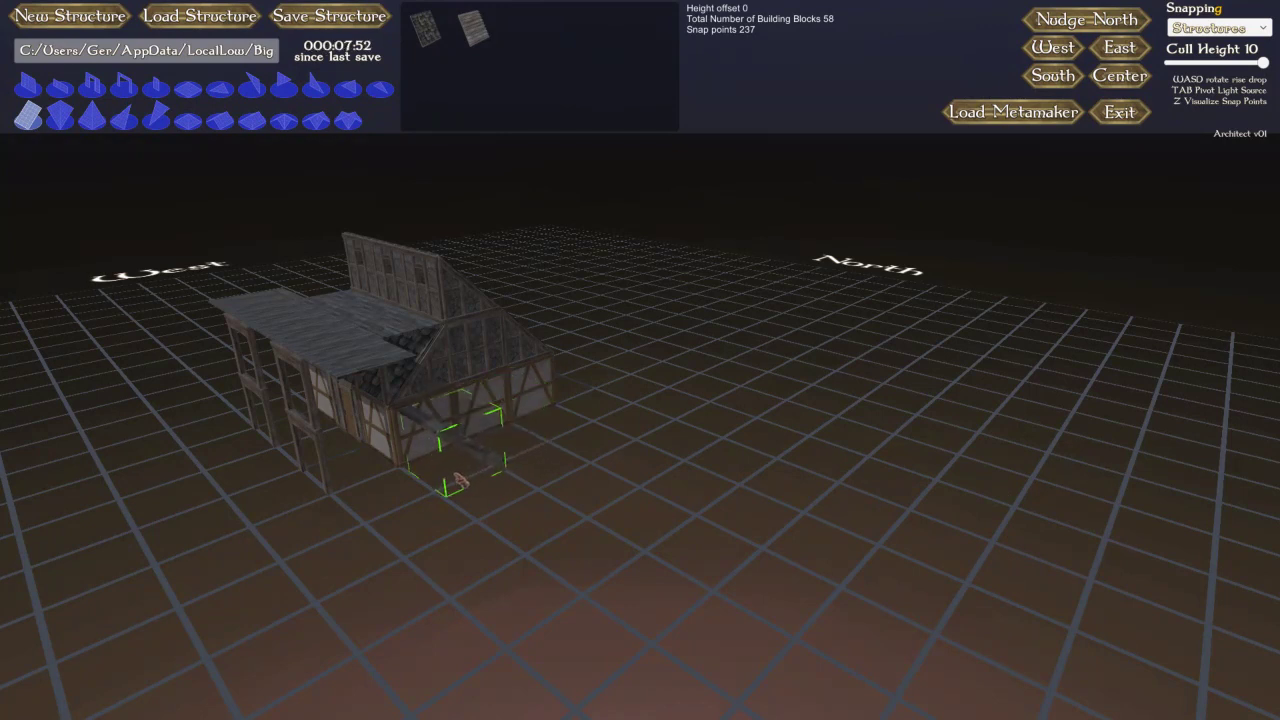
{"action": "key", "text": "w"}
{"action": "key", "text": "w"}
{"action": "key", "text": "s"}
{"action": "key", "text": "s"}
{"action": "left_click", "coordinate": [513, 448]}
{"action": "mouse_move", "coordinate": [635, 486]}
{"action": "middle_mouse_down"}
{"action": "mouse_move", "coordinate": [622, 484]}
{"action": "mouse_move", "coordinate": [660, 482]}
{"action": "mouse_move", "coordinate": [648, 472]}
{"action": "middle_mouse_up"}
{"action": "mouse_move", "coordinate": [649, 473]}
{"action": "right_mouse_down"}
{"action": "mouse_move", "coordinate": [645, 385]}
{"action": "mouse_move", "coordinate": [655, 455]}
{"action": "mouse_move", "coordinate": [641, 481]}
{"action": "right_mouse_up"}
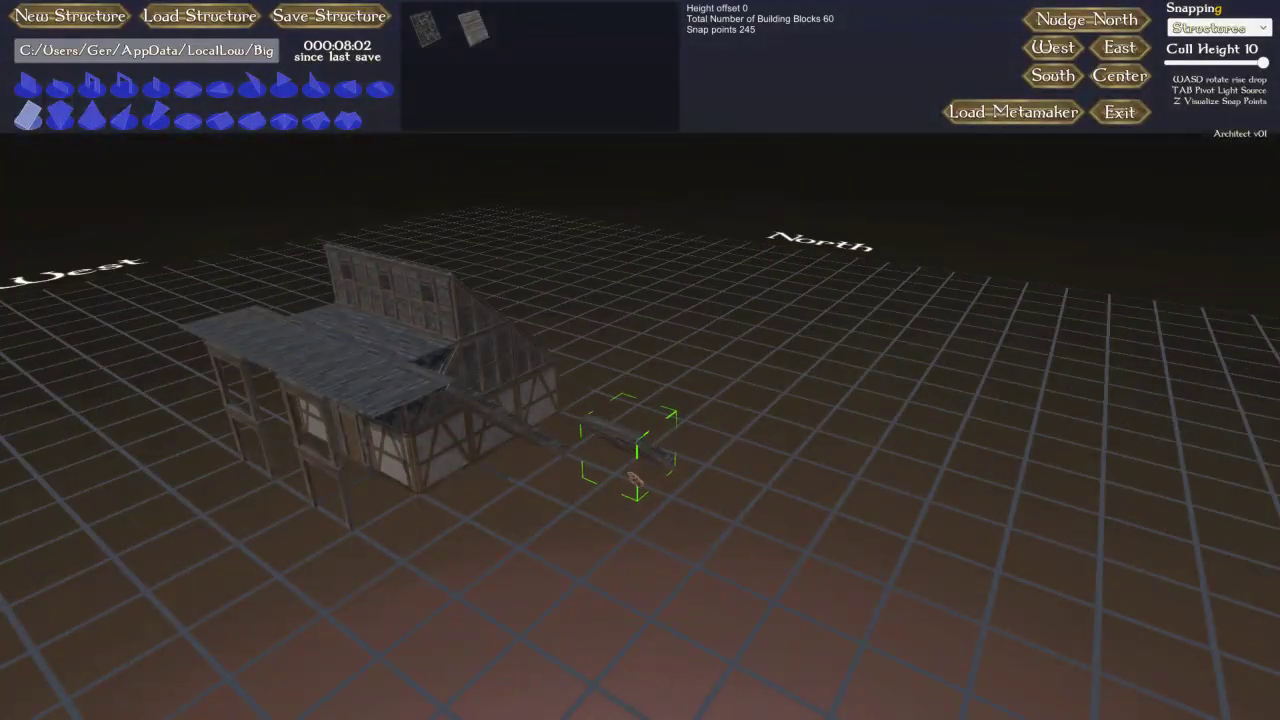
{"action": "mouse_move", "coordinate": [719, 427]}
{"action": "right_mouse_down"}
{"action": "mouse_move", "coordinate": [735, 430]}
{"action": "mouse_move", "coordinate": [718, 416]}
{"action": "right_mouse_up"}
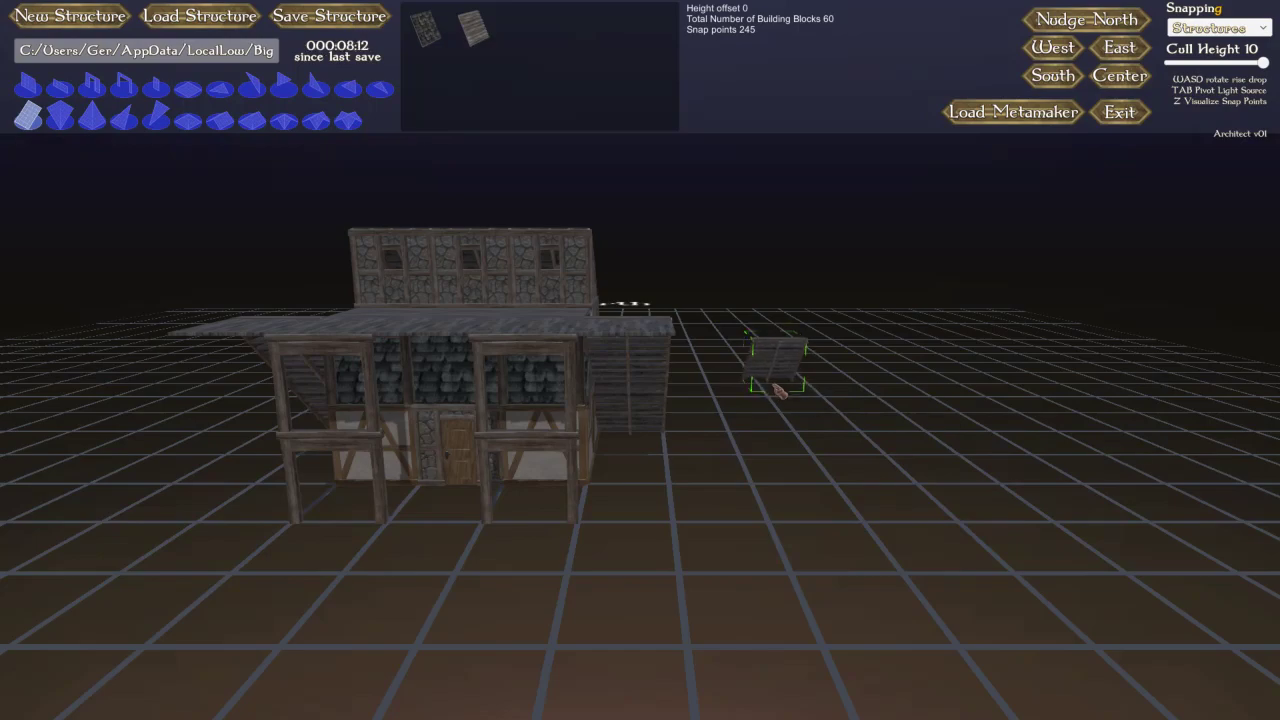
{"action": "mouse_move", "coordinate": [777, 389]}
{"action": "right_mouse_down"}
{"action": "mouse_move", "coordinate": [780, 378]}
{"action": "mouse_move", "coordinate": [778, 395]}
{"action": "right_mouse_up"}
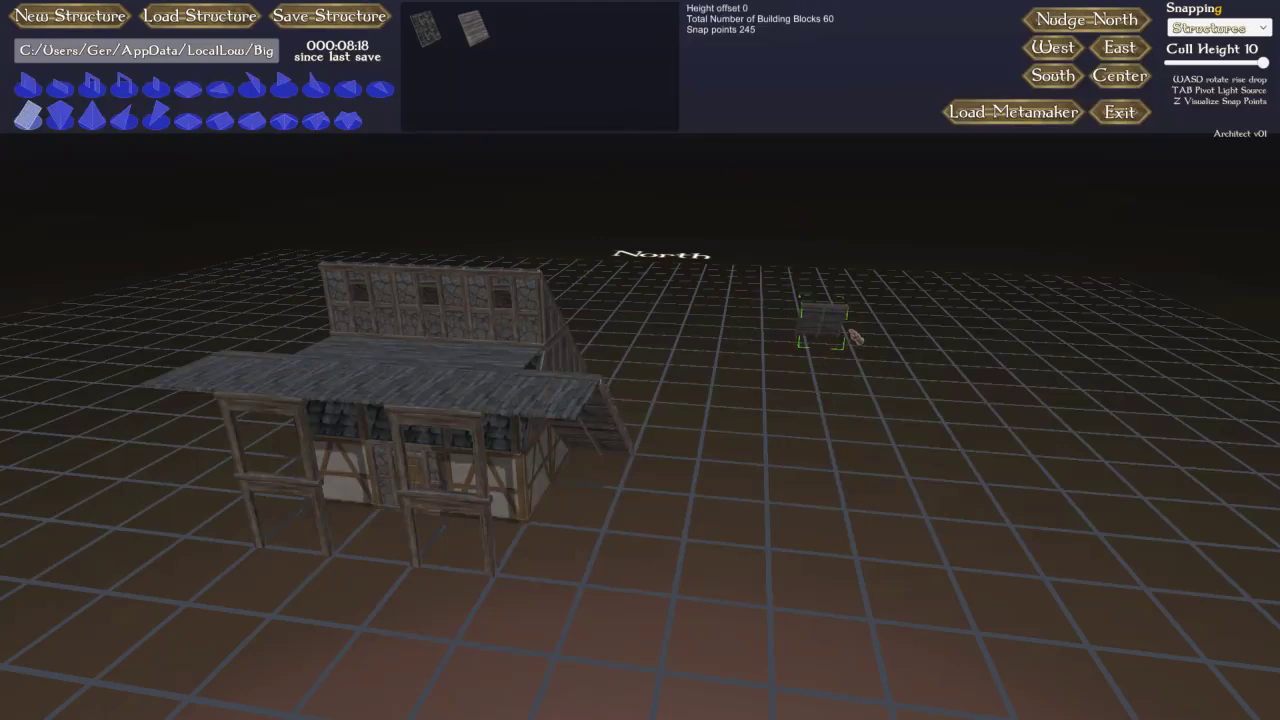
Step: Switch to Metamaker and back to Architect, and load the saved Tudor House structure
{"action": "left_click", "coordinate": [1015, 112]}
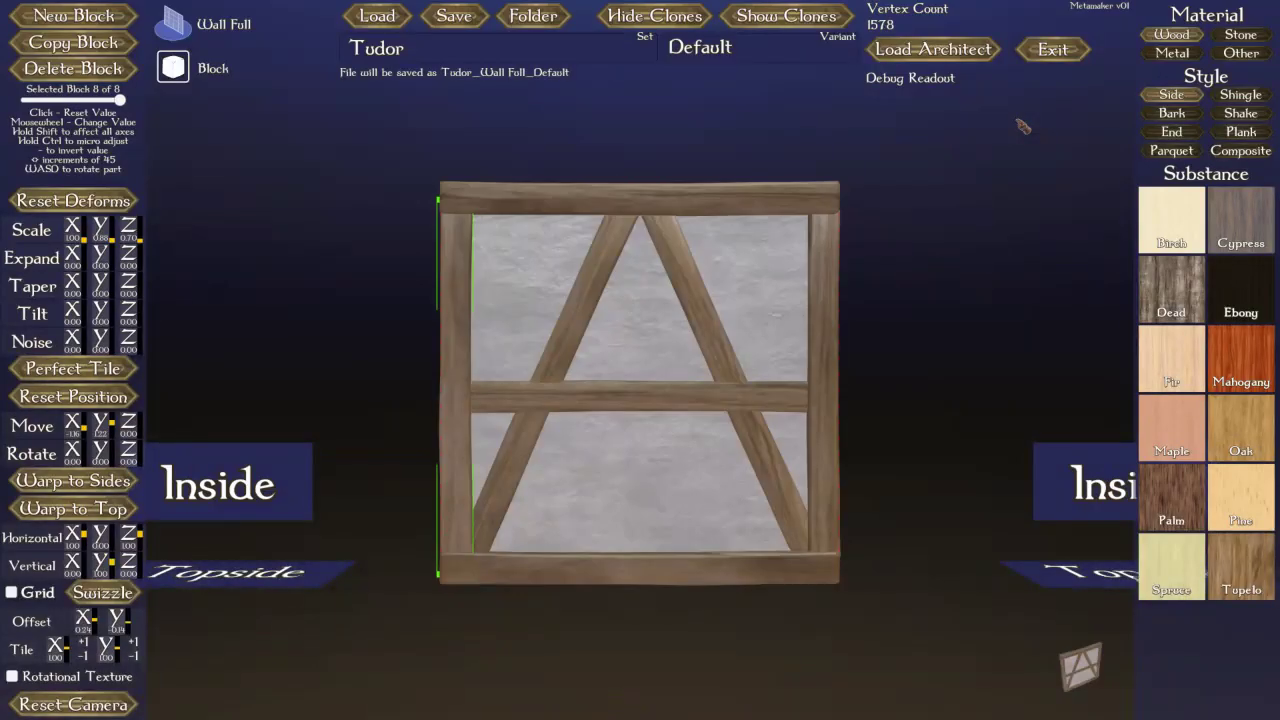
{"action": "left_click", "coordinate": [935, 55]}
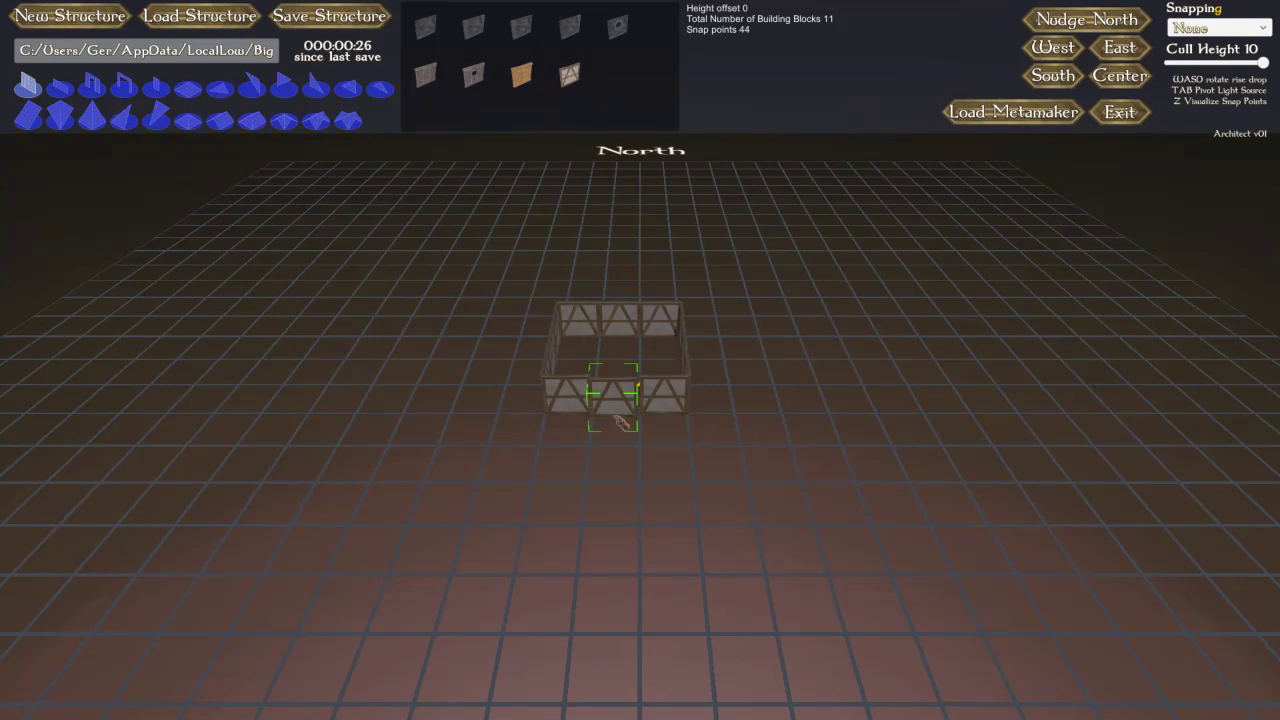
{"action": "left_click_drag", "start_coordinate": [620, 422], "coordinate": [173, 60]}
{"action": "left_click", "coordinate": [193, 28]}
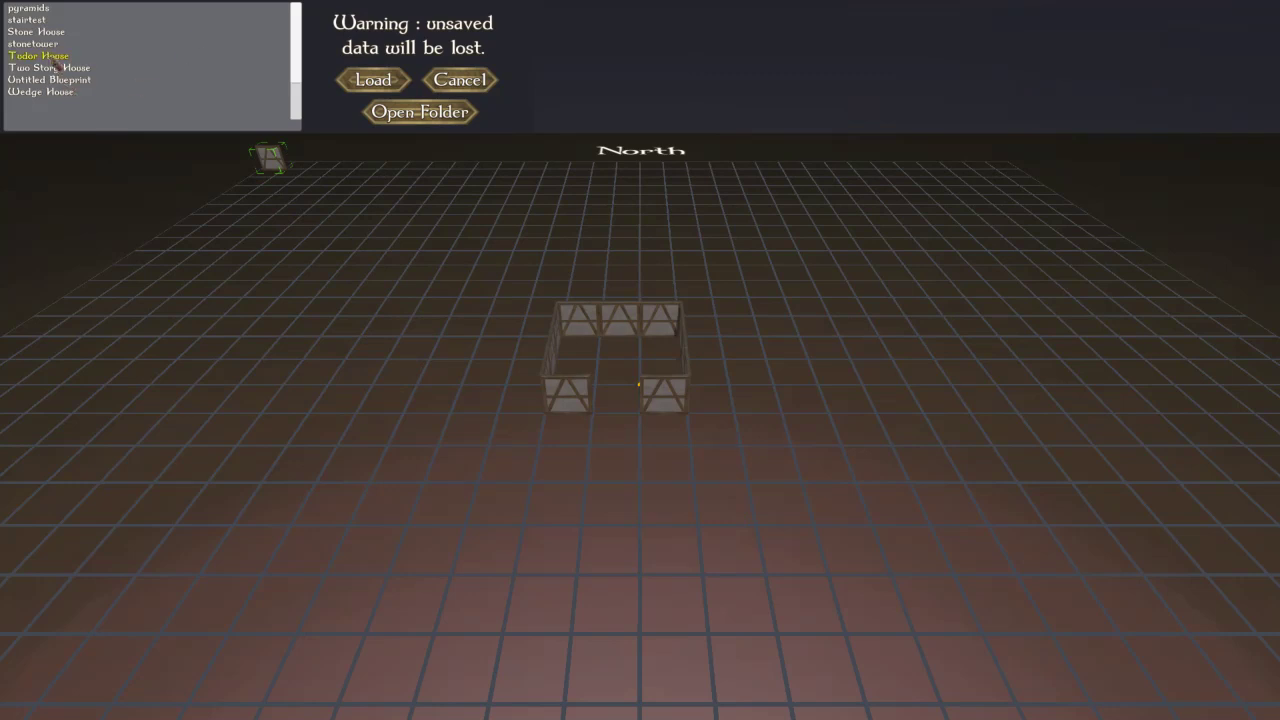
{"action": "left_click", "coordinate": [372, 80]}
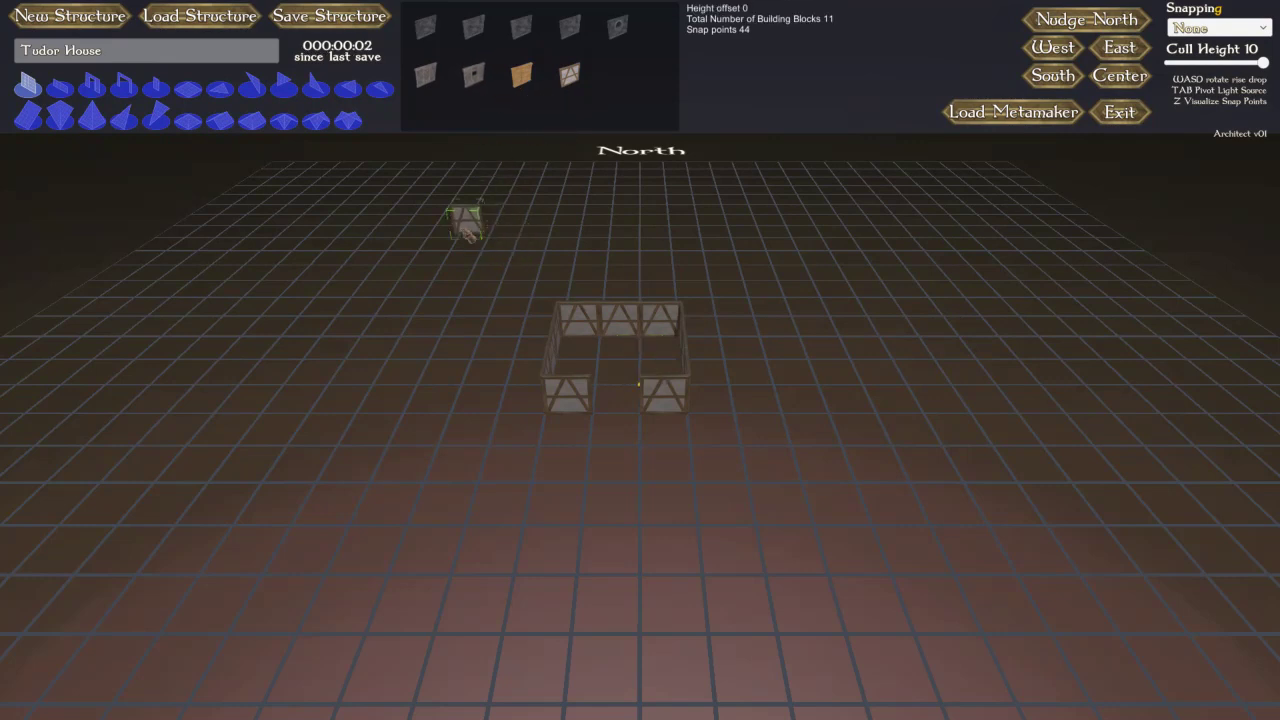
Step: Browse the list of saved structures and leave it without loading one
{"action": "left_click", "coordinate": [184, 22]}
{"action": "scroll", "coordinate": [136, 41], "scroll_direction": "up", "scroll_amount": 5}
{"action": "scroll", "coordinate": [132, 43], "scroll_direction": "down", "scroll_amount": 5}
{"action": "scroll", "coordinate": [130, 44], "scroll_direction": "up", "scroll_amount": 3}
{"action": "scroll", "coordinate": [129, 44], "scroll_direction": "down", "scroll_amount": 3}
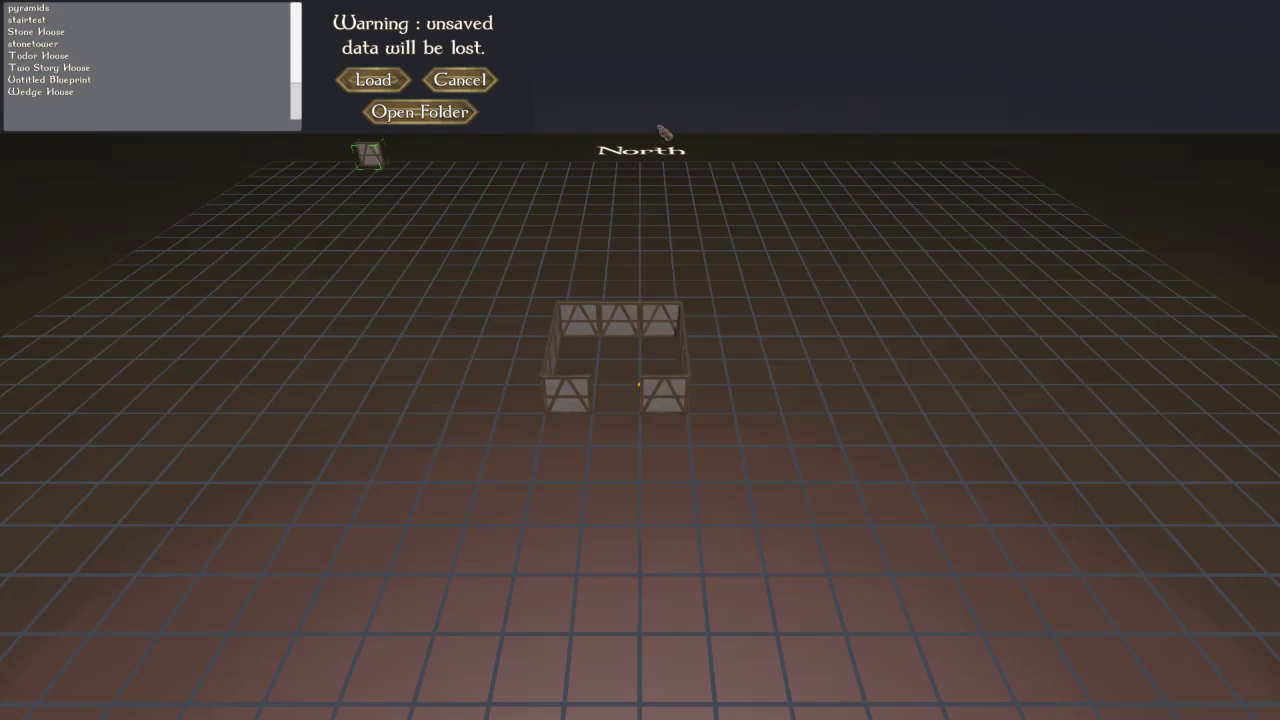
{"action": "left_click", "coordinate": [486, 88]}
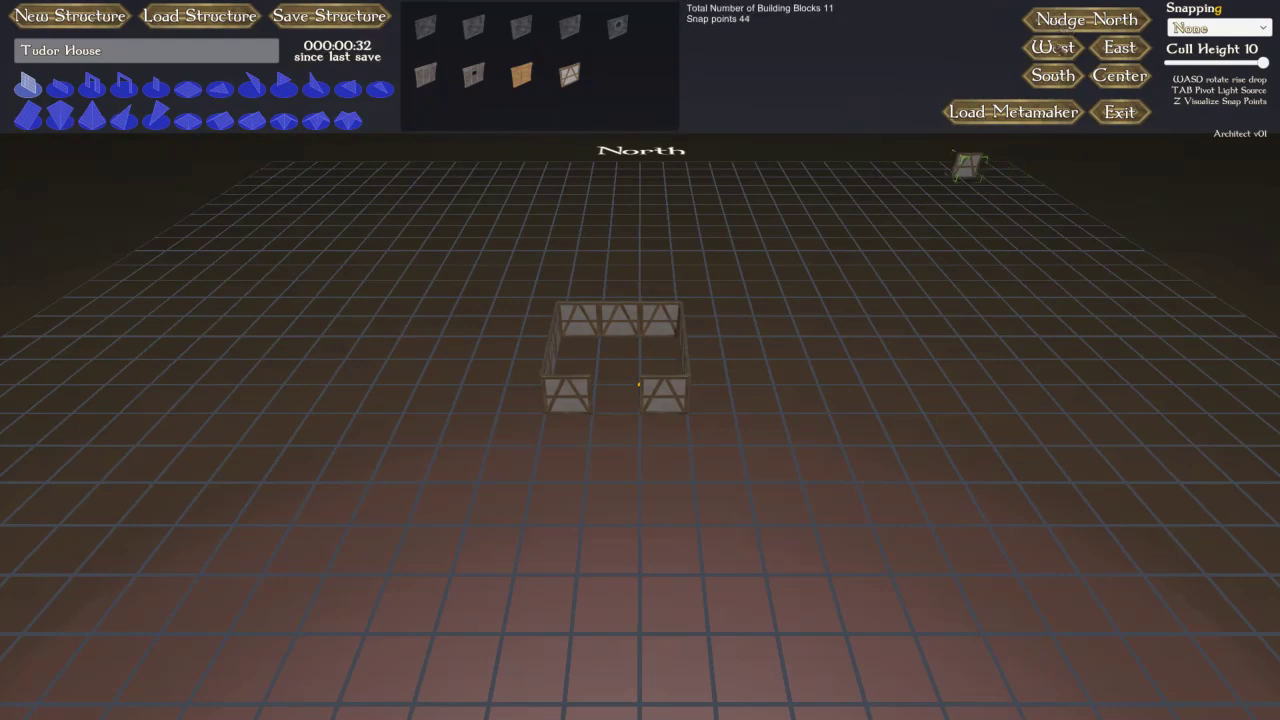
Step: Nudge the whole structure several squares west and south across the grid
{"action": "left_click", "coordinate": [1058, 48]}
{"action": "left_click", "coordinate": [1059, 48]}
{"action": "left_click", "coordinate": [1060, 48]}
{"action": "left_click", "coordinate": [1058, 84]}
{"action": "left_click", "coordinate": [1058, 84]}
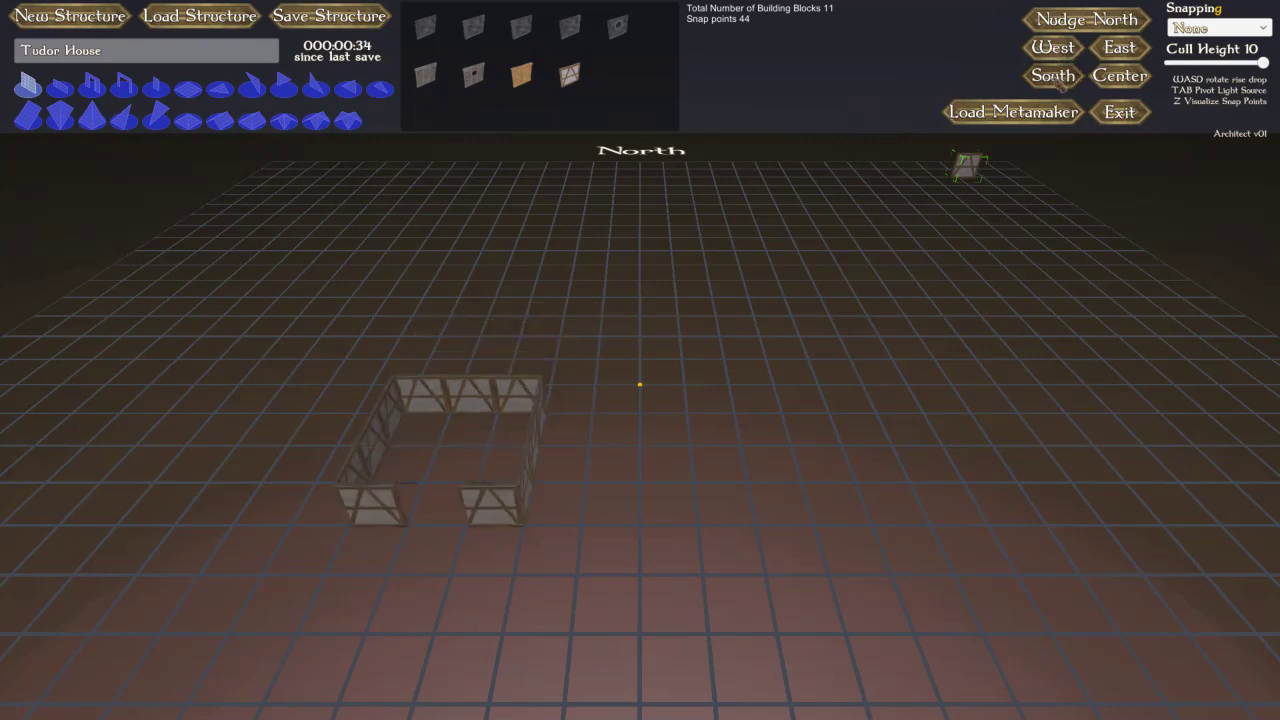
{"action": "left_click", "coordinate": [1058, 84]}
{"action": "left_click", "coordinate": [1057, 58]}
{"action": "left_click", "coordinate": [1055, 58]}
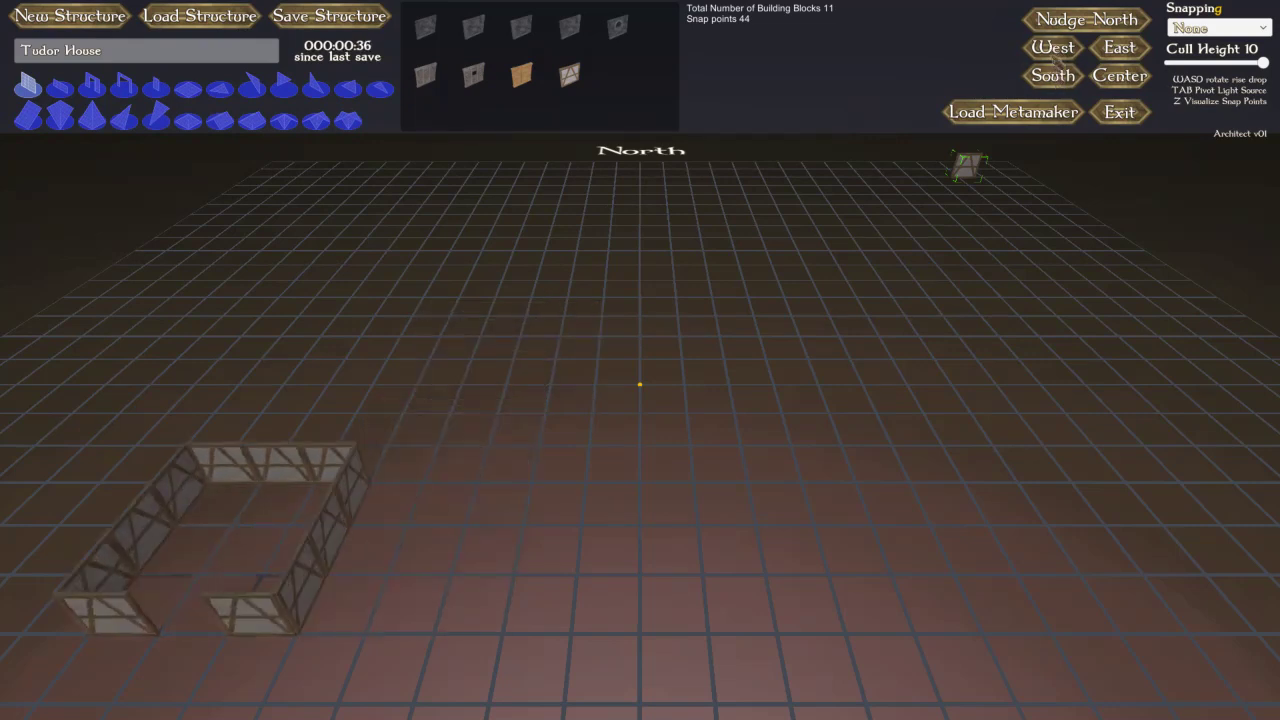
Step: Re-center the structure on the grid, and nudge it one square each east, west, south and north
{"action": "left_click", "coordinate": [1115, 80]}
{"action": "left_click", "coordinate": [1122, 53]}
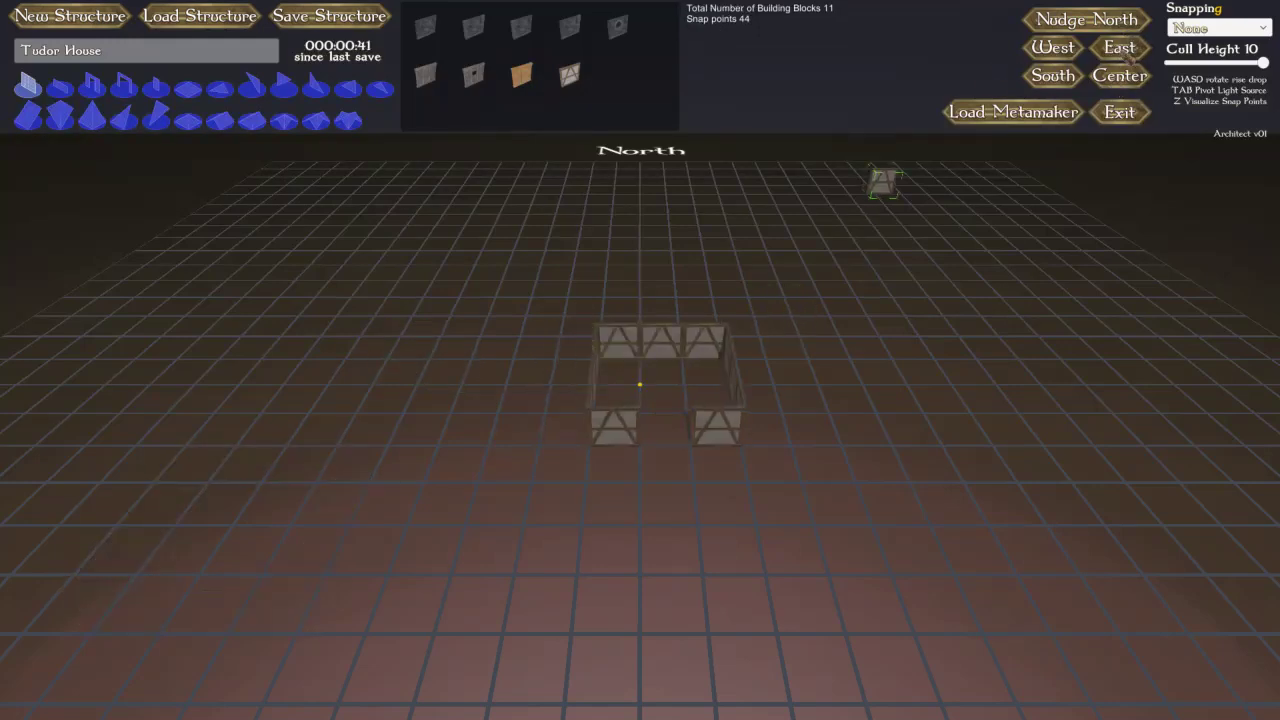
{"action": "left_click", "coordinate": [1055, 50]}
{"action": "left_click", "coordinate": [1053, 77]}
{"action": "left_click", "coordinate": [1080, 22]}
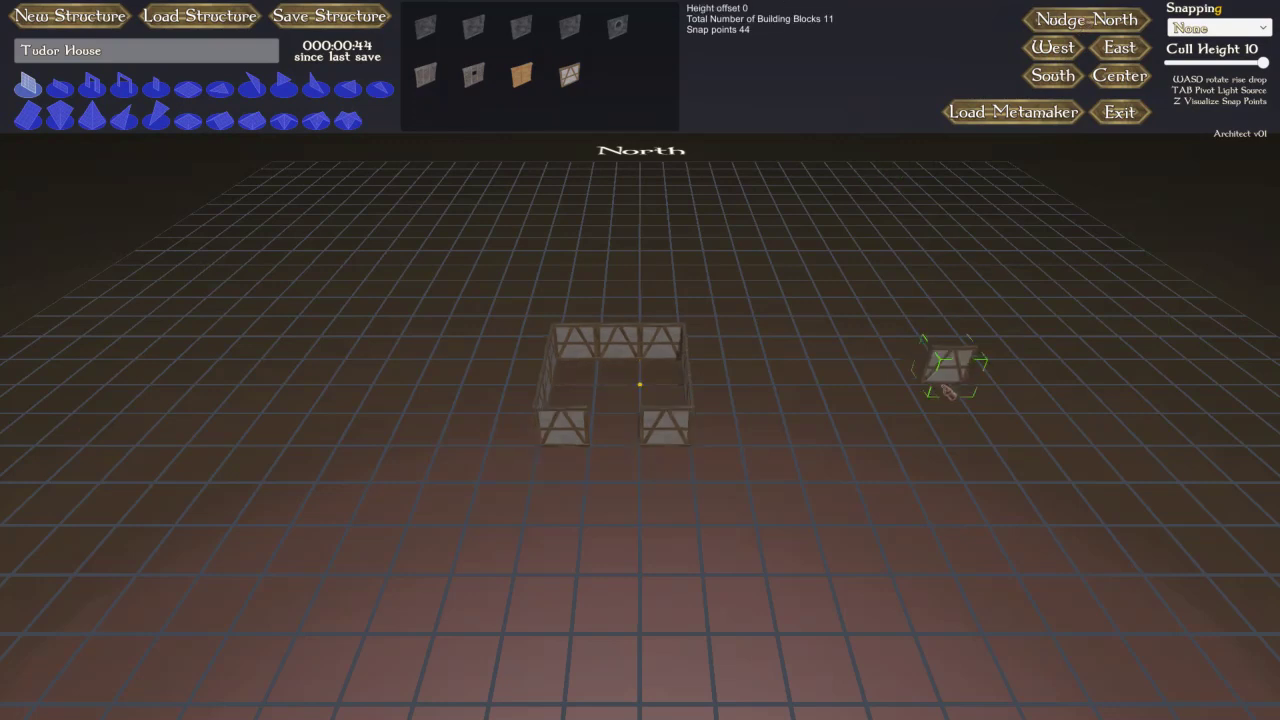
{"action": "scroll", "coordinate": [943, 386], "scroll_direction": "down", "scroll_amount": 4}
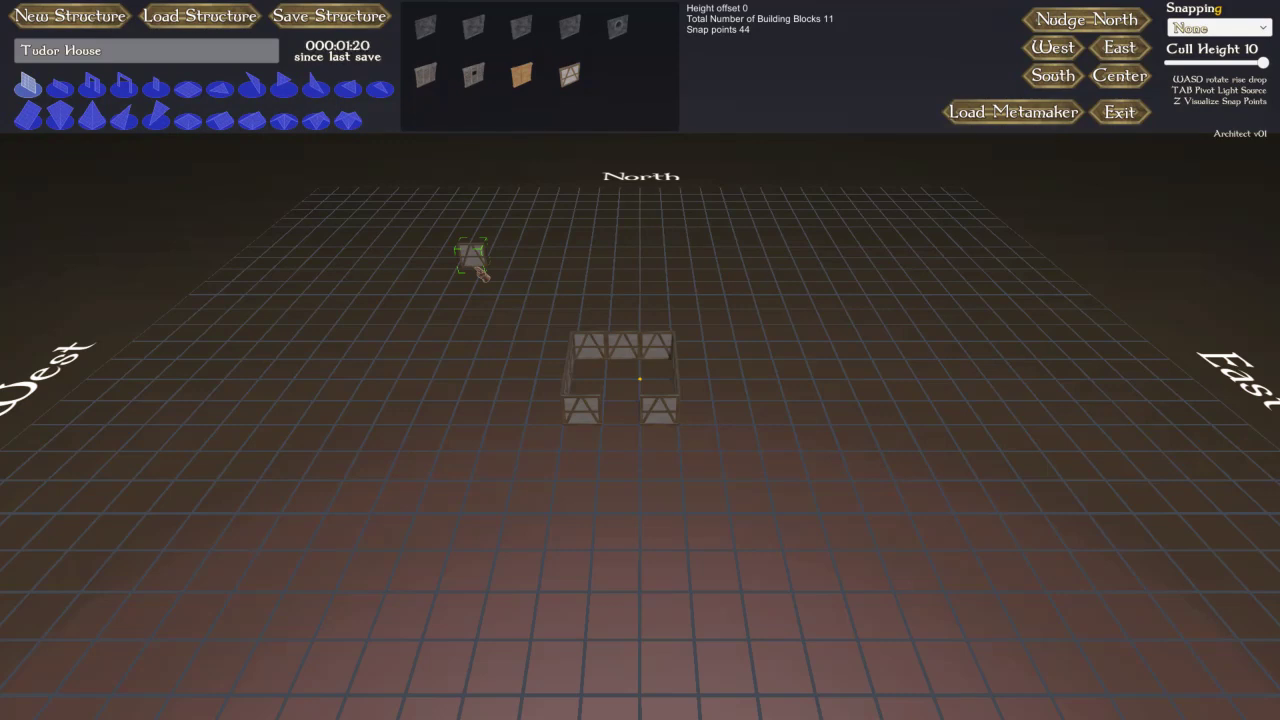
{"action": "left_click_drag", "start_coordinate": [480, 272], "coordinate": [672, 212]}
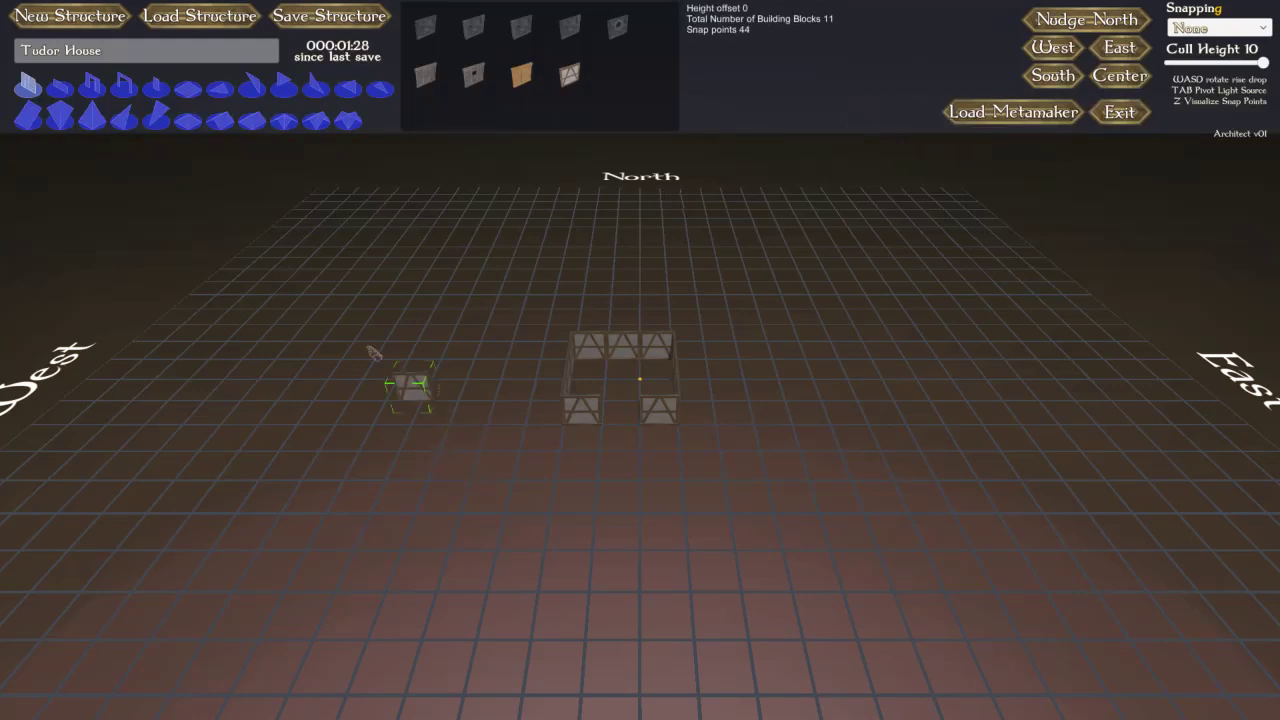
{"action": "left_click_drag", "start_coordinate": [247, 506], "coordinate": [432, 262]}
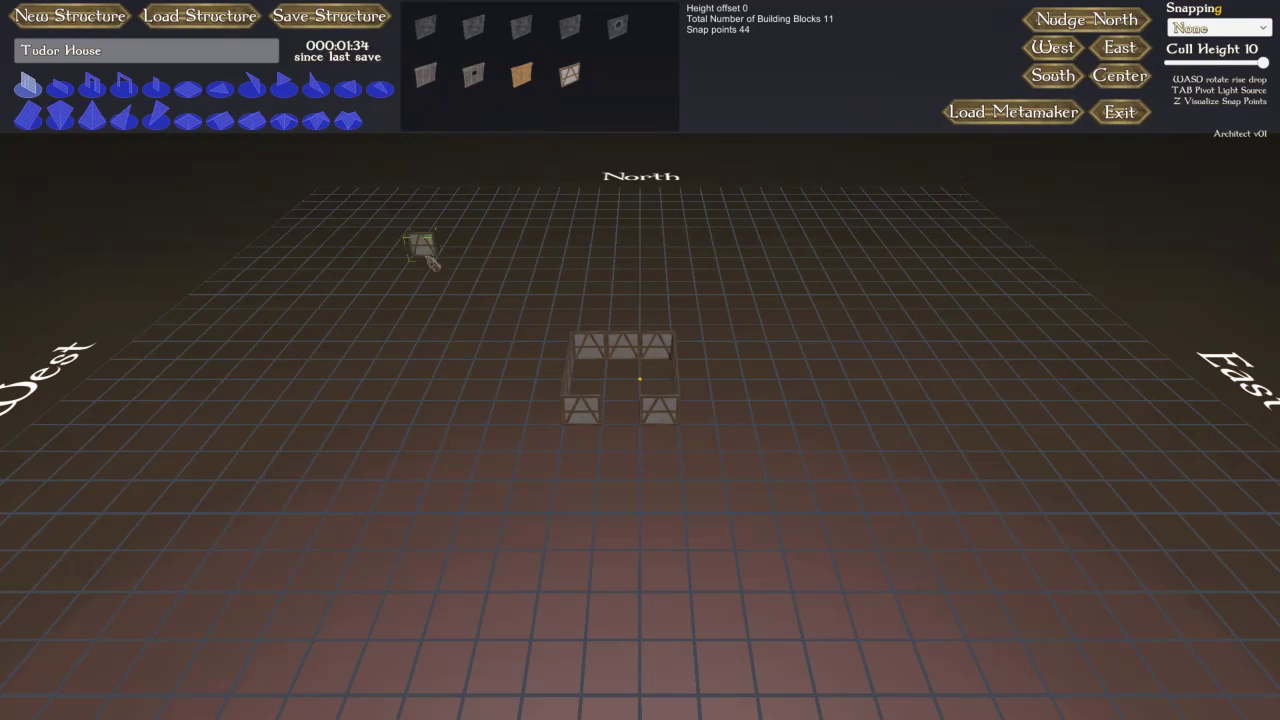